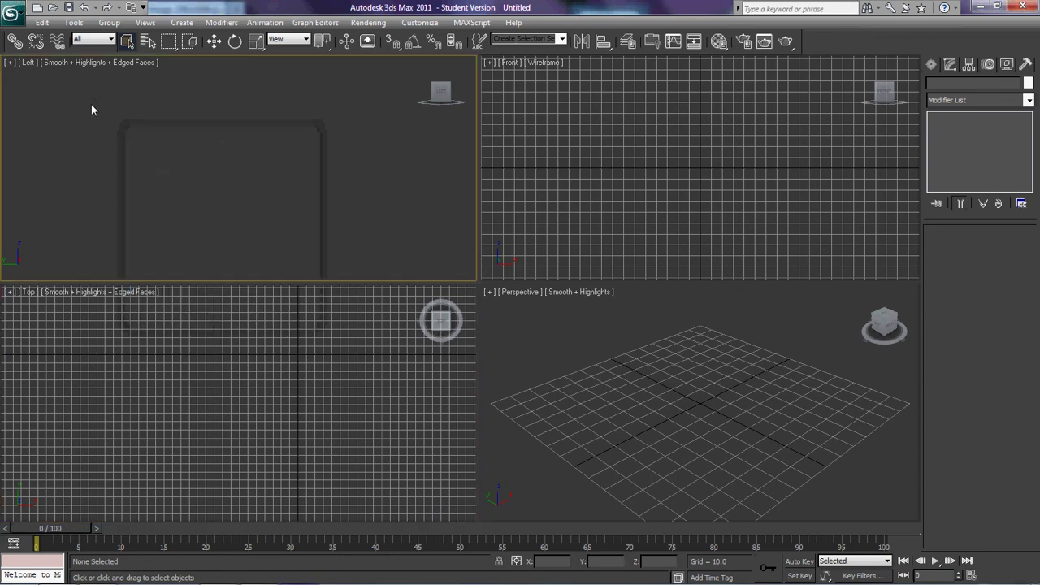
# - Check the tool chest reference photo and create a box in the Top viewport about 461 wide, 111 long and 176 high
pyautogui.hotkey('alt', 'Tab')
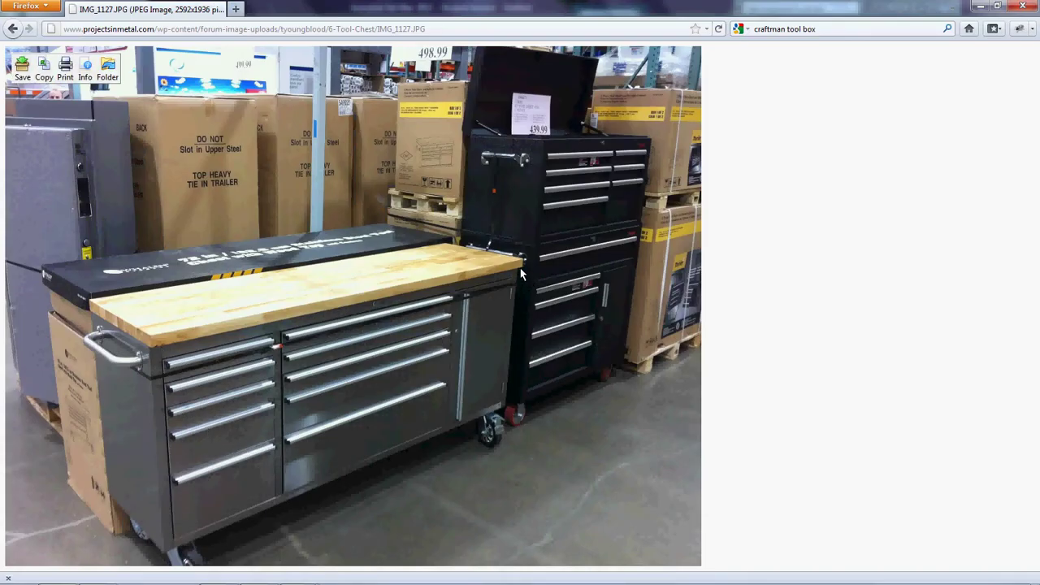
pyautogui.hotkey('alt', 'Tab')
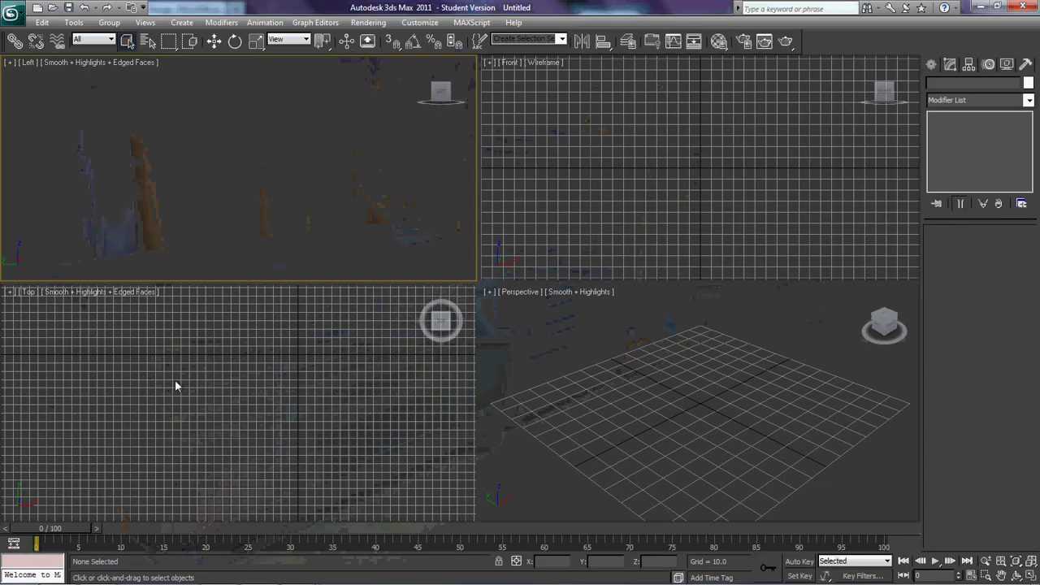
pyautogui.click(558, 227)
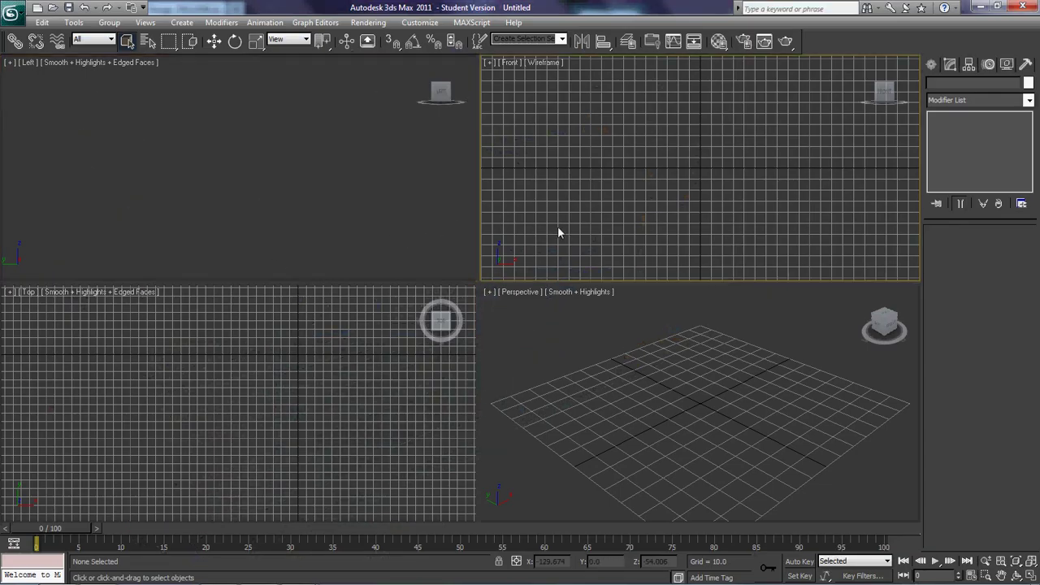
pyautogui.click(931, 64)
pyautogui.click(952, 85)
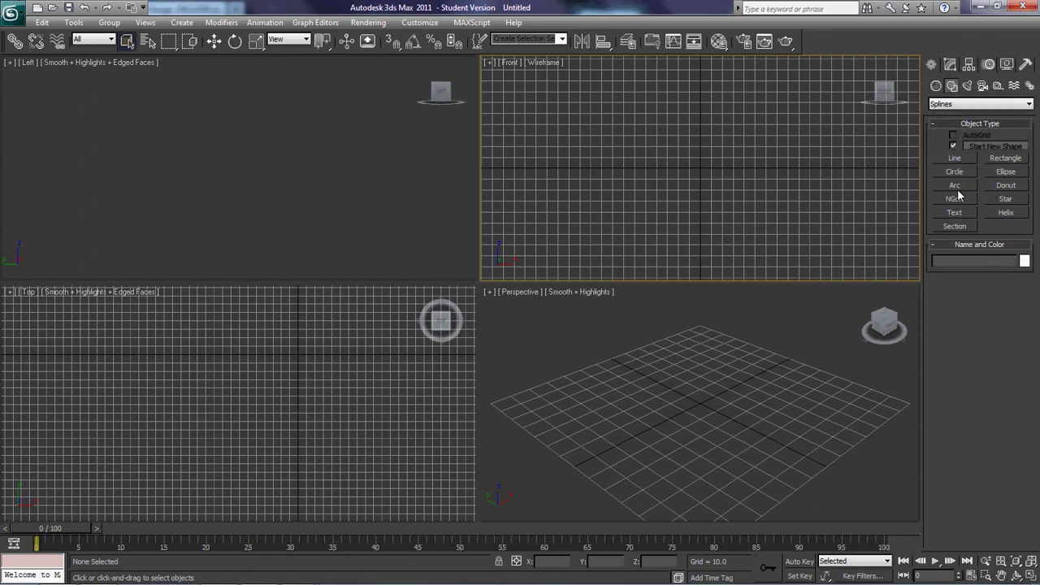
pyautogui.click(937, 86)
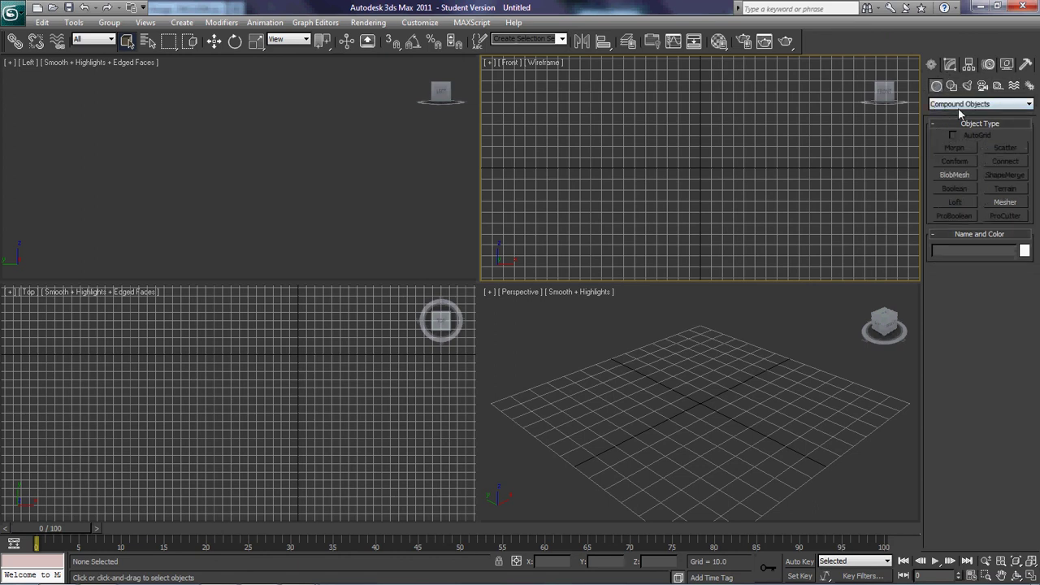
pyautogui.click(975, 104)
pyautogui.click(960, 115)
pyautogui.click(954, 148)
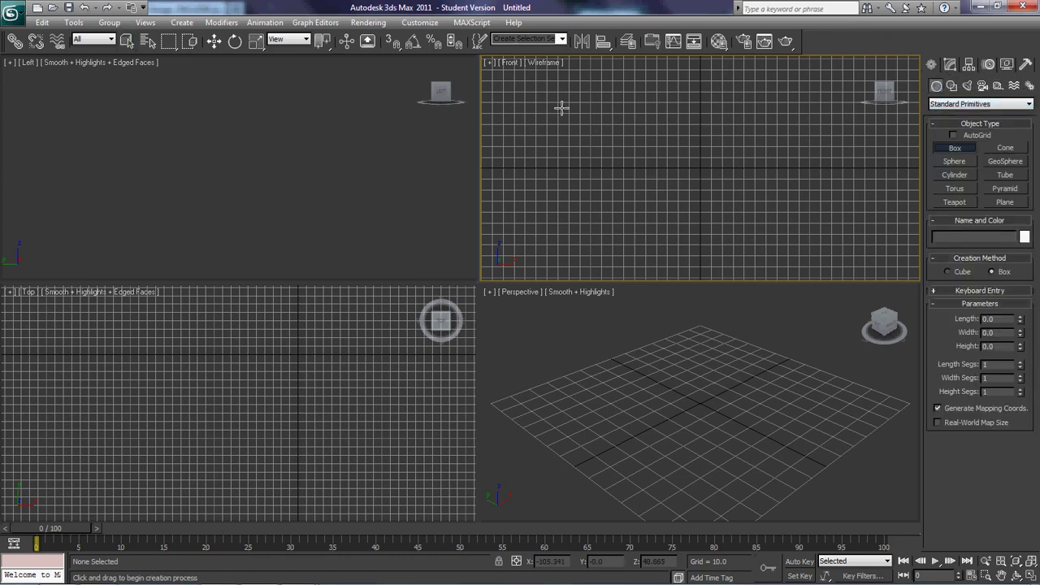
pyautogui.moveTo(530, 152); pyautogui.dragTo(908, 183)
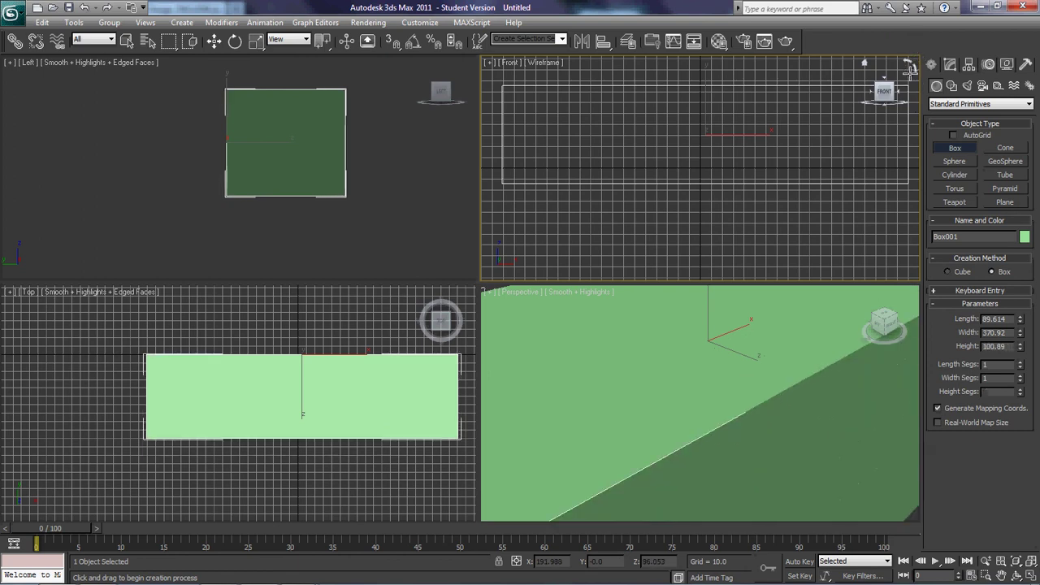
pyautogui.rightClick(892, 111)
pyautogui.click(189, 422)
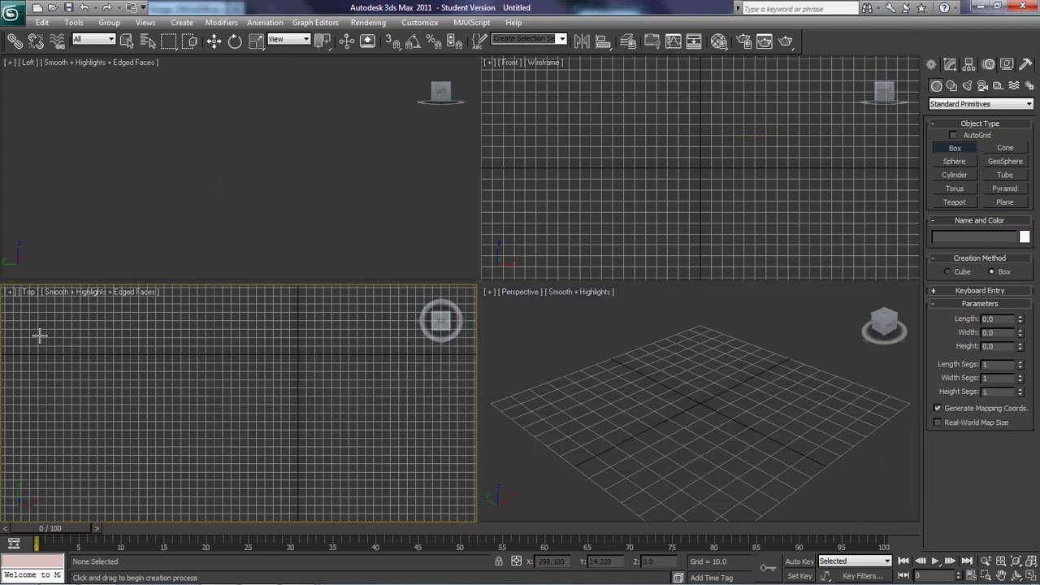
pyautogui.moveTo(35, 330); pyautogui.dragTo(424, 420)
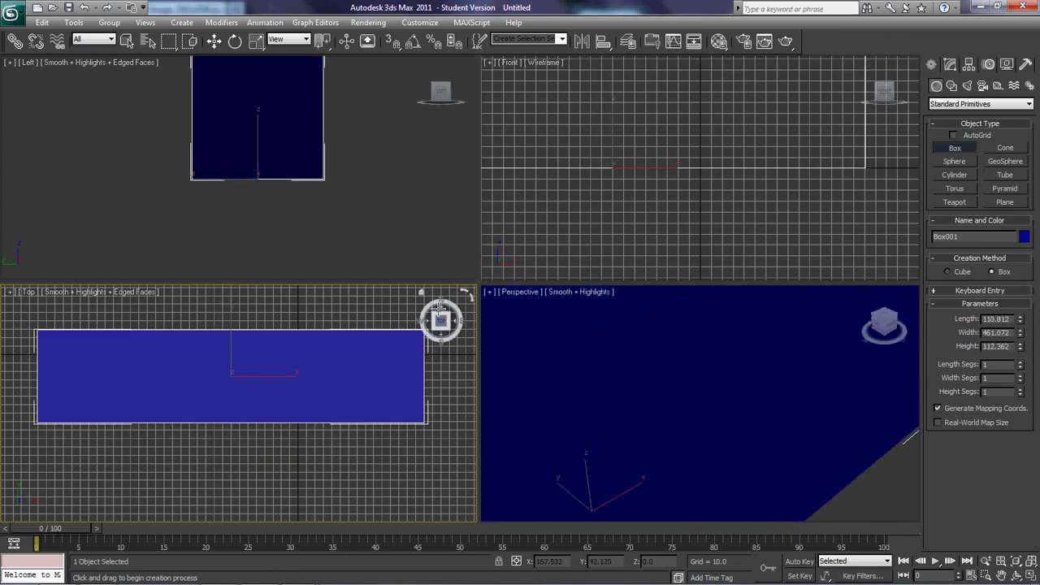
pyautogui.click(439, 276)
pyautogui.rightClick(374, 180)
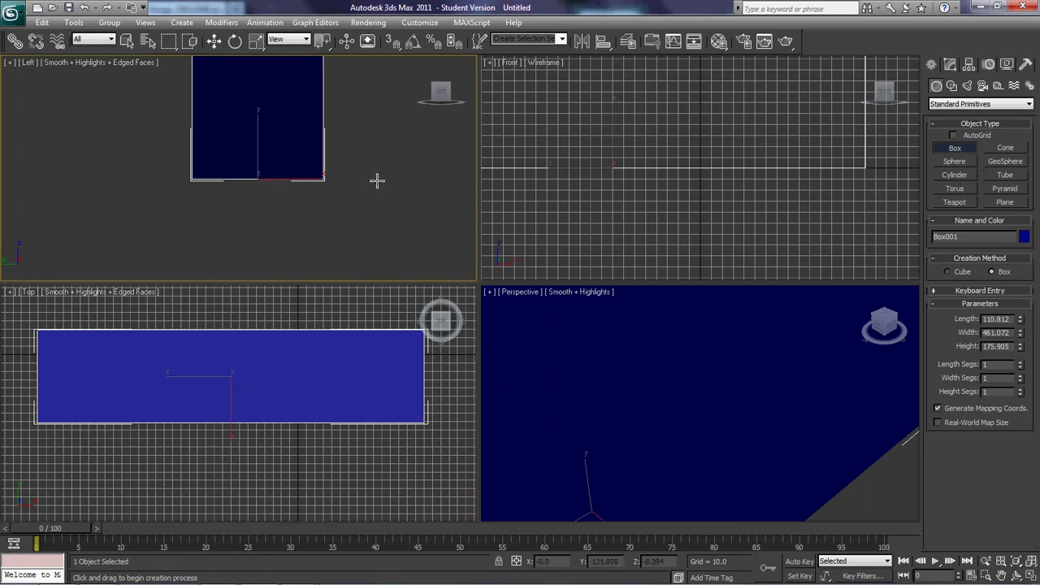
pyautogui.moveTo(376, 181); pyautogui.dragTo(378, 255, button='middle')
pyautogui.scroll(-3, 370, 230)
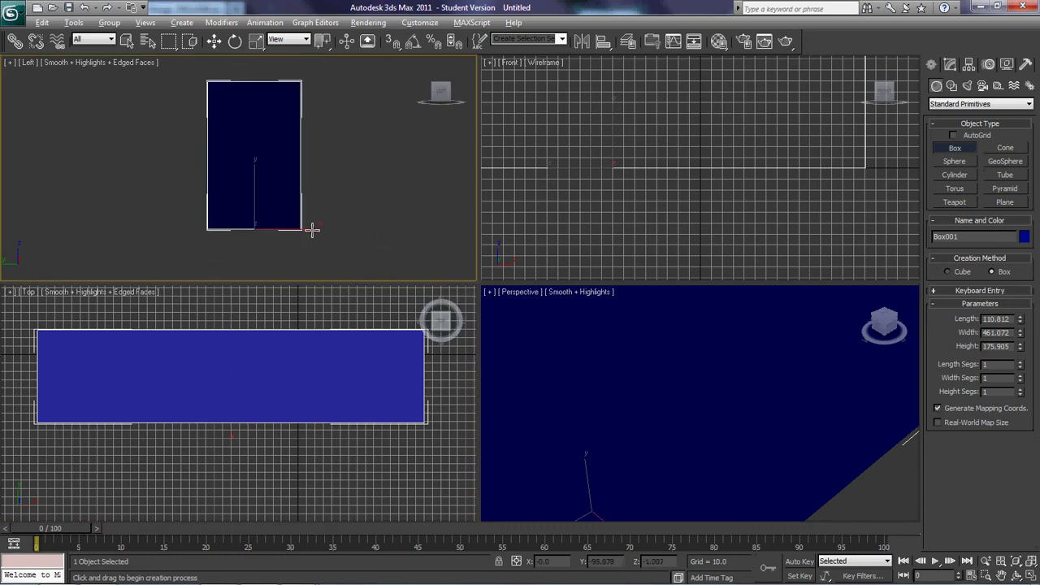
# - Compare the box with the reference photo and set its width segments to 8
pyautogui.hotkey('alt', 'Tab')
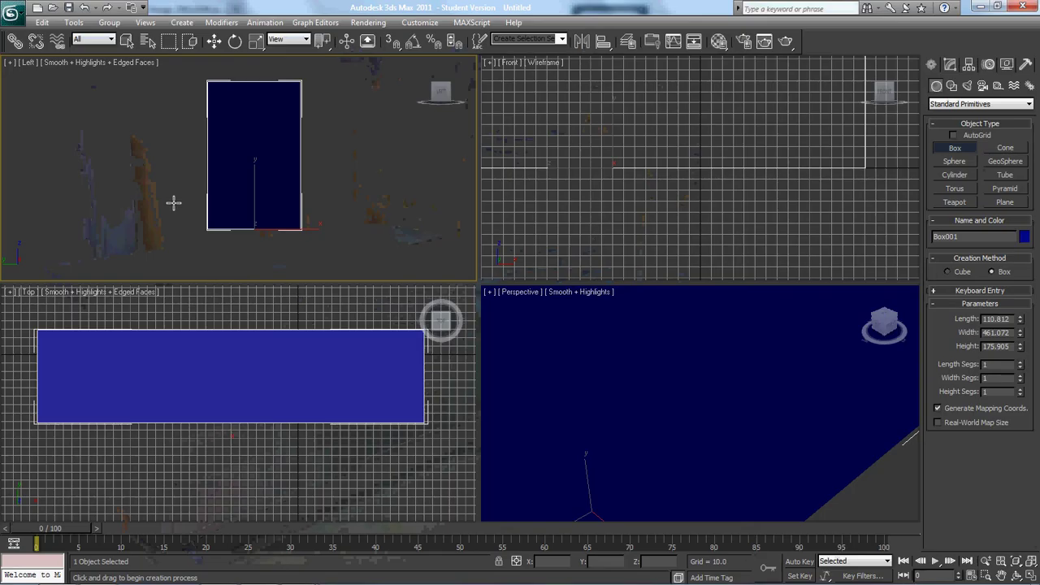
pyautogui.scroll(-5, 664, 181)
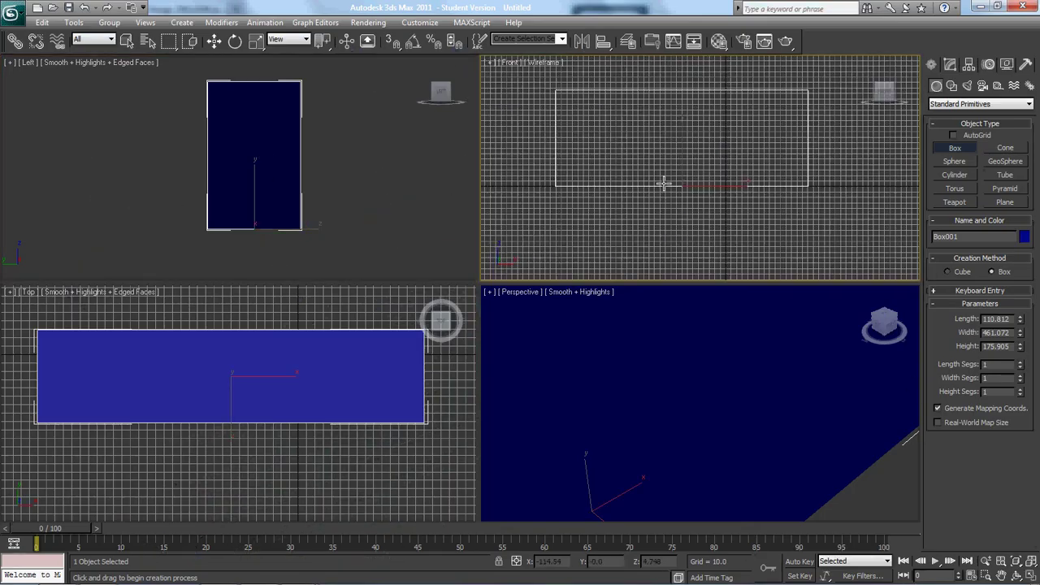
pyautogui.click(1021, 363)
pyautogui.click(1021, 367)
pyautogui.click(1021, 376)
pyautogui.click(1021, 377)
pyautogui.click(1021, 377)
pyautogui.click(1021, 376)
pyautogui.click(1021, 377)
pyautogui.click(1021, 377)
pyautogui.click(1021, 377)
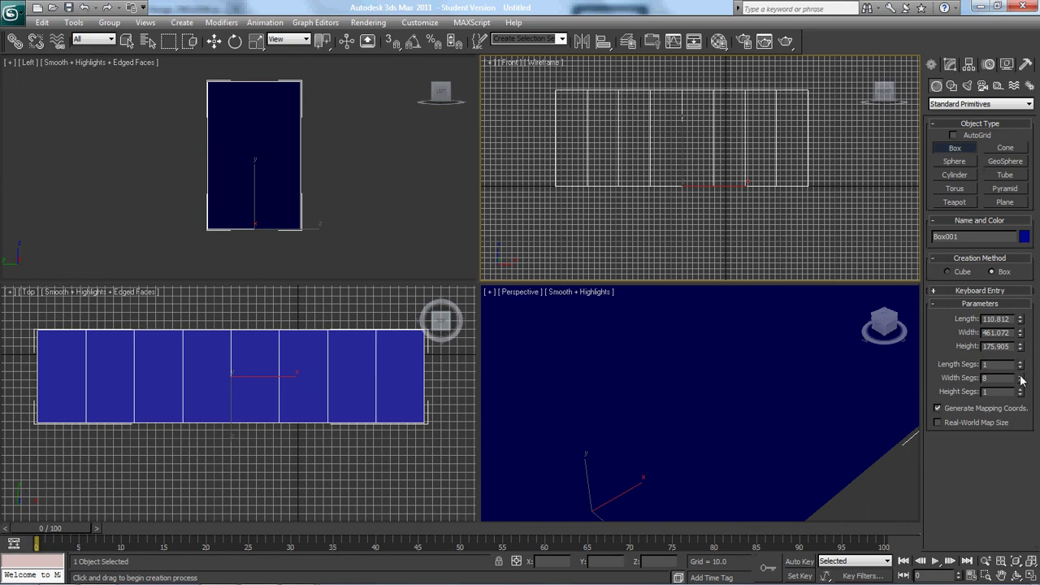
# - Examine the drawer rows in the reference photo and set the box's height segments to 5
pyautogui.hotkey('alt', 'Tab')
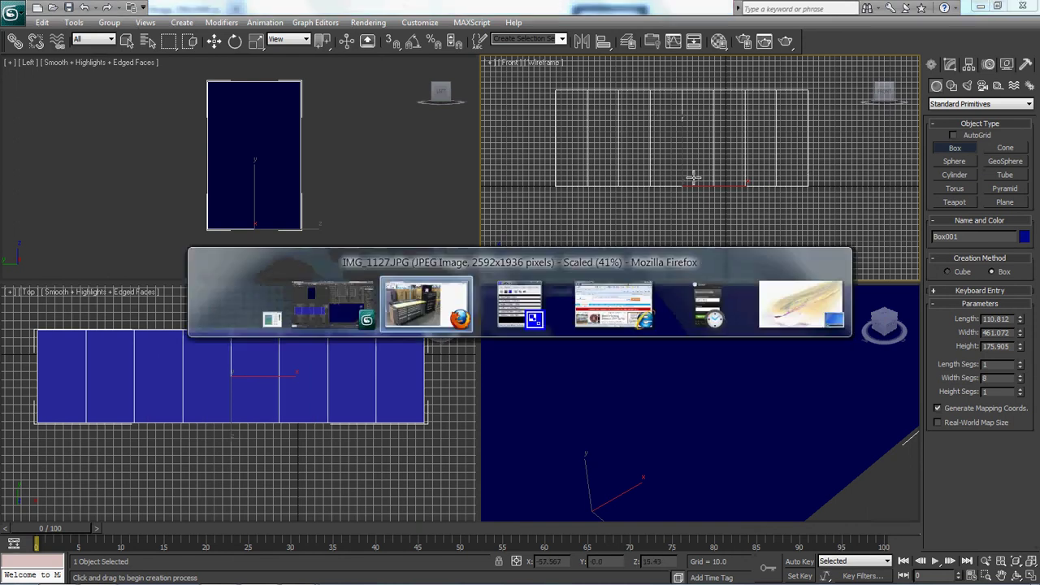
pyautogui.moveTo(178, 446)
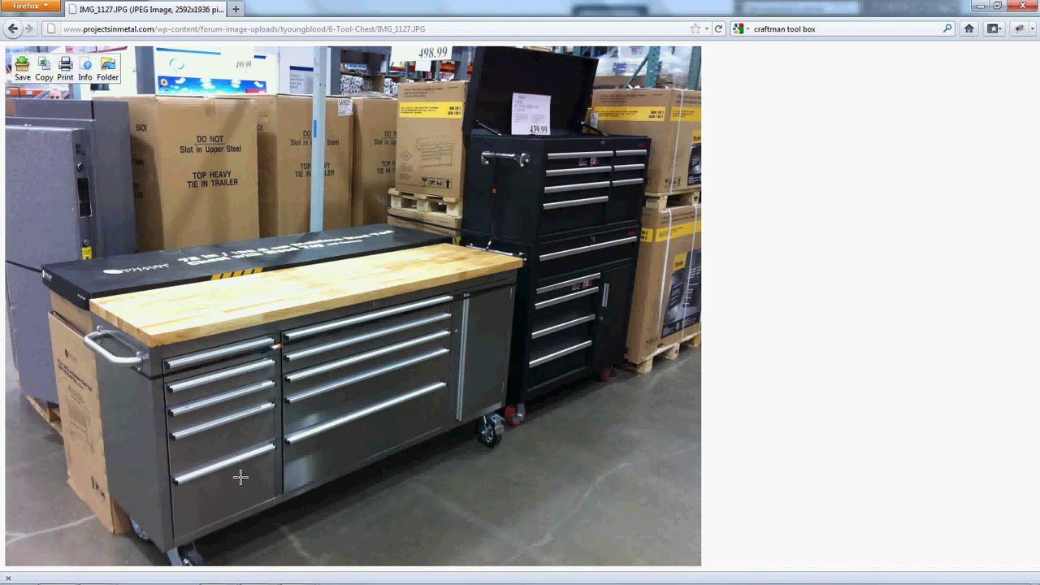
pyautogui.hotkey('alt', 'Tab')
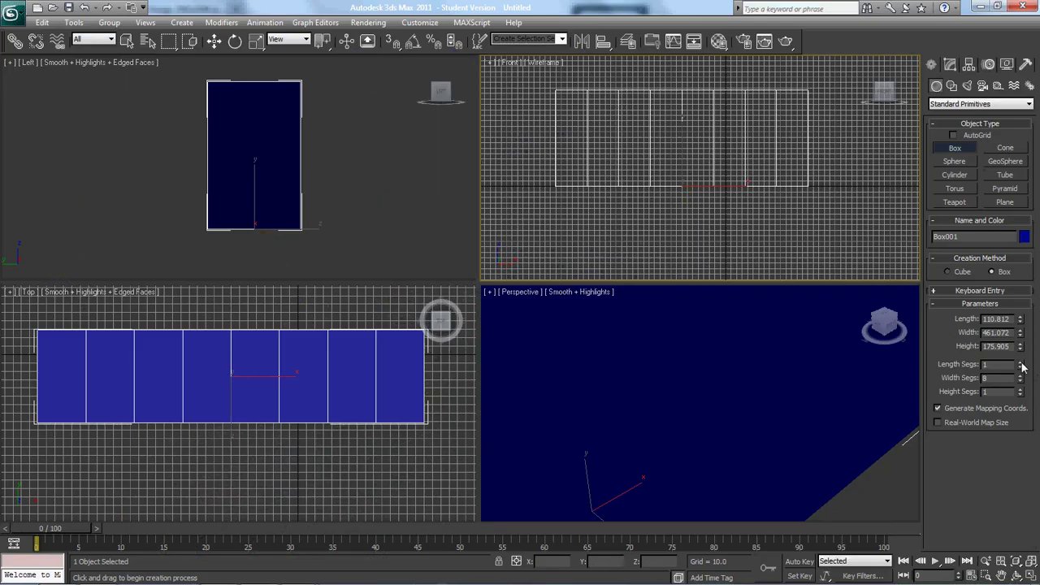
pyautogui.click(1021, 364)
pyautogui.click(1021, 366)
pyautogui.click(1021, 390)
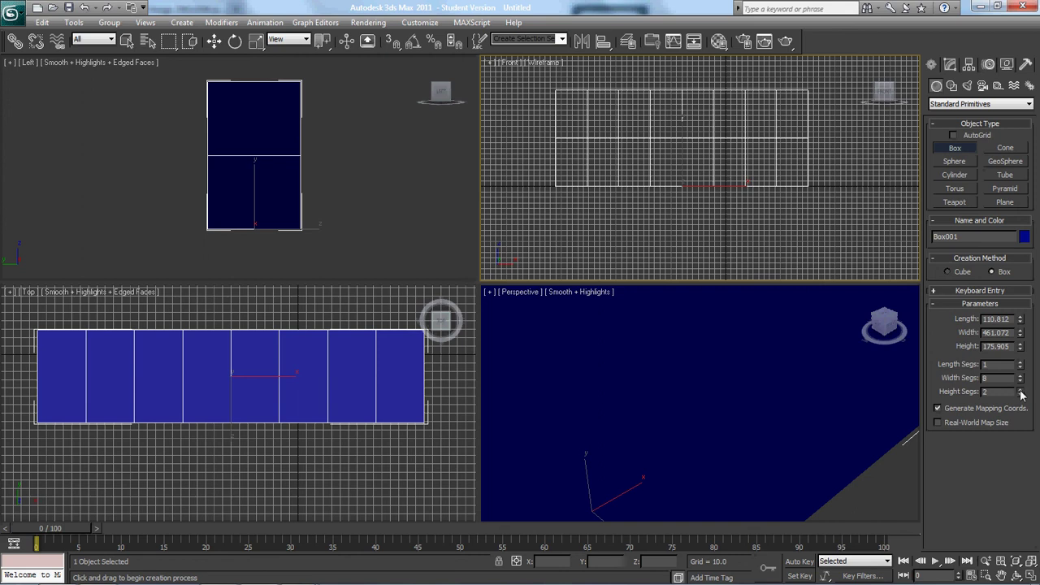
pyautogui.click(1021, 389)
pyautogui.click(1021, 389)
pyautogui.click(1020, 393)
# - Convert the segmented box to an Editable Poly
pyautogui.hotkey('alt', 'Tab')
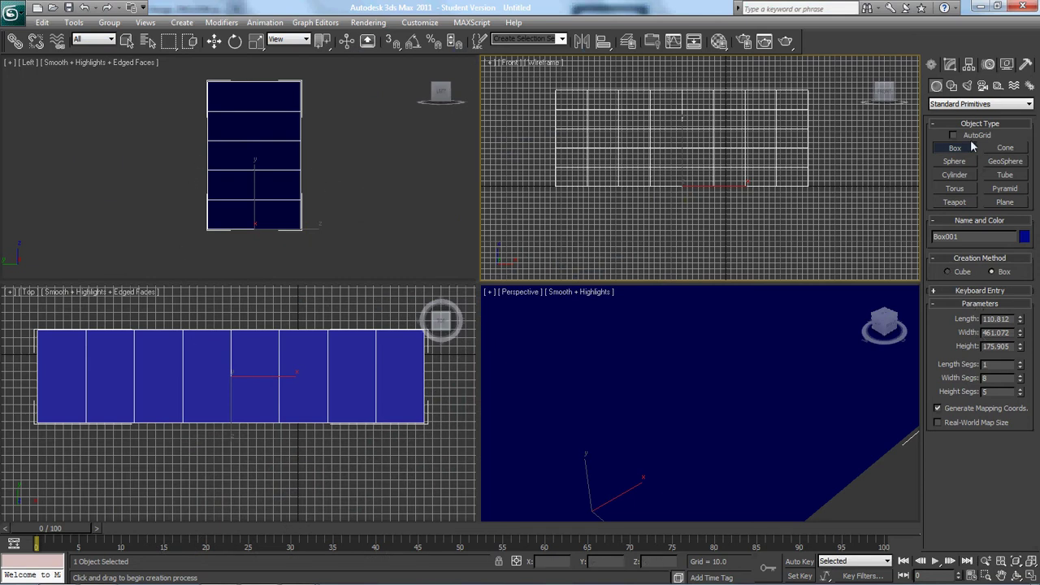
pyautogui.rightClick(650, 135)
pyautogui.rightClick(650, 134)
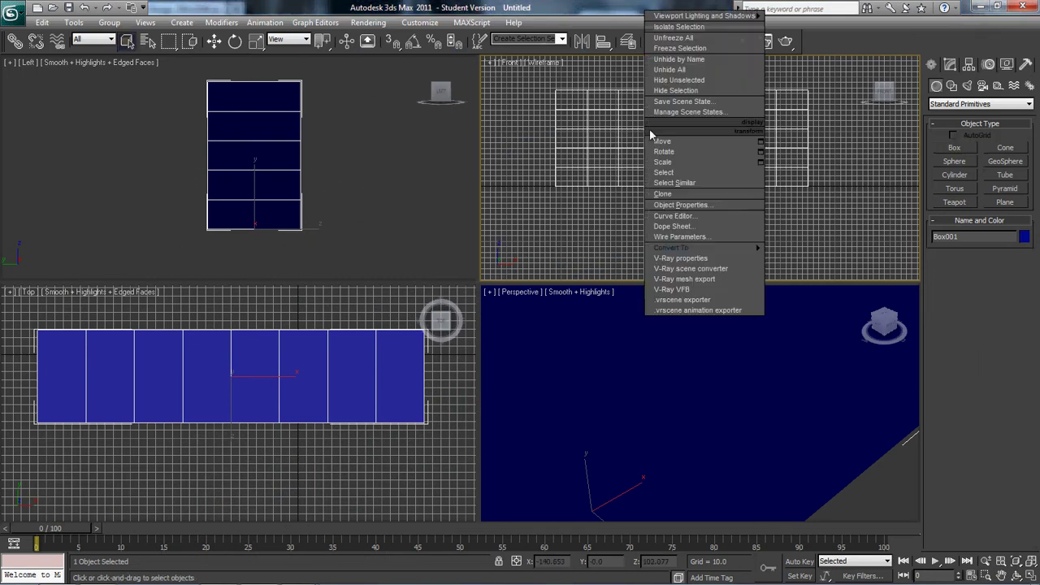
pyautogui.moveTo(679, 250)
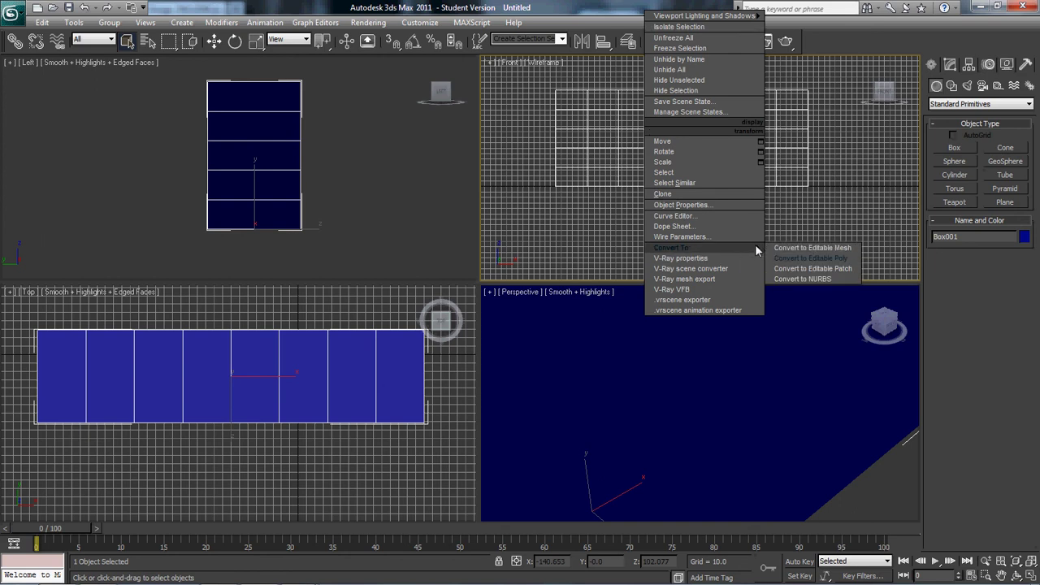
pyautogui.click(812, 259)
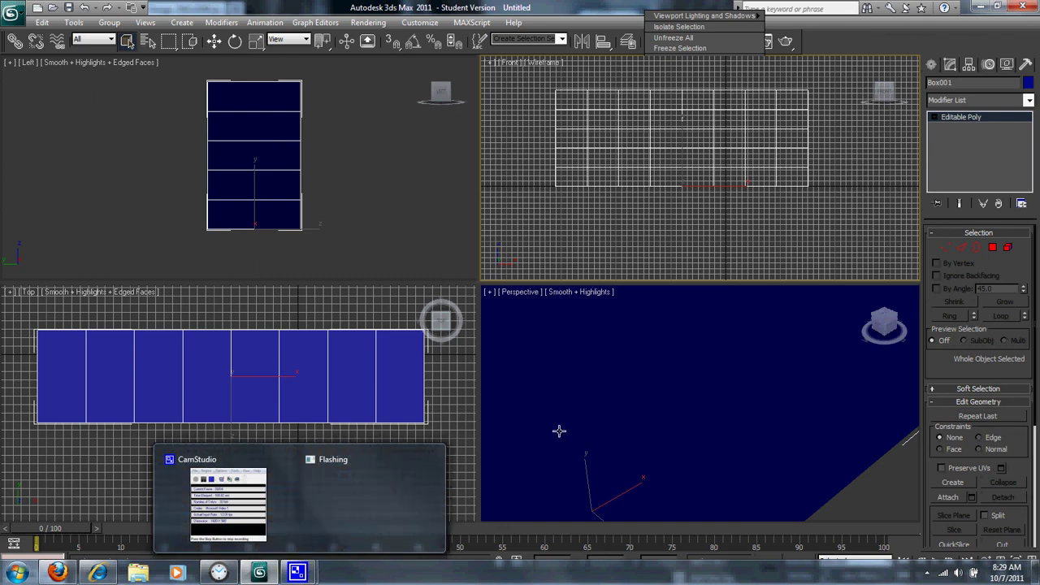
# - In vertex mode, move the second vertex column in the Front viewport outward to X about -300, close to the box's left edge
pyautogui.press('1')
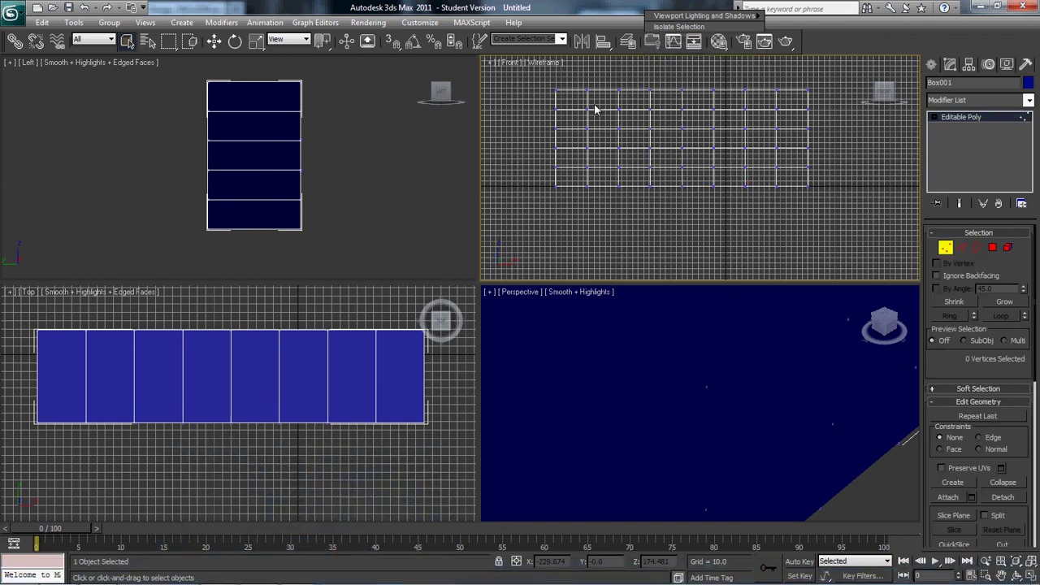
pyautogui.moveTo(594, 106); pyautogui.dragTo(610, 144, button='middle')
pyautogui.hotkey('alt', 'Tab')
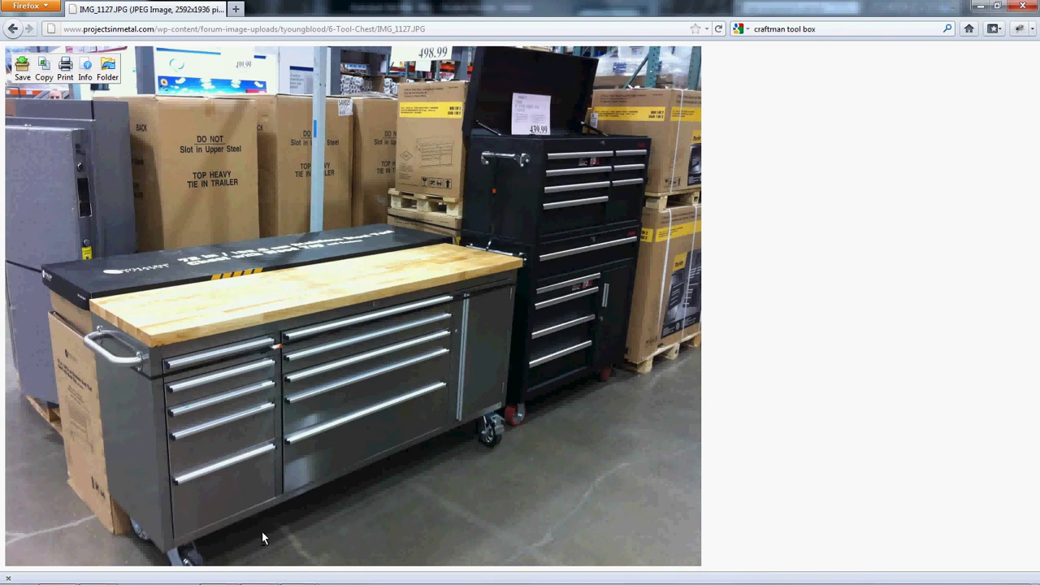
pyautogui.hotkey('alt', 'Tab')
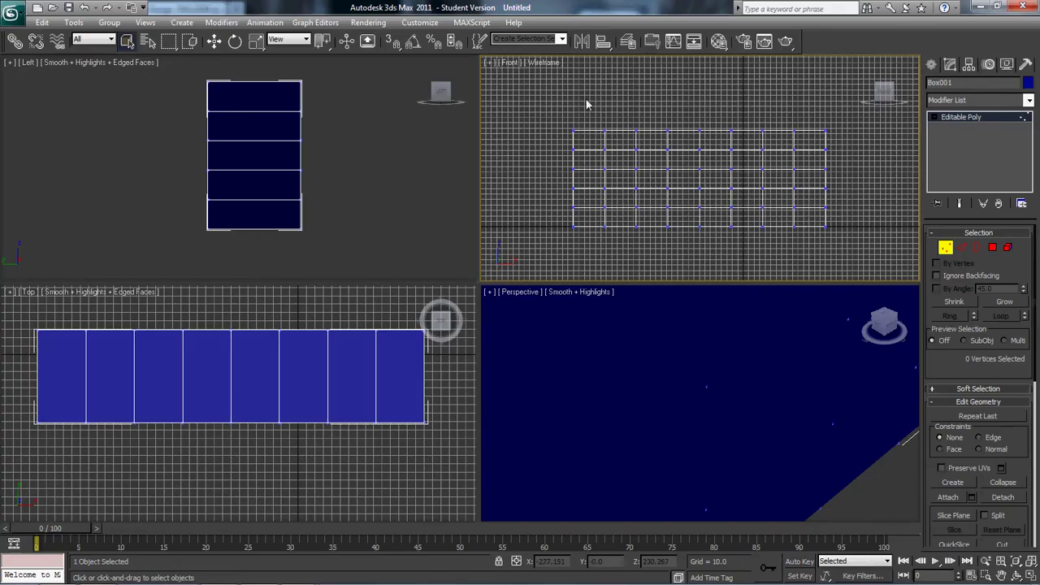
pyautogui.moveTo(585, 101); pyautogui.dragTo(619, 268)
pyautogui.press('w')
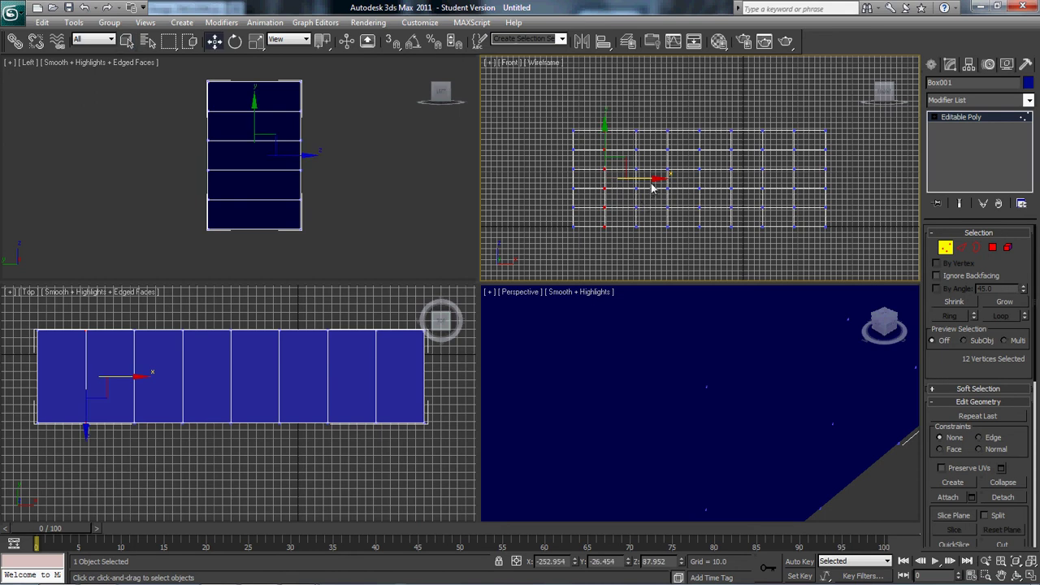
pyautogui.moveTo(653, 181); pyautogui.dragTo(615, 180)
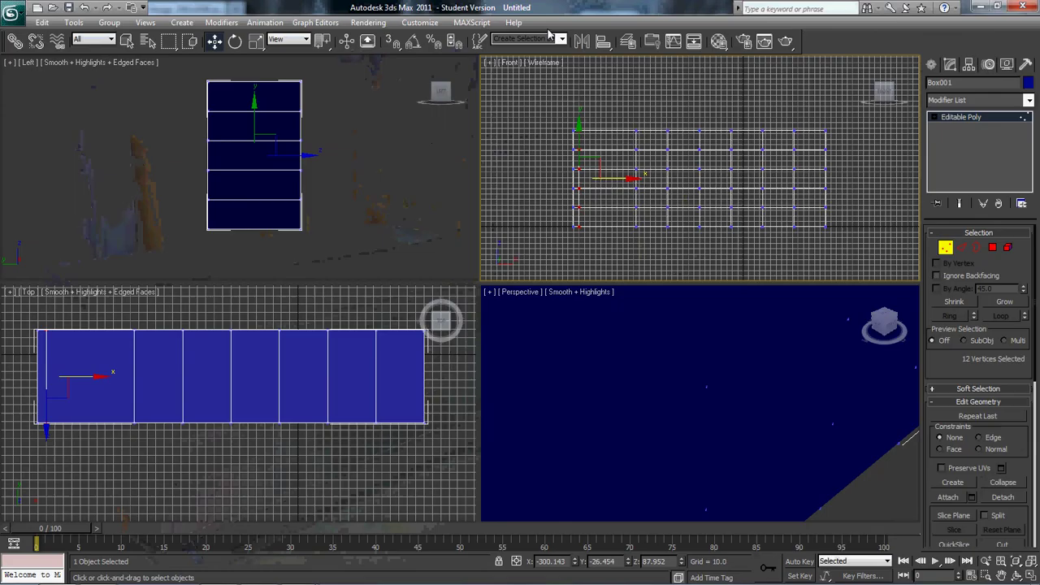
# - Move the fourth vertex column left to X about -185, forming a narrow strip beside the third column
pyautogui.hotkey('alt', 'Tab')
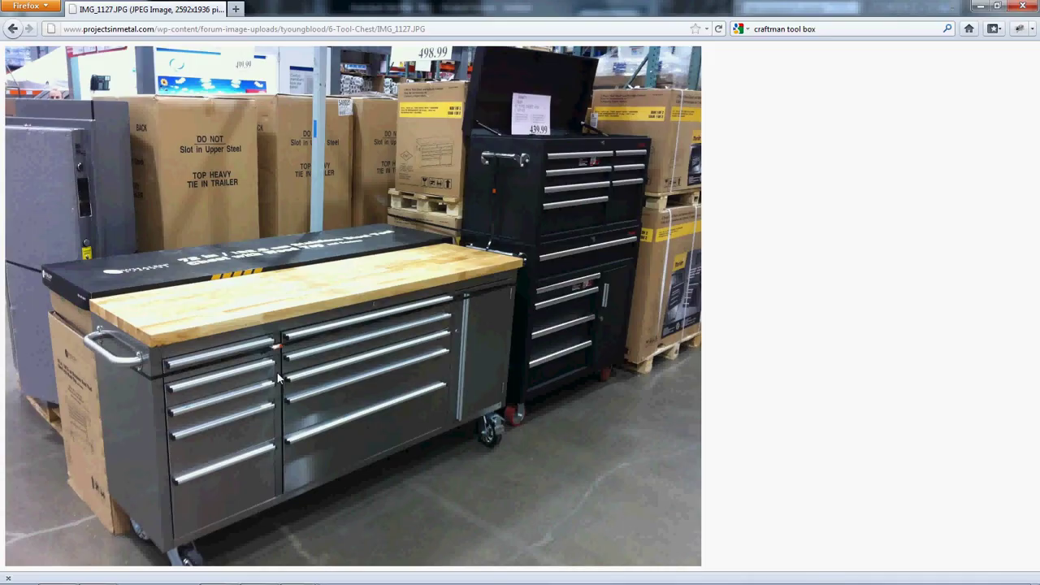
pyautogui.hotkey('alt', 'Tab')
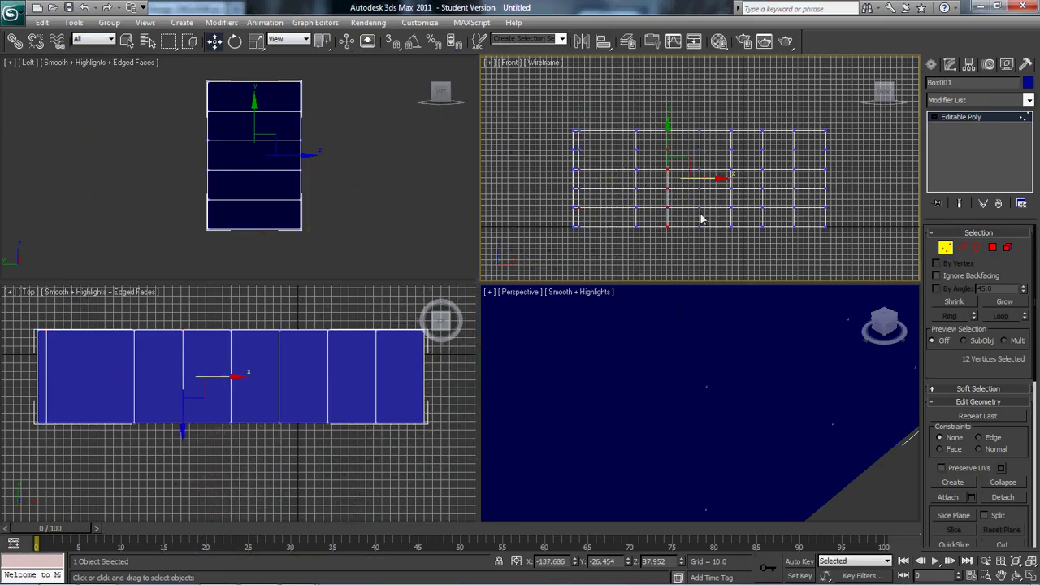
pyautogui.moveTo(713, 177); pyautogui.dragTo(685, 174)
# - Scale the fifth and sixth vertex columns together along X into a narrow strip and move the pair right to X about 6
pyautogui.hotkey('alt', 'Tab')
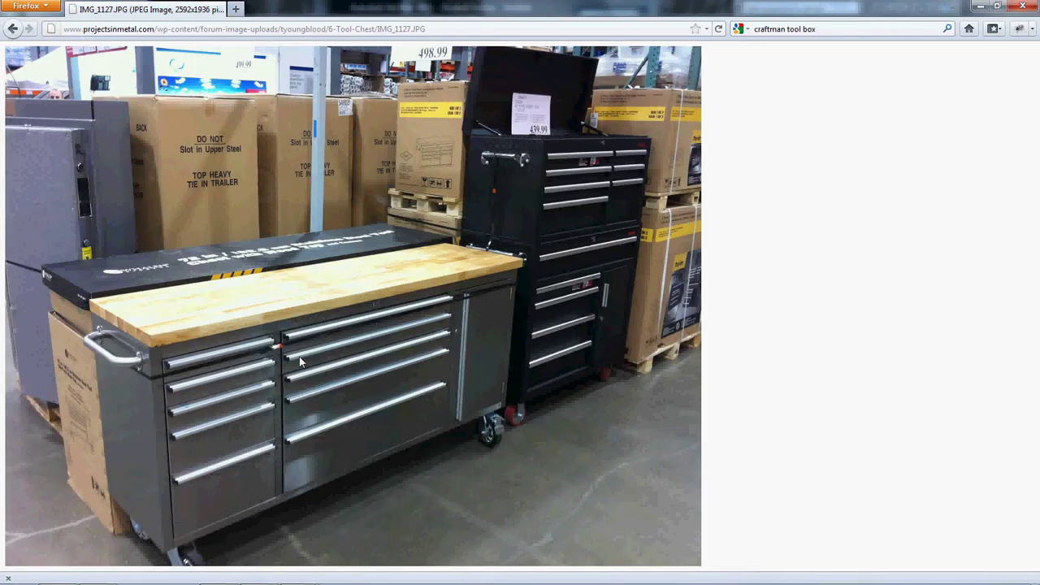
pyautogui.hotkey('alt', 'Tab')
pyautogui.hotkey('alt', 'shift', 'Tab')
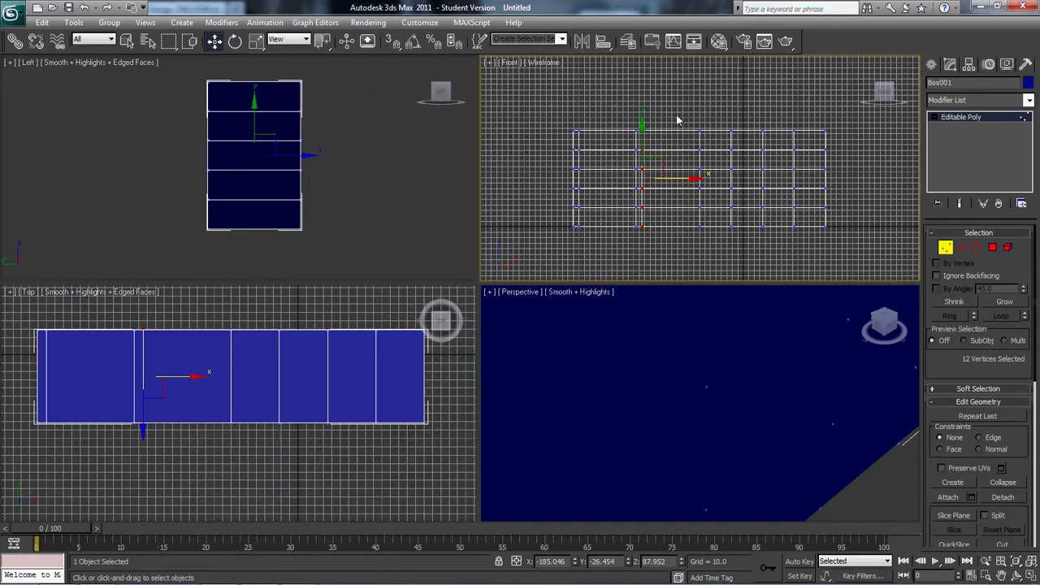
pyautogui.moveTo(684, 118); pyautogui.dragTo(743, 281)
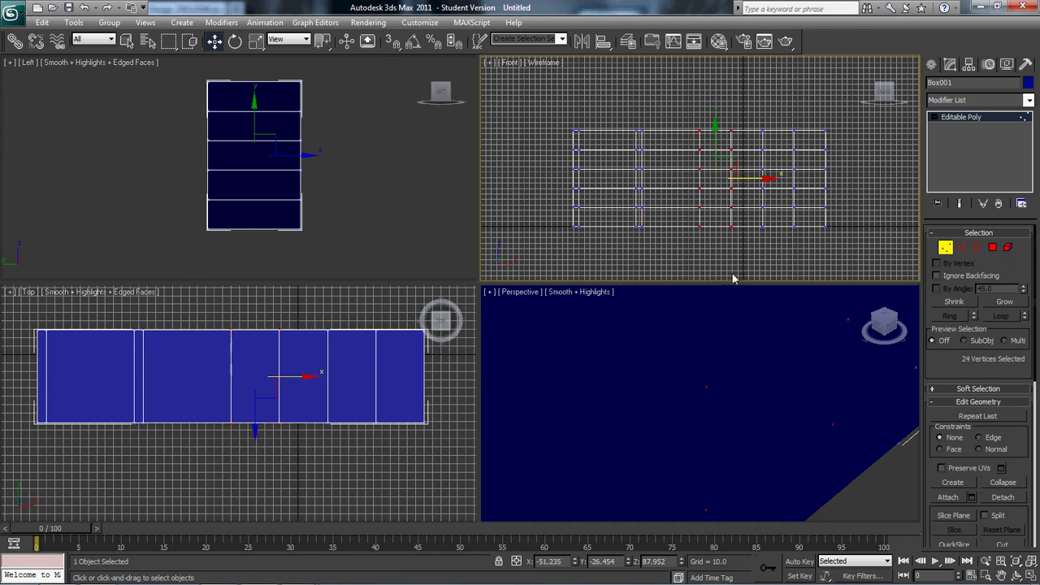
pyautogui.press('r')
pyautogui.moveTo(766, 176); pyautogui.dragTo(557, 221)
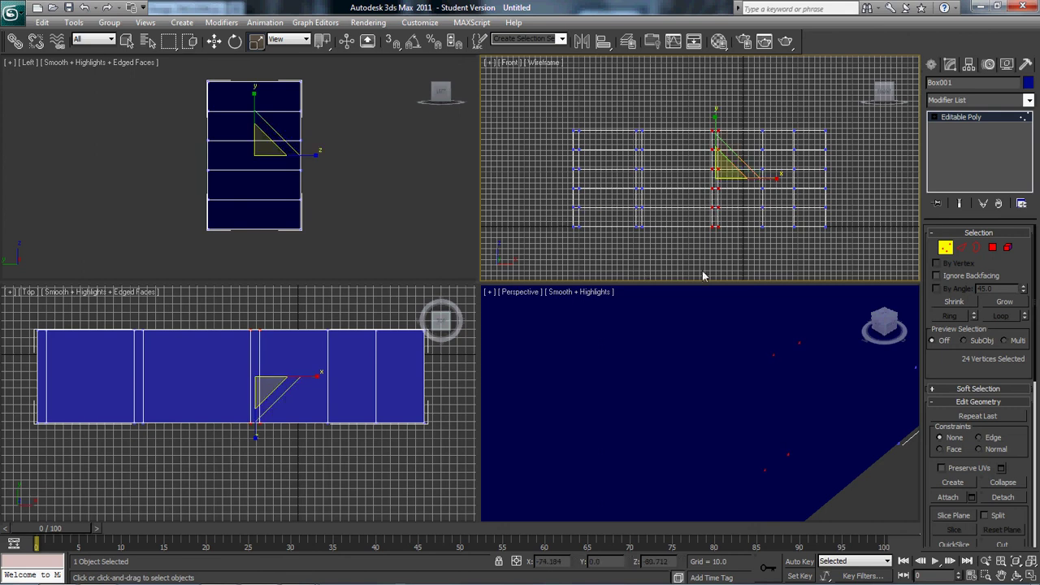
pyautogui.press('w')
pyautogui.moveTo(765, 177); pyautogui.dragTo(796, 176)
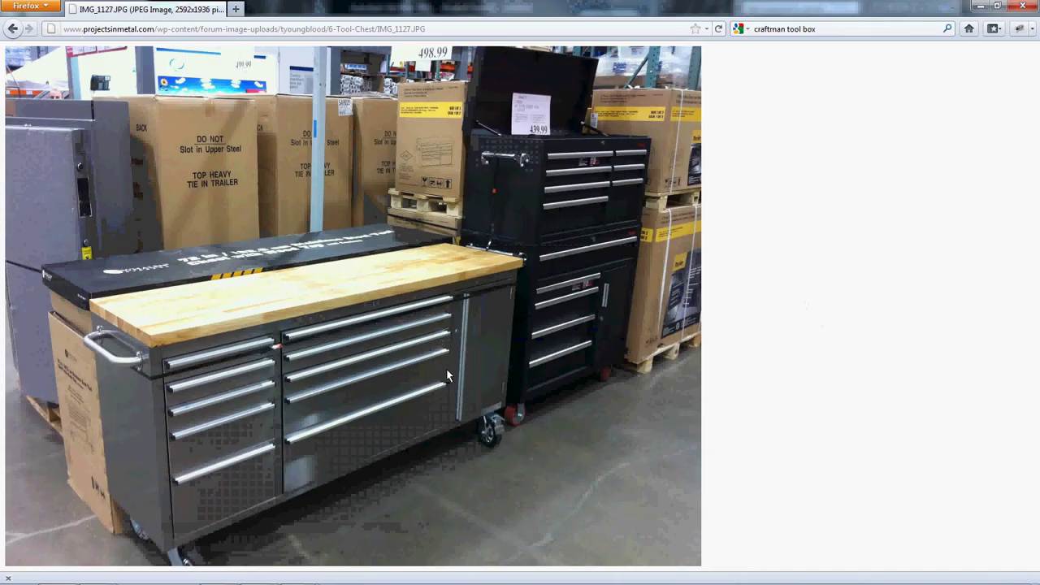
pyautogui.hotkey('alt', 'Tab')
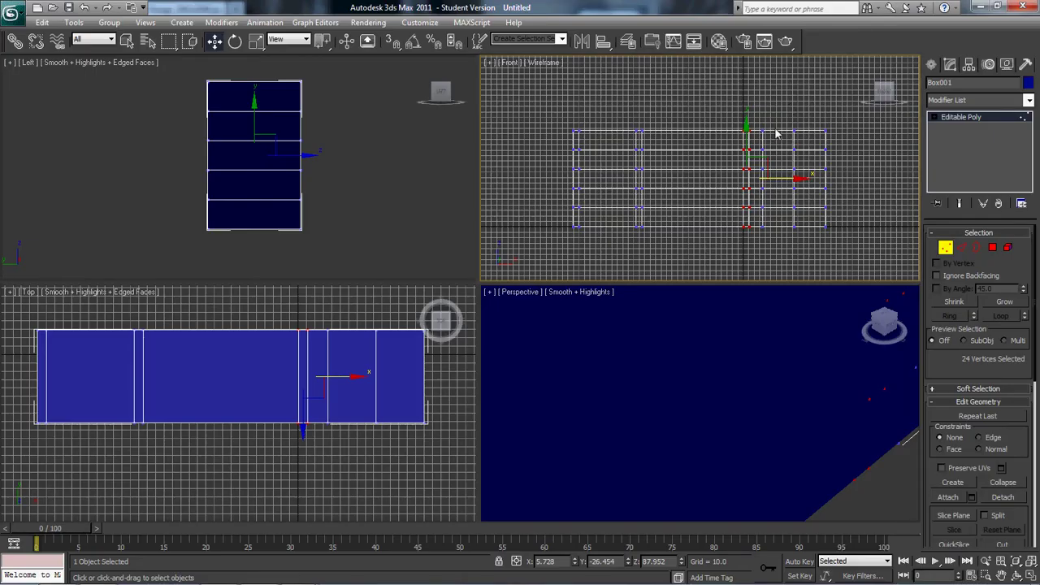
# - Remove the seventh vertex column's edge loop from the box and delete its leftover vertices
pyautogui.hotkey('alt', 'Tab')
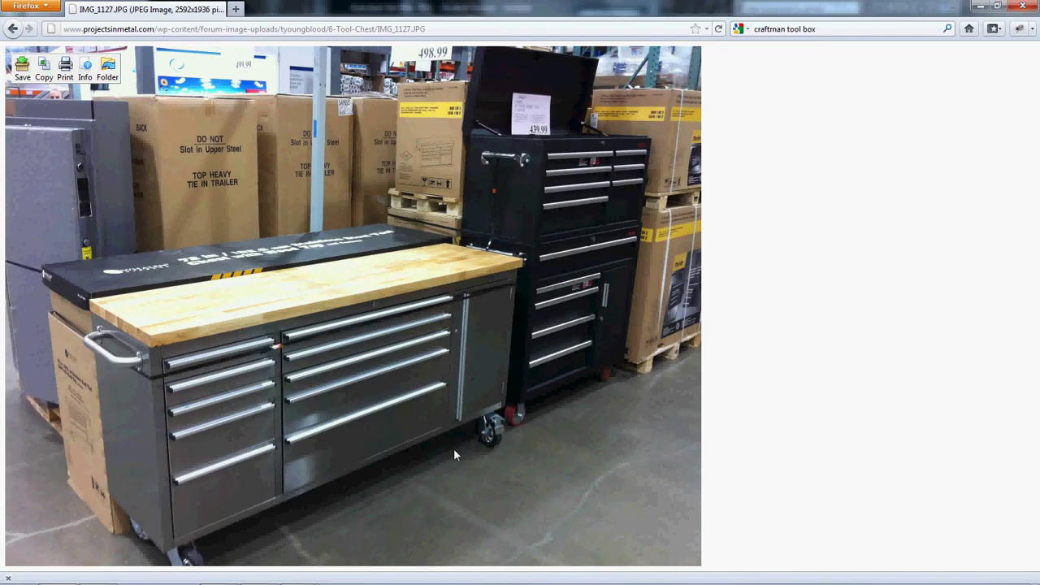
pyautogui.hotkey('alt', 'Tab')
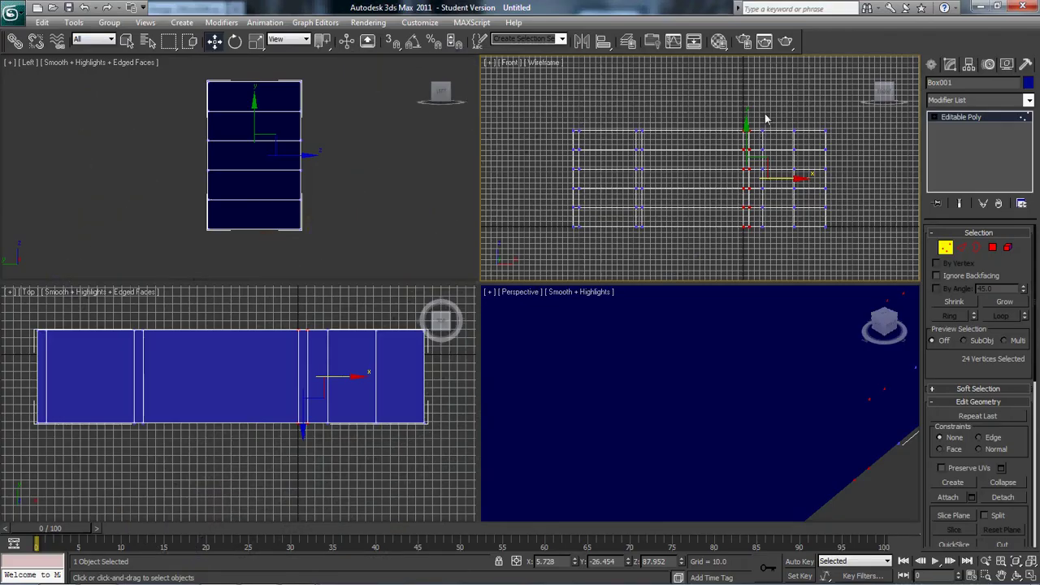
pyautogui.moveTo(761, 114); pyautogui.dragTo(777, 259)
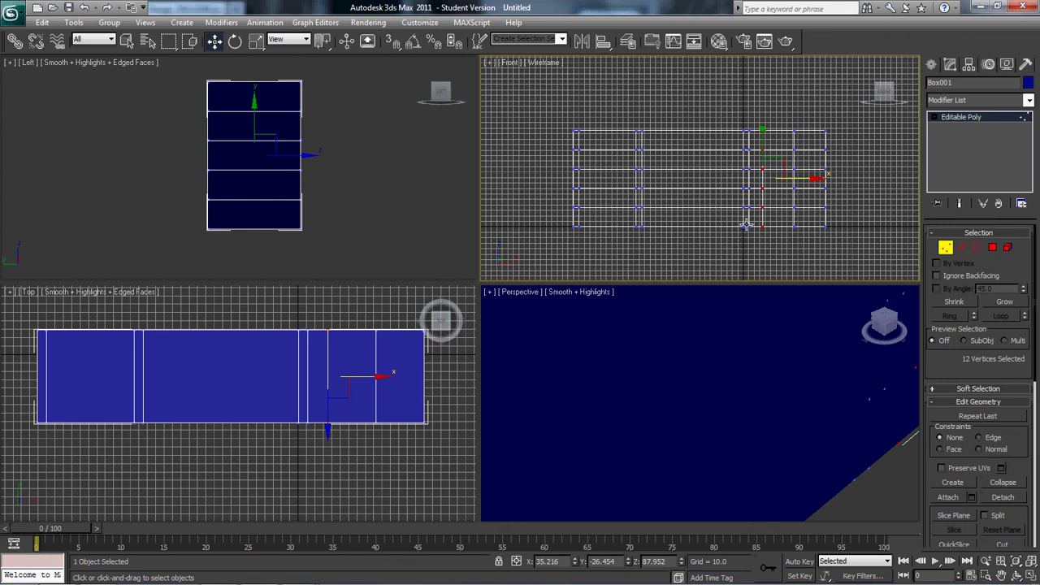
pyautogui.press('2')
pyautogui.click(762, 142)
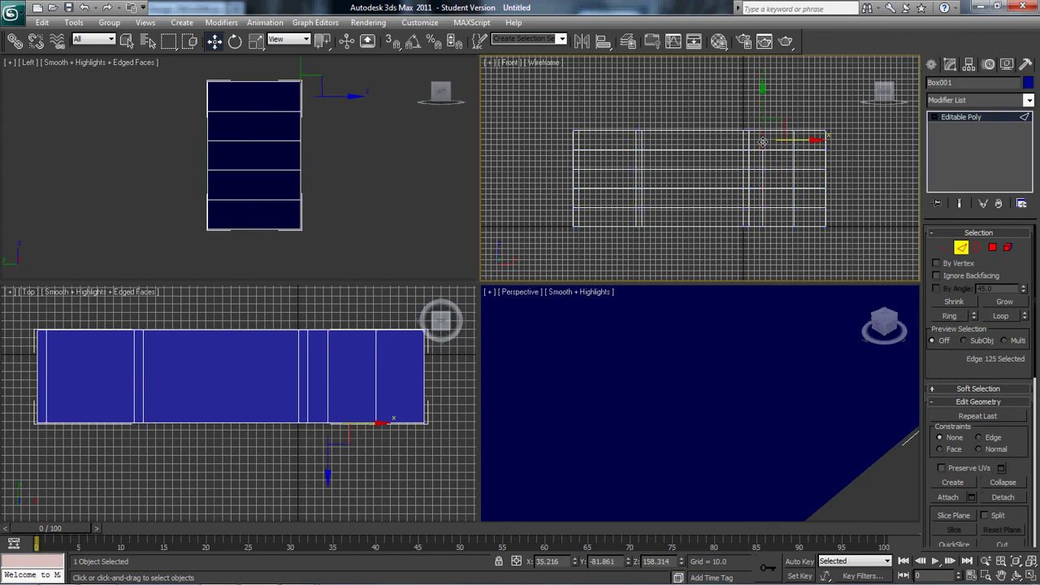
pyautogui.doubleClick(761, 144)
pyautogui.click(747, 275)
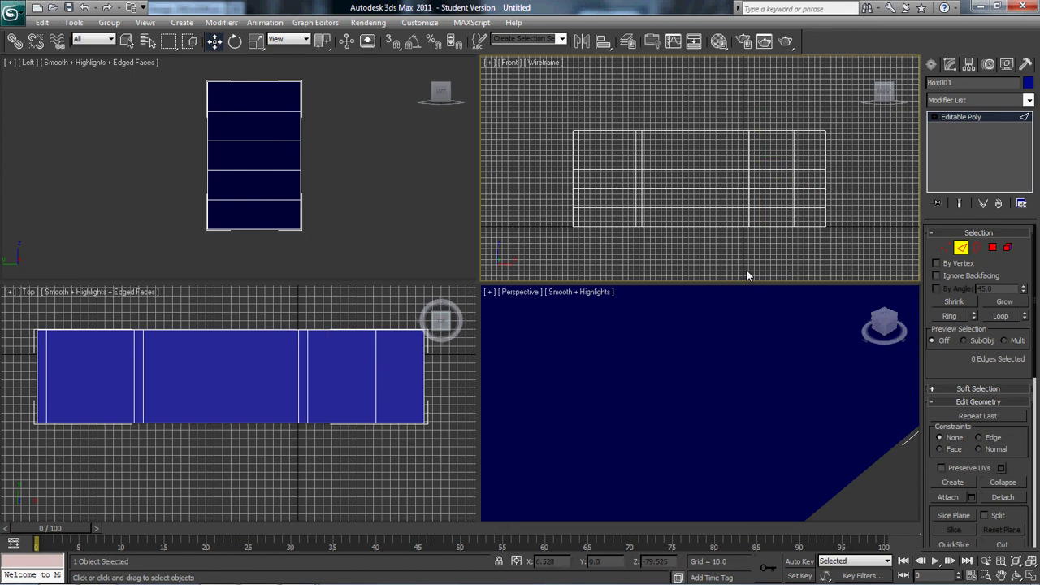
pyautogui.press('1')
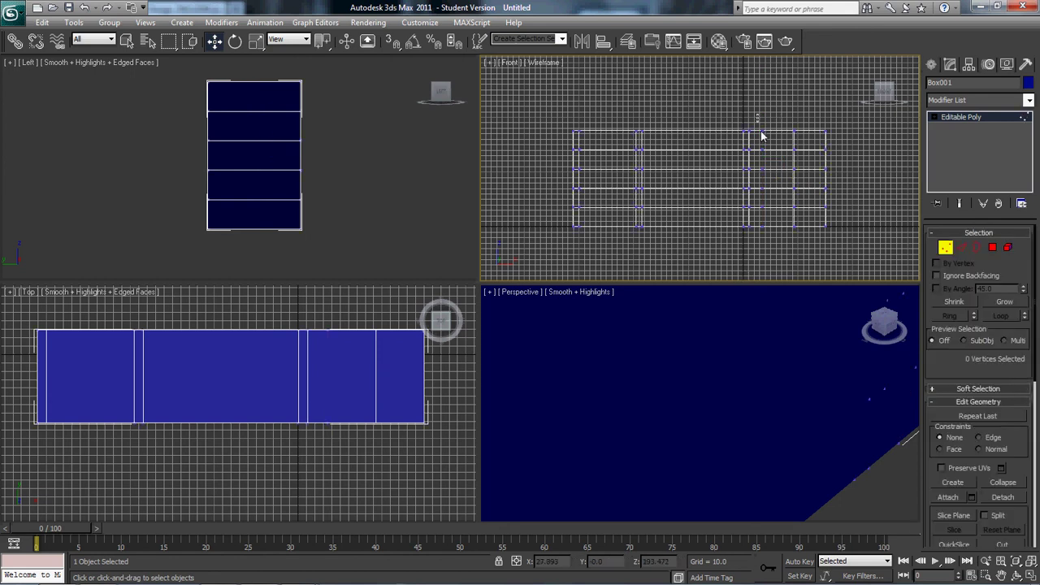
pyautogui.moveTo(761, 133); pyautogui.dragTo(775, 244)
pyautogui.press('BackSpace')
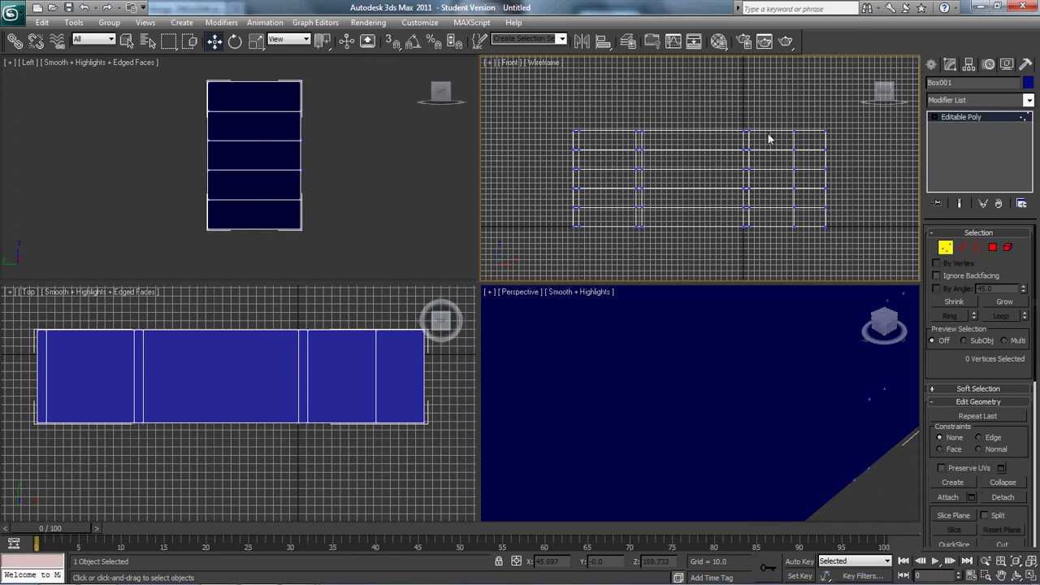
# - Move the single vertex column beside the right edge out to X about 141, and the narrow pair before it to X about 31
pyautogui.moveTo(780, 122); pyautogui.dragTo(812, 260)
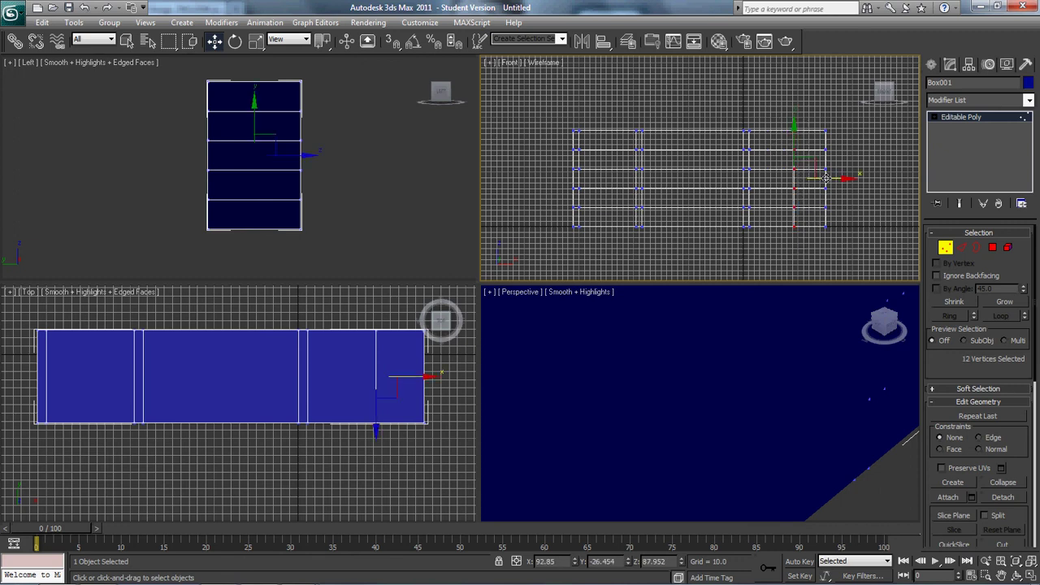
pyautogui.moveTo(844, 177); pyautogui.dragTo(858, 174)
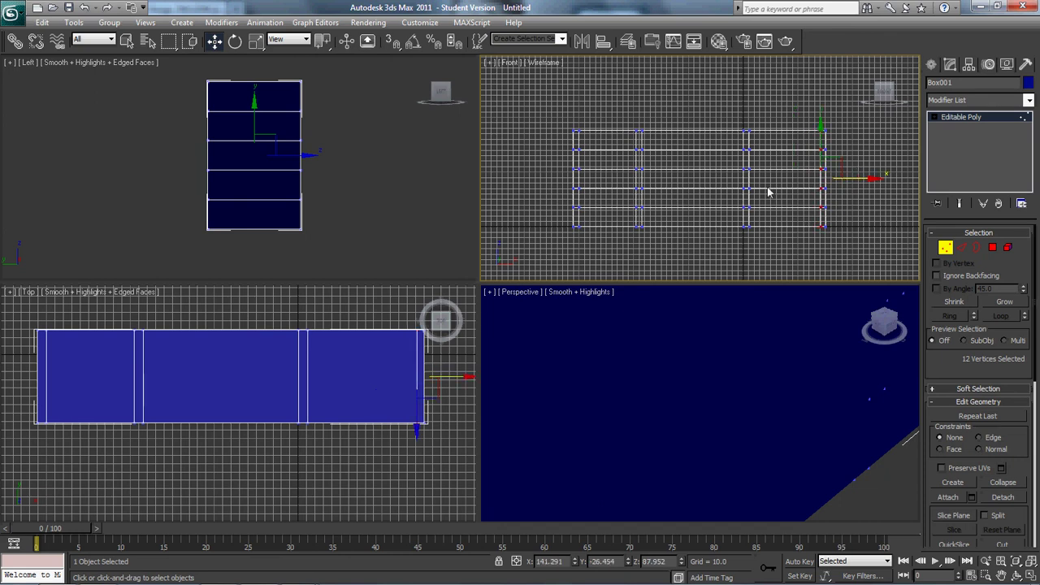
pyautogui.moveTo(735, 105); pyautogui.dragTo(760, 241)
pyautogui.moveTo(803, 179); pyautogui.dragTo(820, 190)
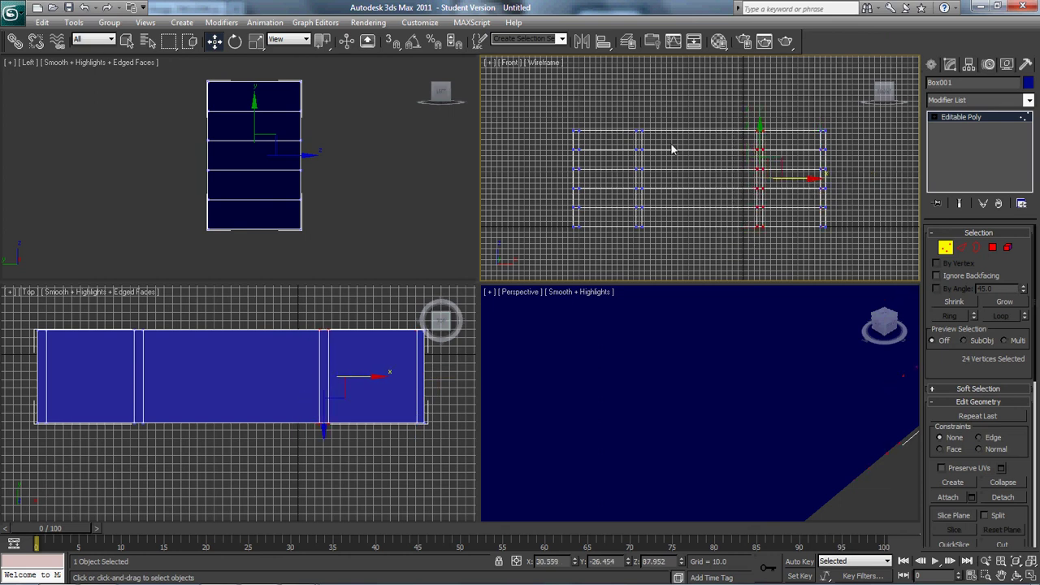
pyautogui.click(684, 106)
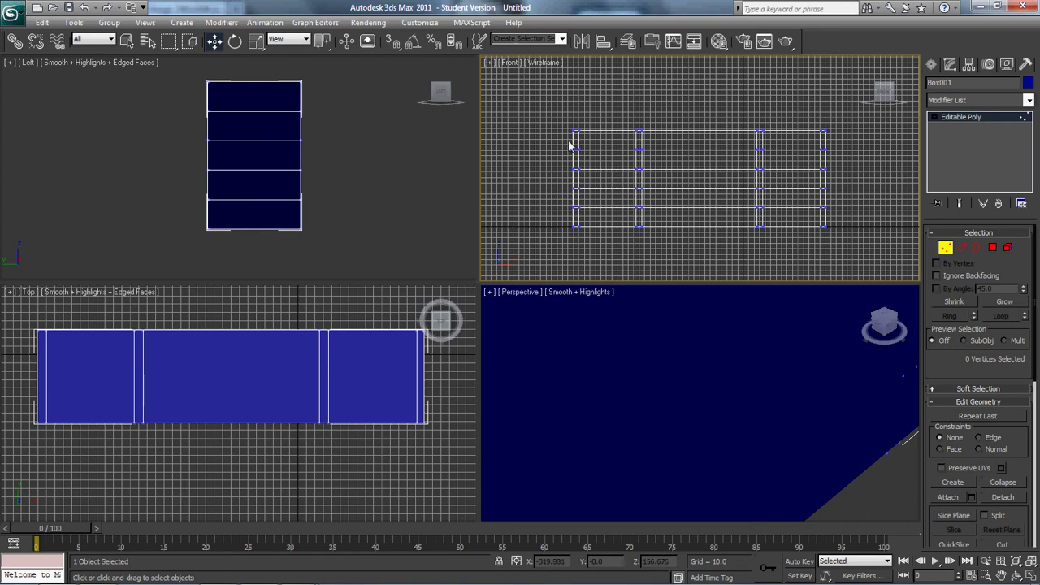
# - Raise the second vertex row from the top to Z about 160, comparing it with the reference photo
pyautogui.moveTo(569, 141); pyautogui.dragTo(827, 167)
pyautogui.moveTo(701, 107); pyautogui.dragTo(700, 95)
pyautogui.hotkey('alt', 'Tab')
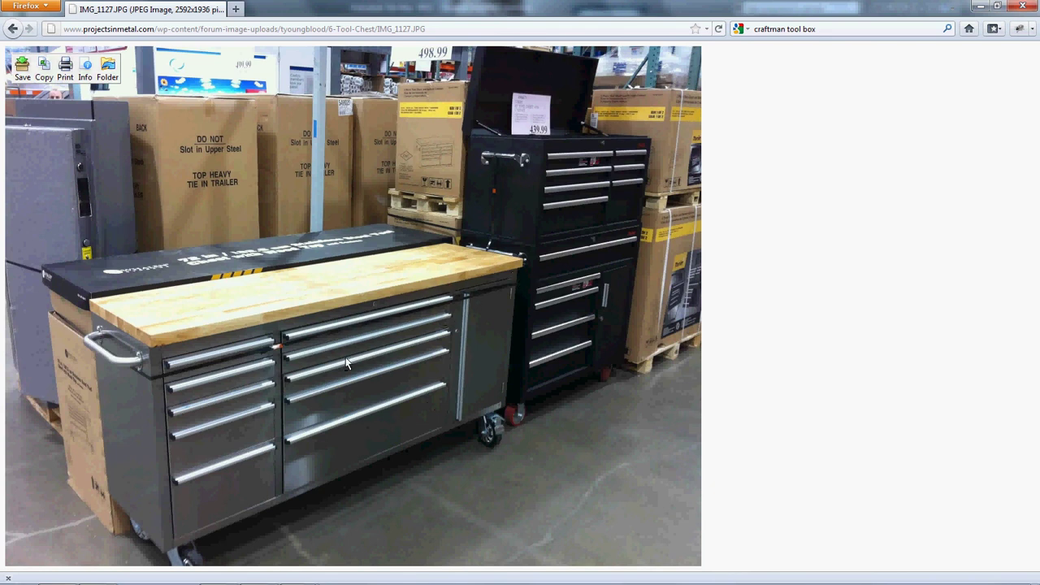
pyautogui.hotkey('alt', 'Tab')
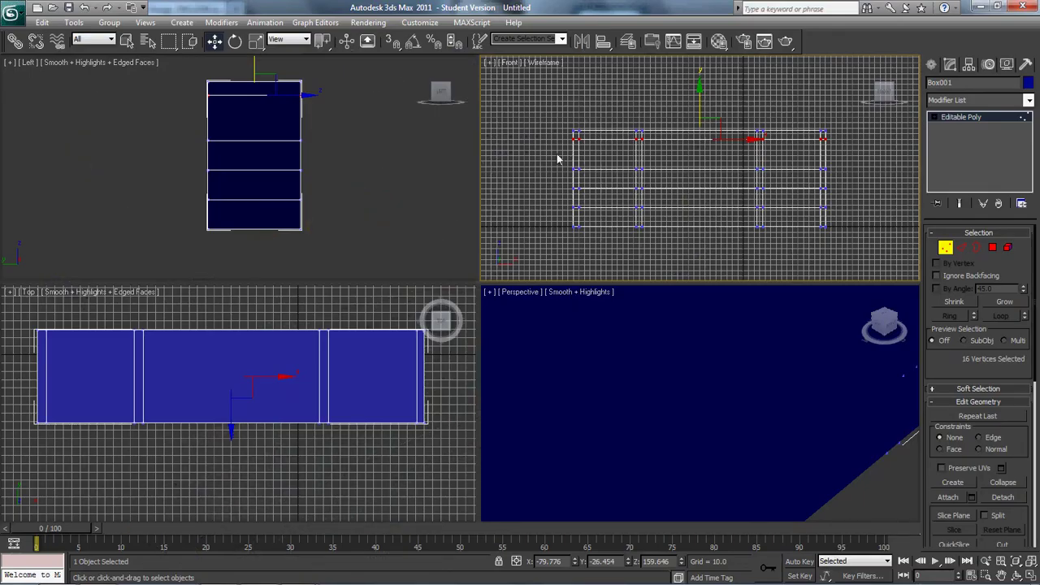
# - Raise the third vertex row closer to the second, using the drawer spacing in the reference photo as a guide
pyautogui.moveTo(557, 154); pyautogui.dragTo(863, 179)
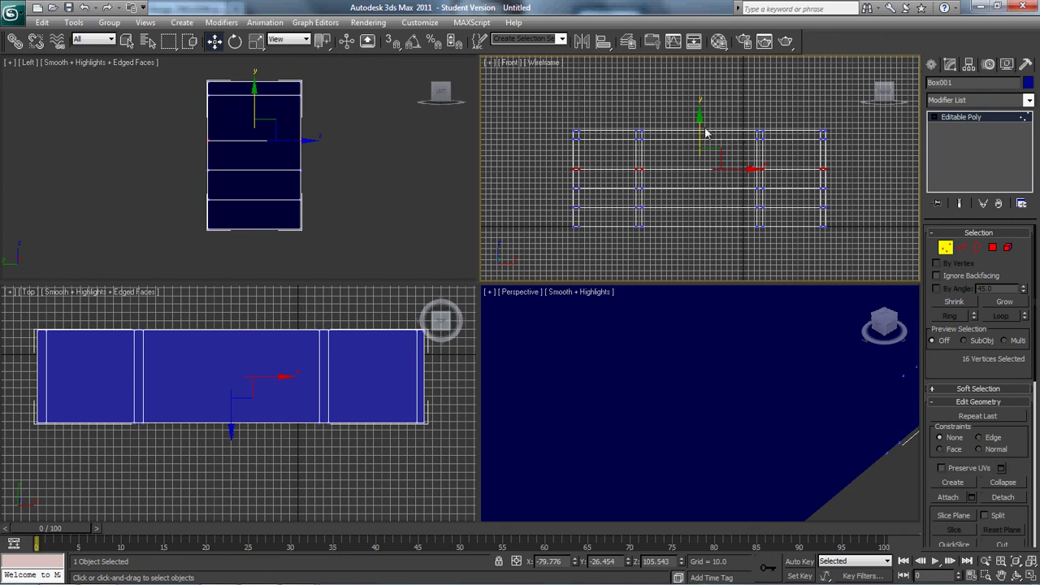
pyautogui.moveTo(705, 133); pyautogui.dragTo(700, 119)
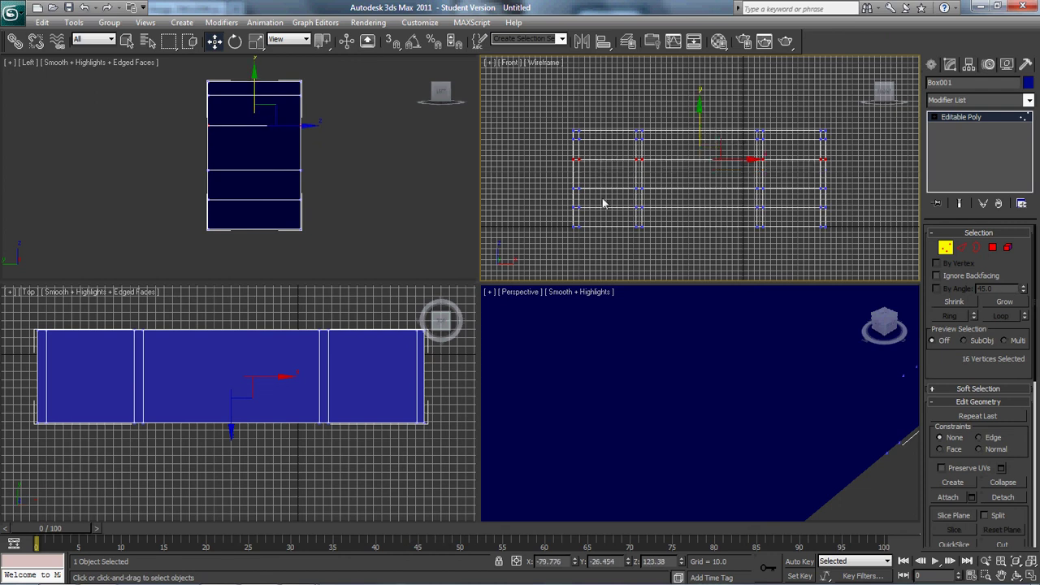
pyautogui.hotkey('alt', 'Tab')
pyautogui.hotkey('alt', 'Tab')
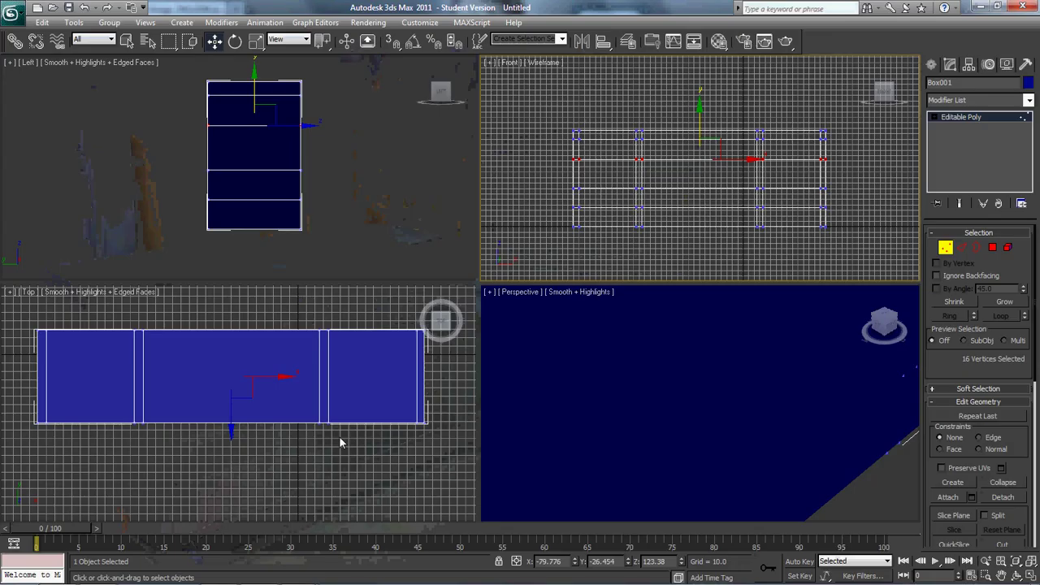
pyautogui.hotkey('alt', 'Tab')
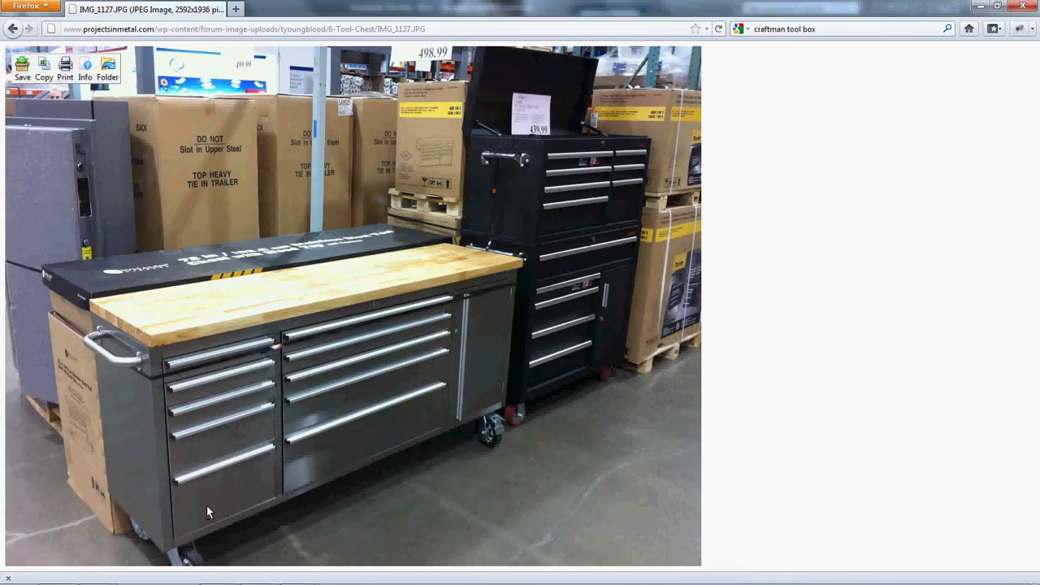
pyautogui.hotkey('alt', 'Tab')
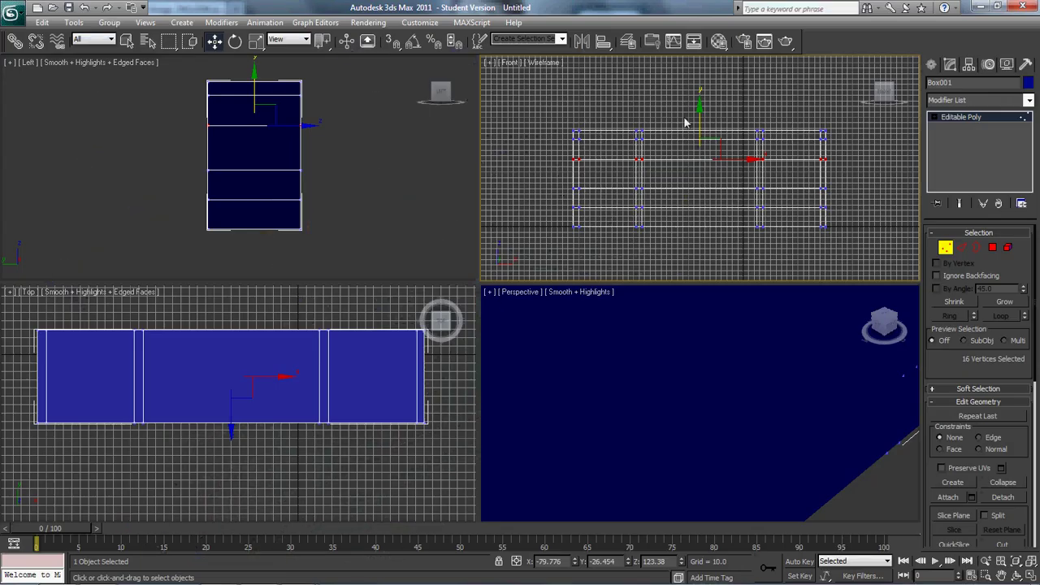
pyautogui.moveTo(697, 110); pyautogui.dragTo(697, 103)
# - Raise the fourth vertex row by about 33 units and the fifth vertex row to Z about 60
pyautogui.moveTo(555, 178); pyautogui.dragTo(888, 212)
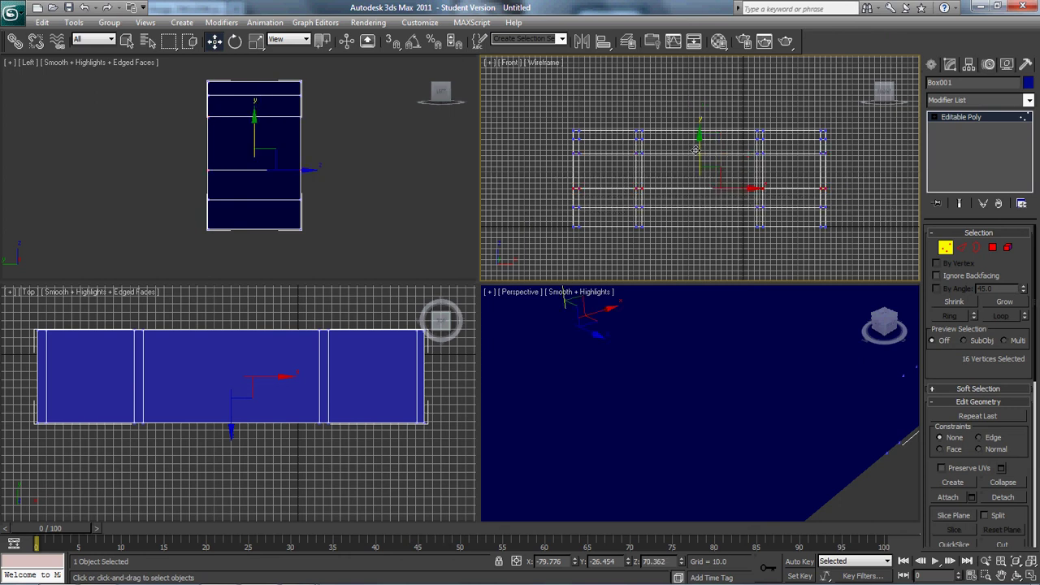
pyautogui.moveTo(696, 151); pyautogui.dragTo(697, 131)
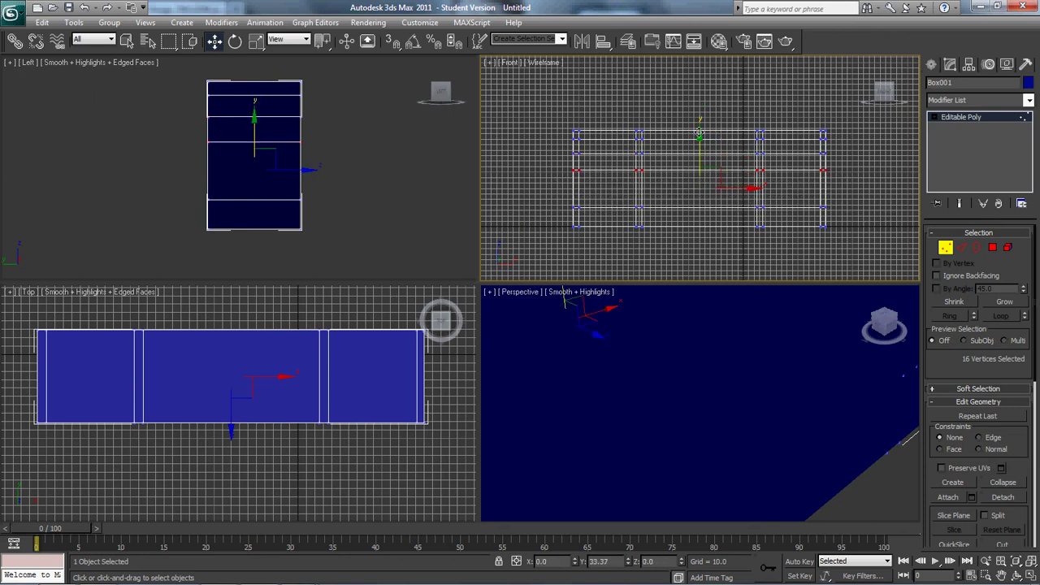
pyautogui.moveTo(562, 201); pyautogui.dragTo(853, 217)
pyautogui.moveTo(699, 166); pyautogui.dragTo(704, 153)
pyautogui.moveTo(705, 152); pyautogui.dragTo(704, 152)
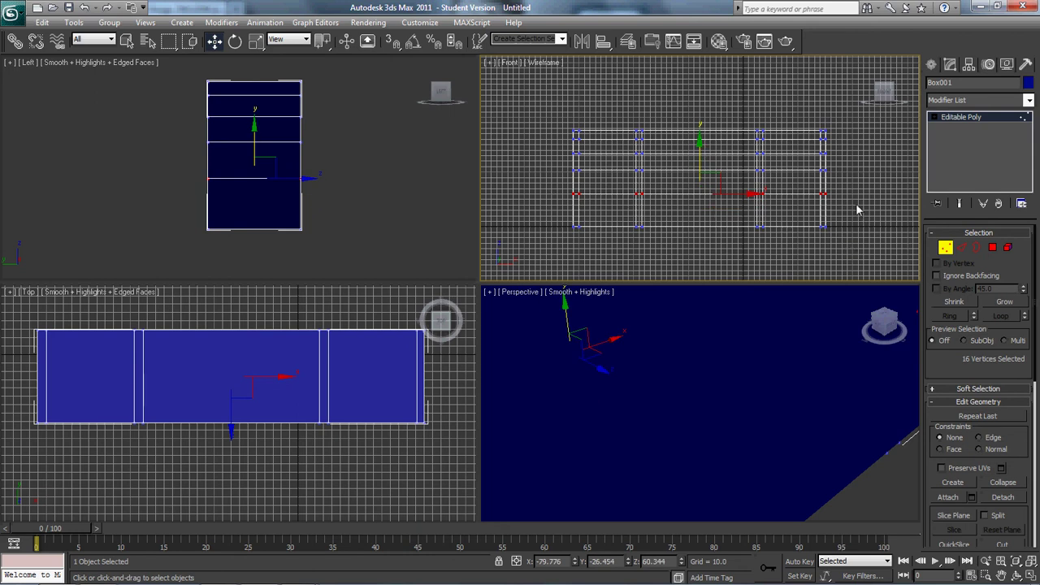
# - Check the lower drawers in the reference photo and QuickSlice a horizontal cut across the box below the fifth vertex row
pyautogui.hotkey('alt', 'Tab')
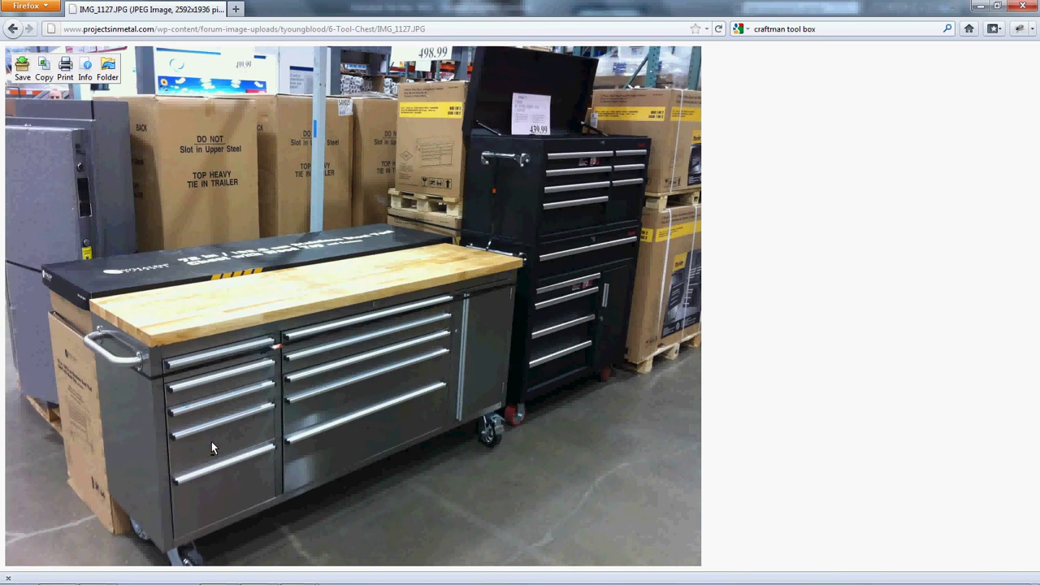
pyautogui.hotkey('alt', 'Tab')
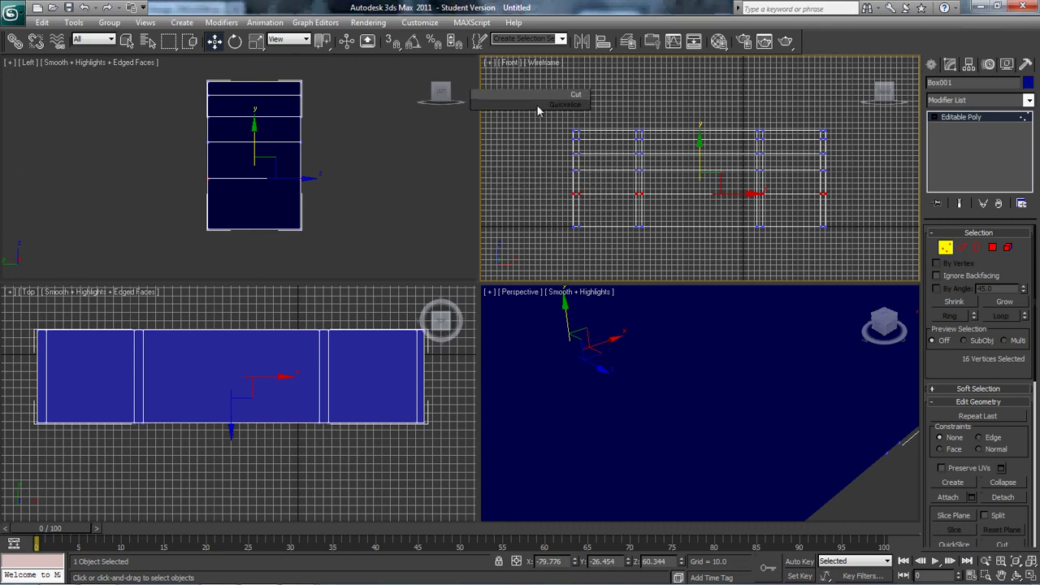
pyautogui.click(543, 108)
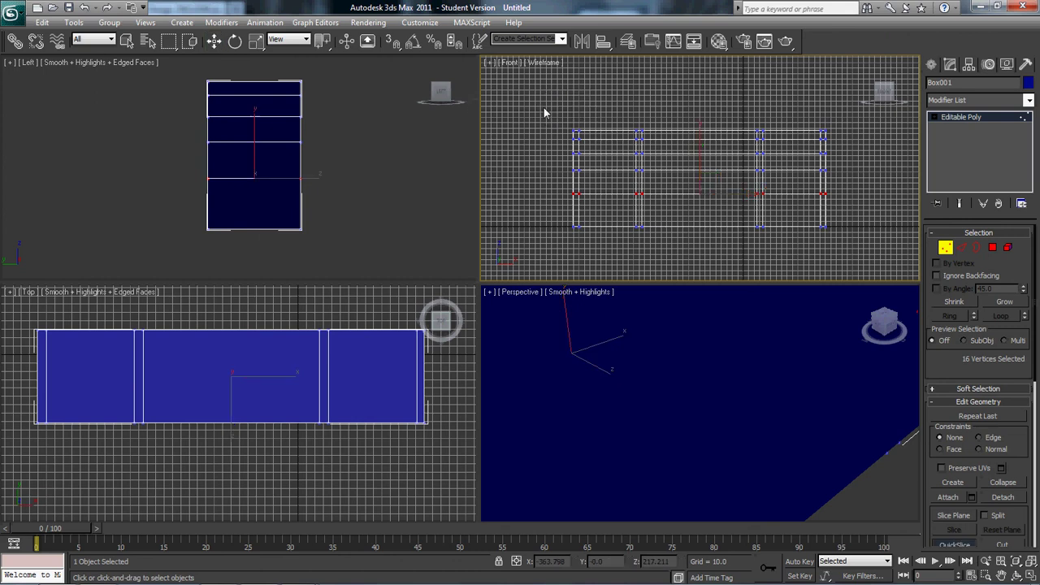
pyautogui.click(573, 211)
pyautogui.click(575, 213)
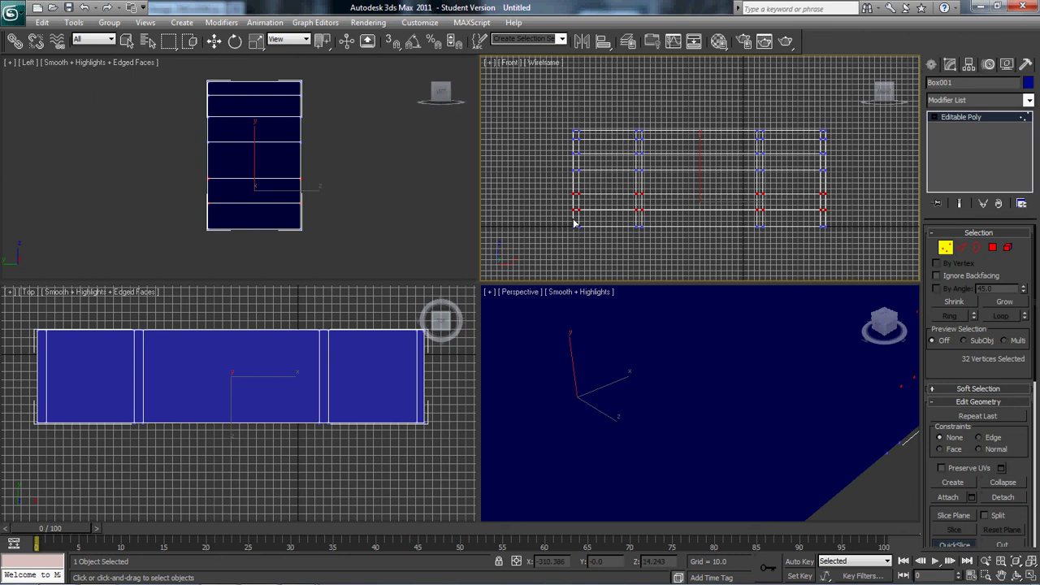
# - Try a second horizontal slice near the box's base, raising the fifth vertex row to Z about 68 and the first sliced row slightly
pyautogui.click(574, 221)
pyautogui.press('w')
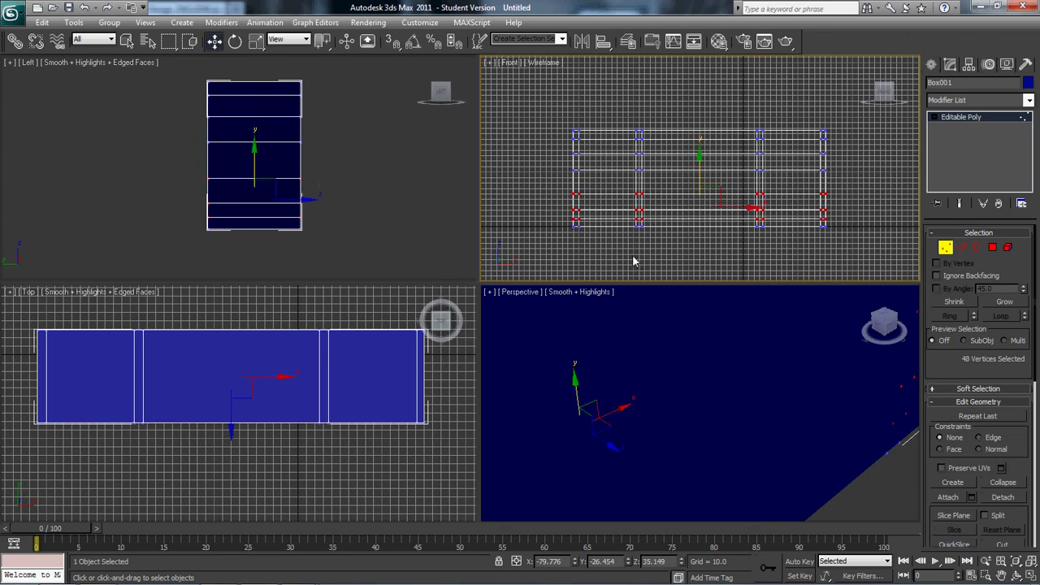
pyautogui.click(593, 197)
pyautogui.moveTo(620, 211); pyautogui.dragTo(858, 204)
pyautogui.moveTo(698, 151); pyautogui.dragTo(699, 147)
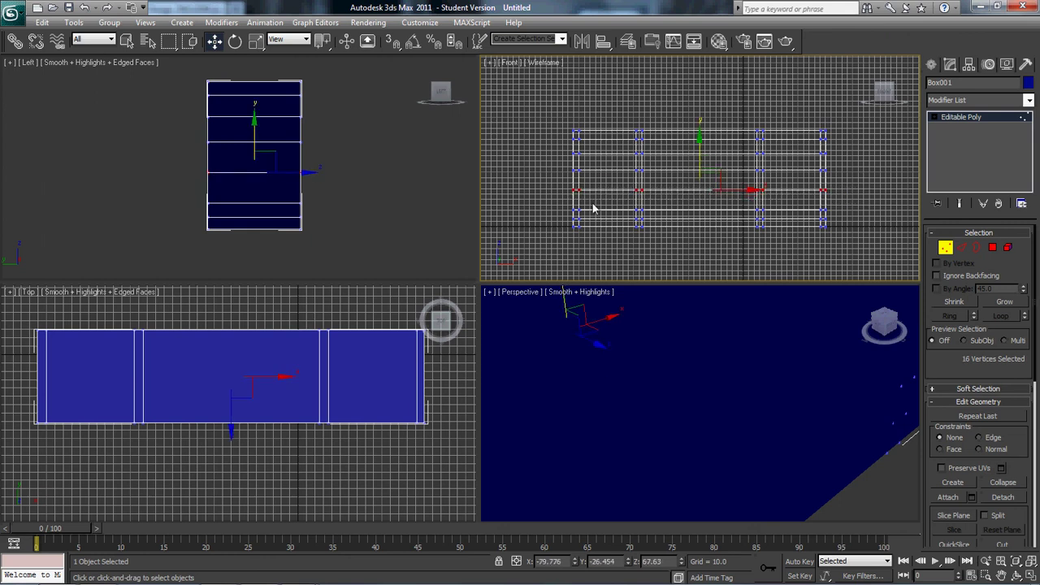
pyautogui.moveTo(553, 201); pyautogui.dragTo(859, 213)
pyautogui.moveTo(698, 171); pyautogui.dragTo(700, 167)
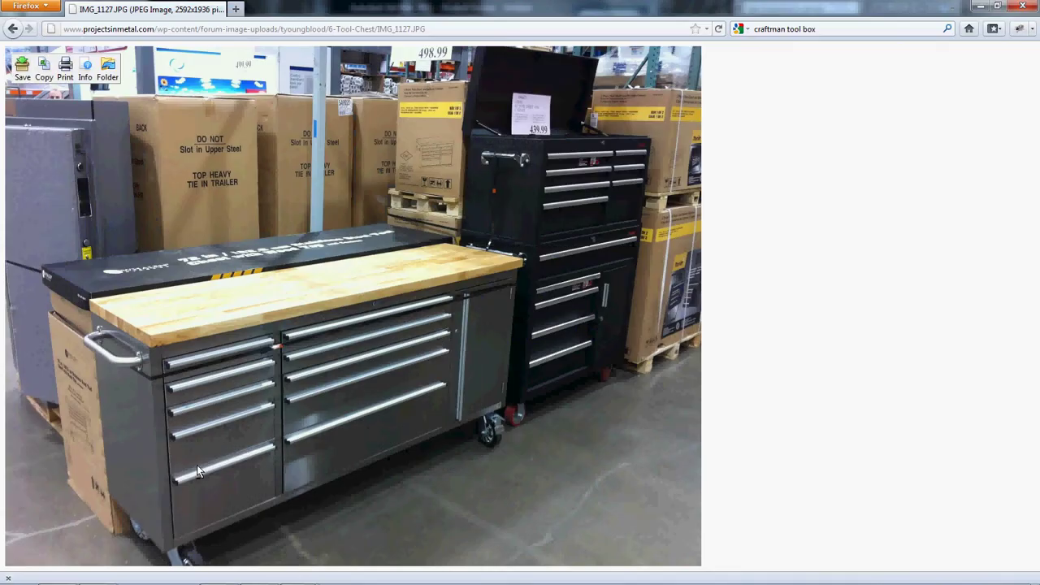
pyautogui.hotkey('alt', 'Tab')
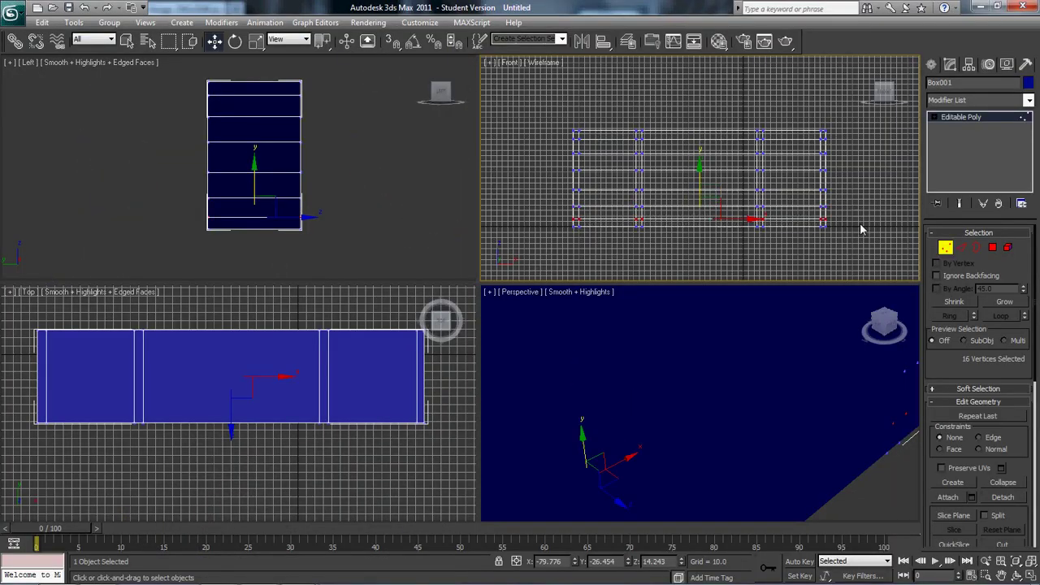
# - Undo the latest row moves and the second slice
pyautogui.hotkey('ctrl', 'z')
pyautogui.hotkey('ctrl', 'z')
pyautogui.hotkey('ctrl', 'z')
pyautogui.hotkey('ctrl', 'z')
pyautogui.hotkey('ctrl', 'z')
pyautogui.hotkey('ctrl', 'z')
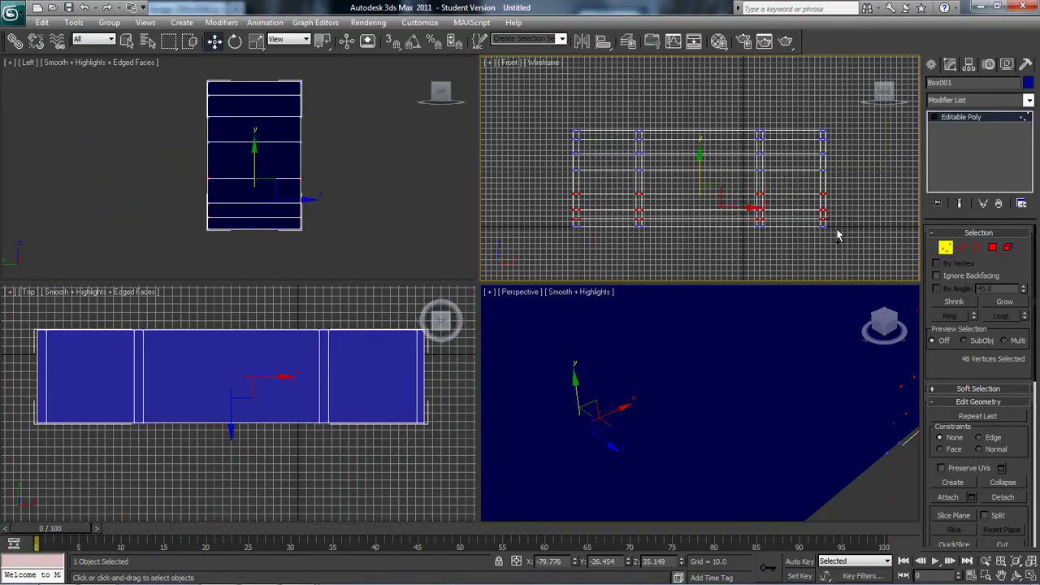
# - Lower the sliced vertex row to Z about 12, forming a narrow strip along the box's base
pyautogui.click(538, 221)
pyautogui.moveTo(546, 208); pyautogui.dragTo(886, 218)
pyautogui.moveTo(700, 169); pyautogui.dragTo(707, 187)
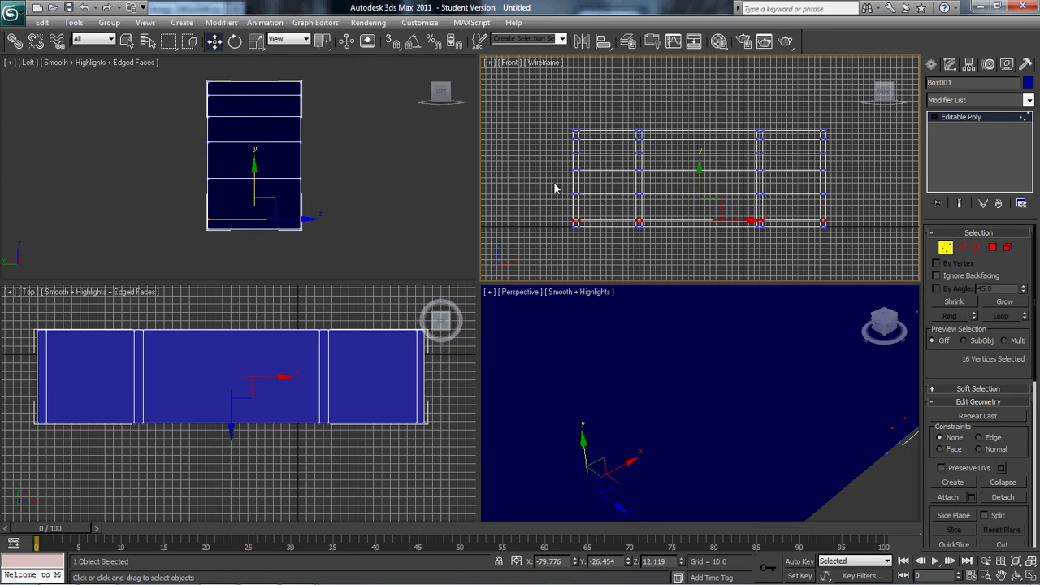
# - Compare the box's row and column layout in the Front view with the tool chest in the reference photo
pyautogui.hotkey('alt', 'Tab')
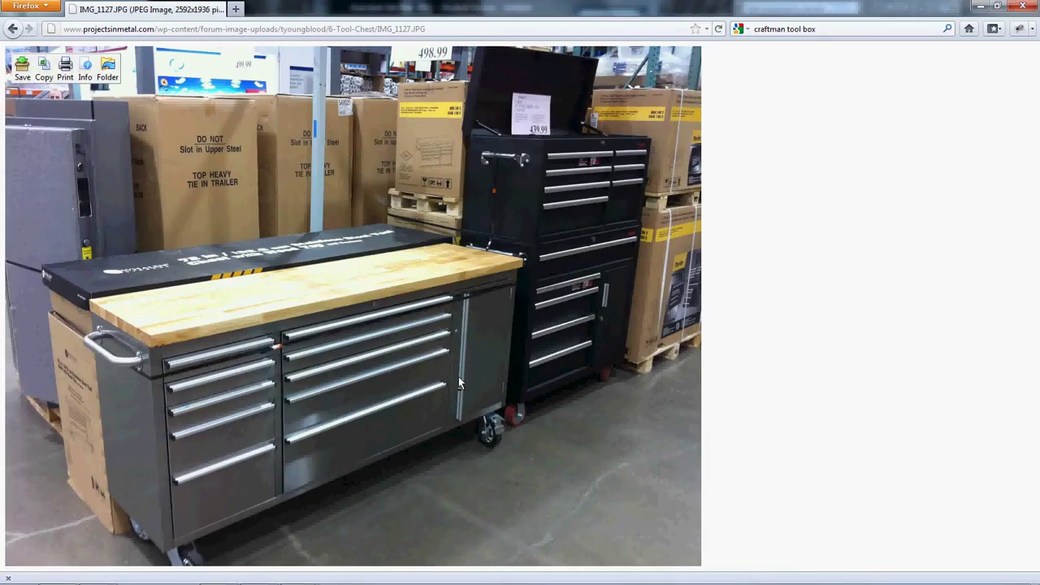
pyautogui.hotkey('alt', 'Tab')
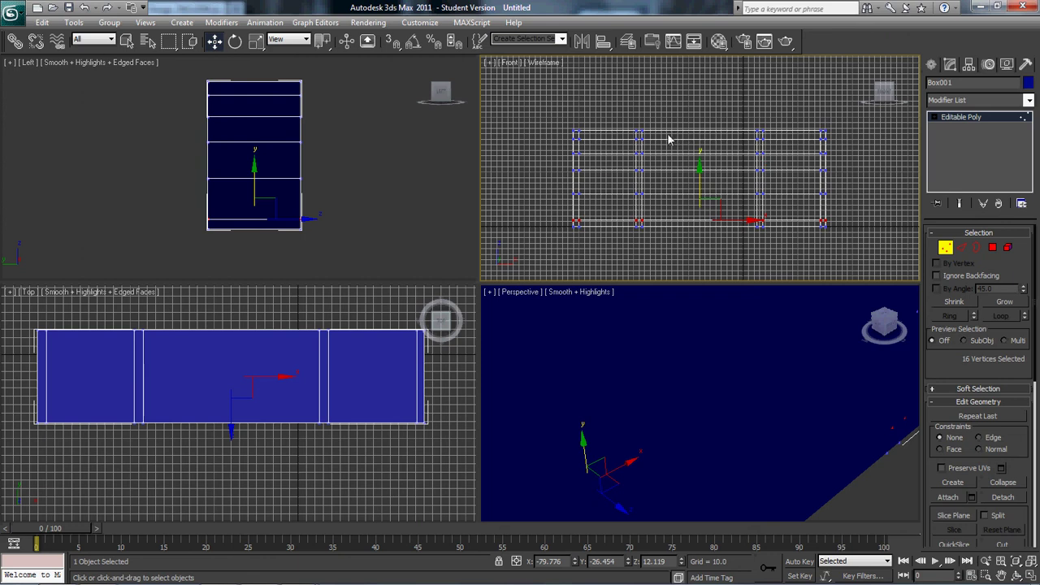
pyautogui.keyDown('alt'); pyautogui.moveTo(650, 135); pyautogui.dragTo(684, 180, button='middle'); pyautogui.keyUp('alt')
pyautogui.press('f')
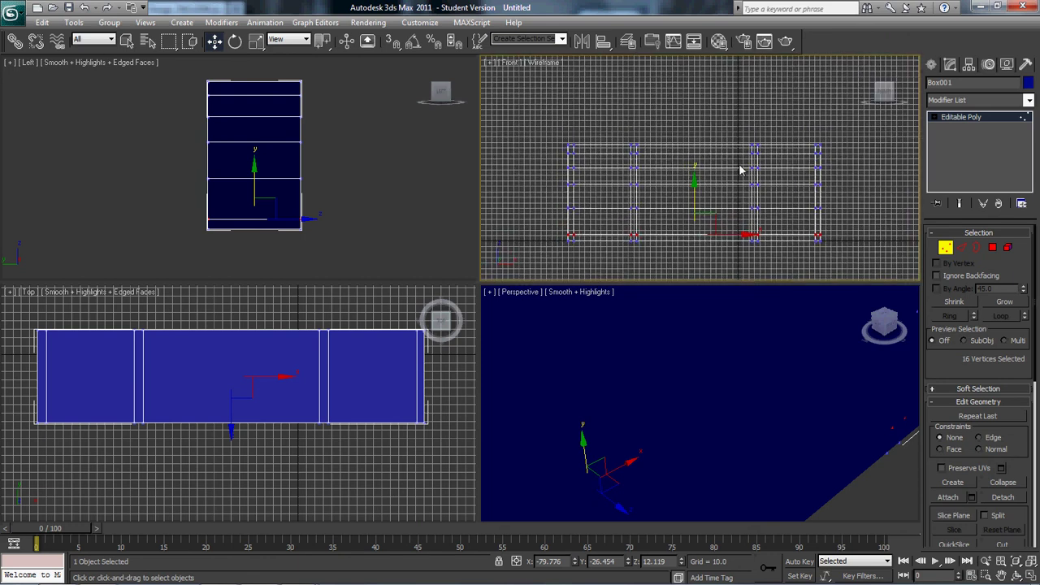
pyautogui.hotkey('alt', 'Tab')
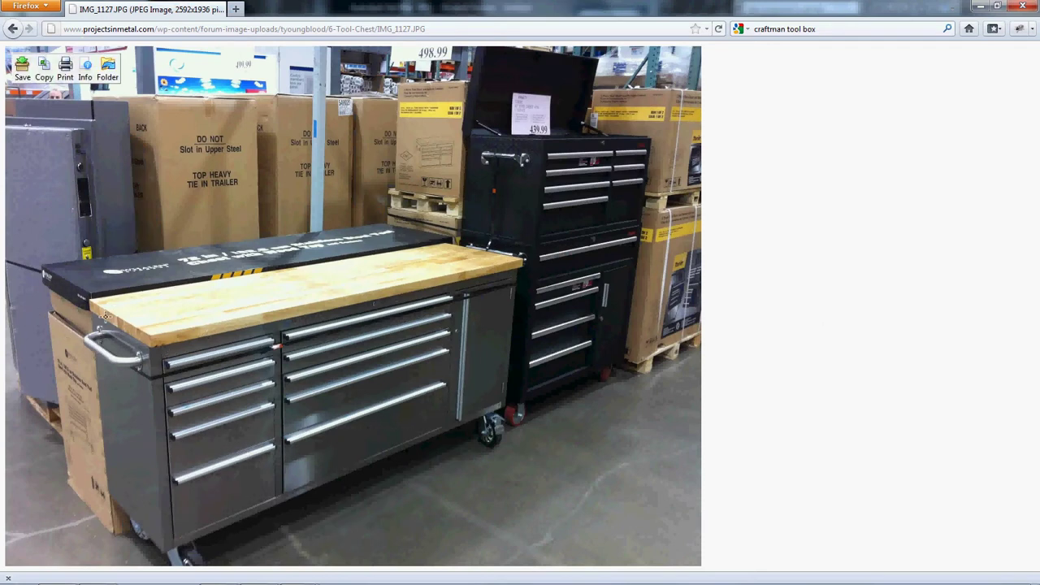
# - Extrude the polygons of the narrow strip along the top of the box's front face outward to form an overhanging lip
pyautogui.hotkey('alt', 'Tab')
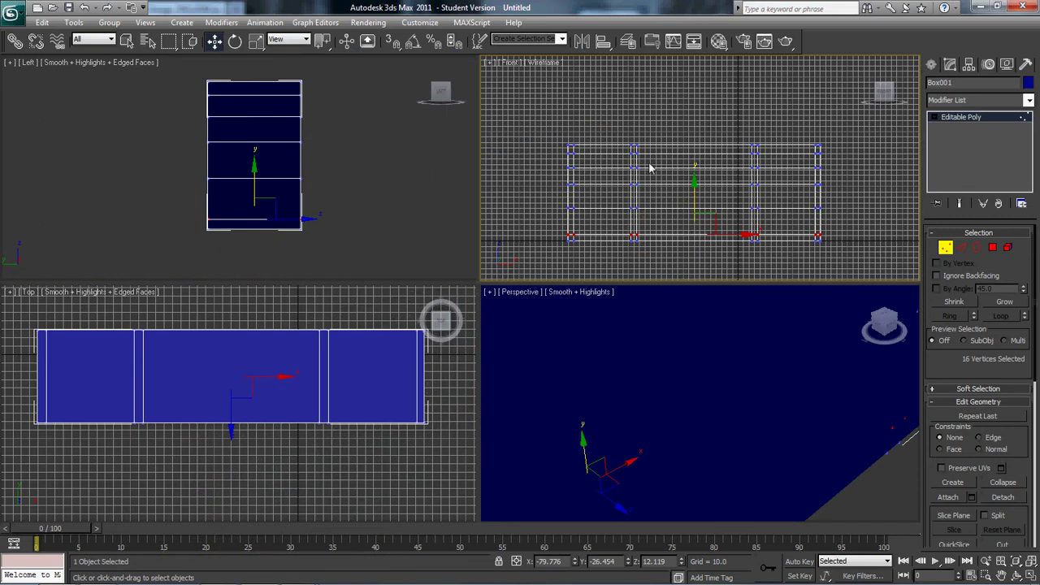
pyautogui.press('4')
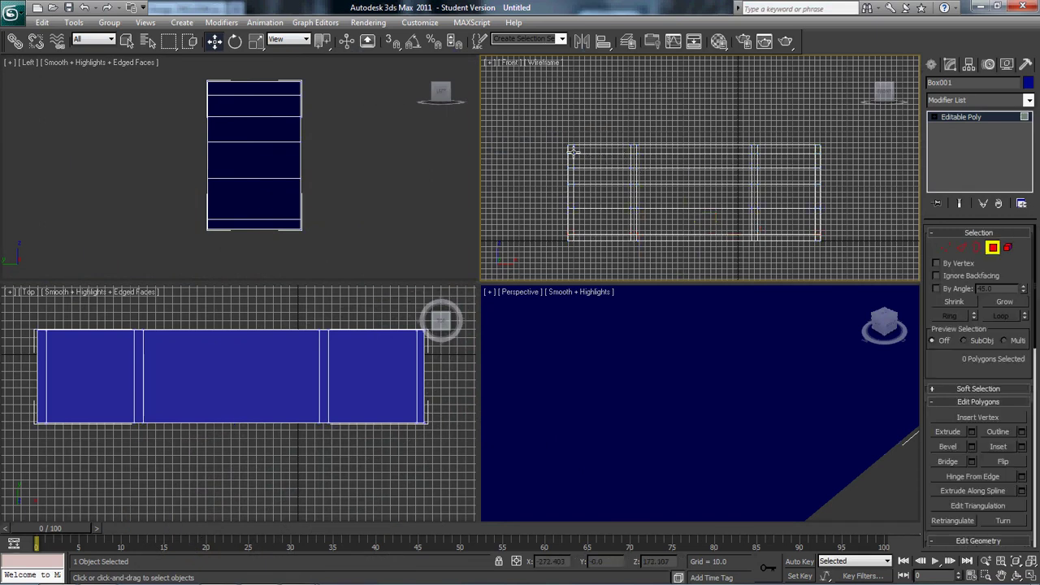
pyautogui.moveTo(571, 147); pyautogui.dragTo(821, 157)
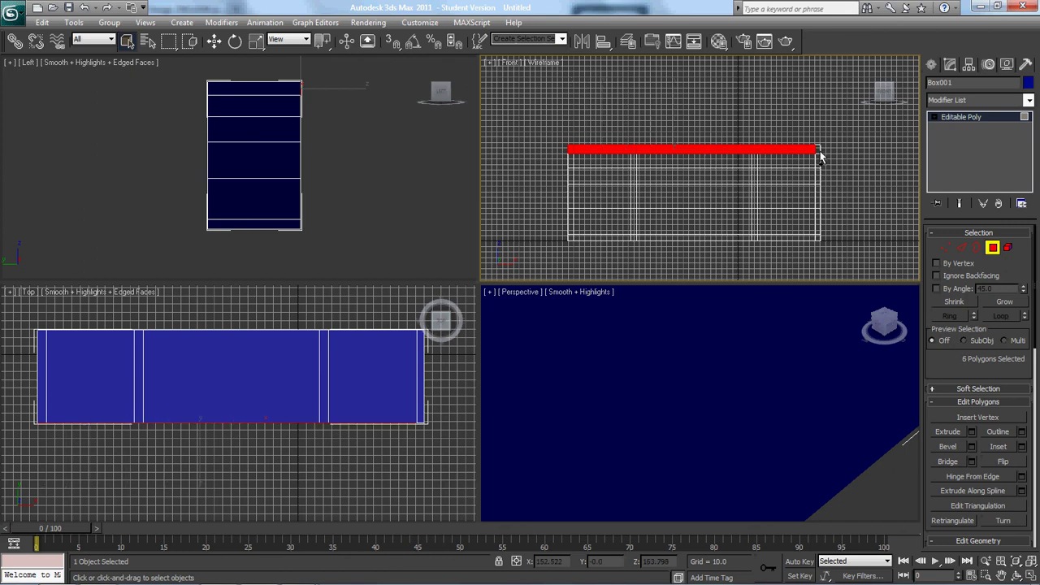
pyautogui.keyDown('alt'); pyautogui.moveTo(610, 155); pyautogui.dragTo(676, 185, button='middle'); pyautogui.keyUp('alt')
pyautogui.rightClick(676, 186)
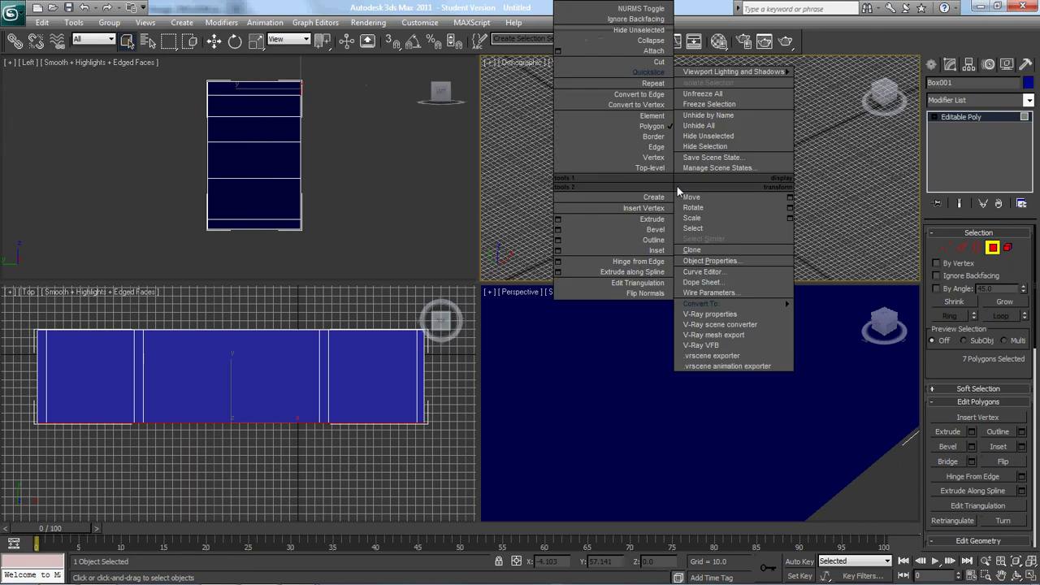
pyautogui.click(557, 215)
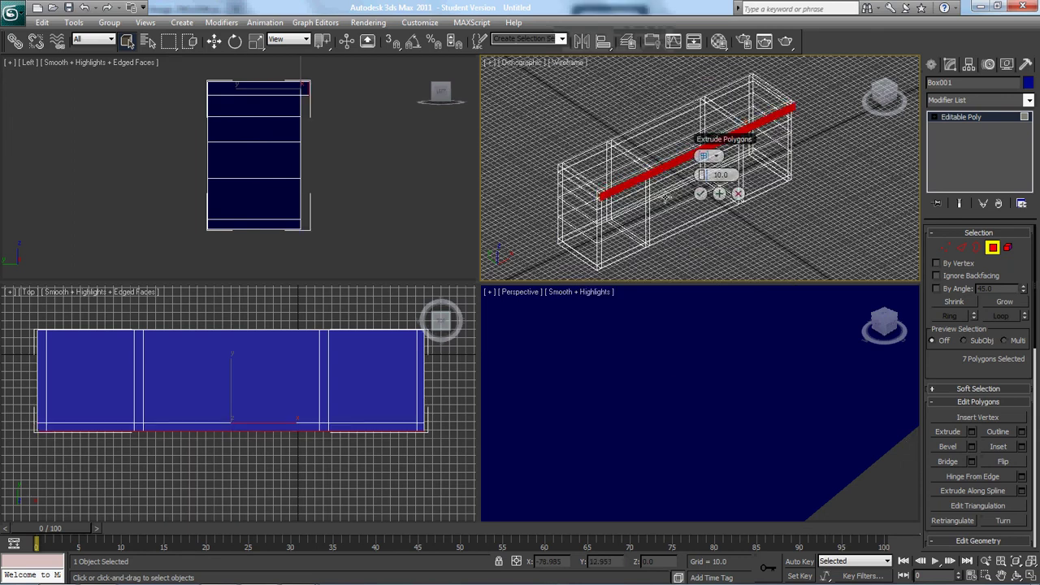
pyautogui.moveTo(640, 191); pyautogui.dragTo(757, 142, button='middle')
pyautogui.scroll(4, 628, 216)
pyautogui.scroll(-2, 757, 141)
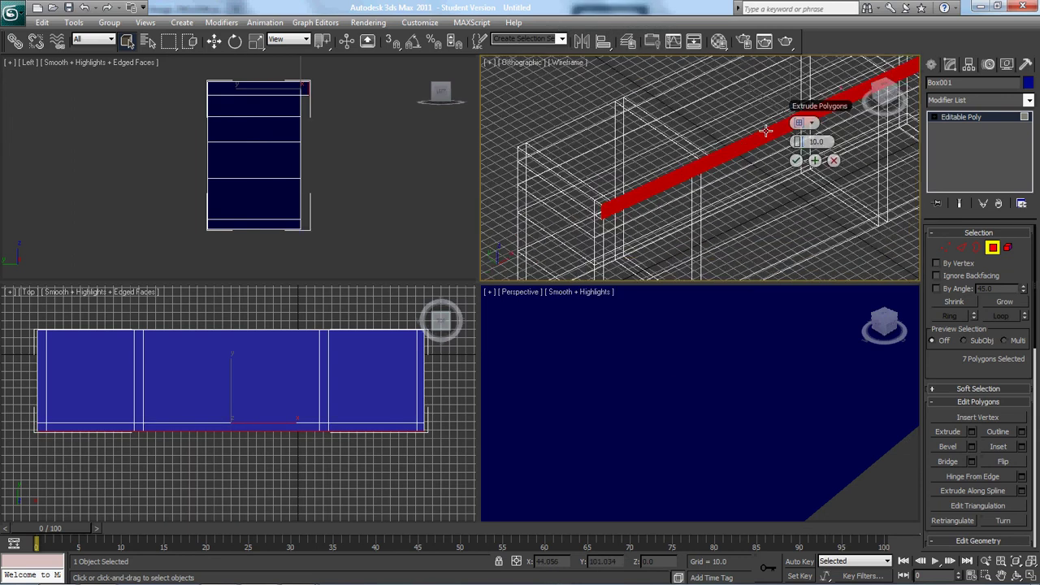
pyautogui.moveTo(802, 142); pyautogui.dragTo(798, 146)
pyautogui.click(796, 160)
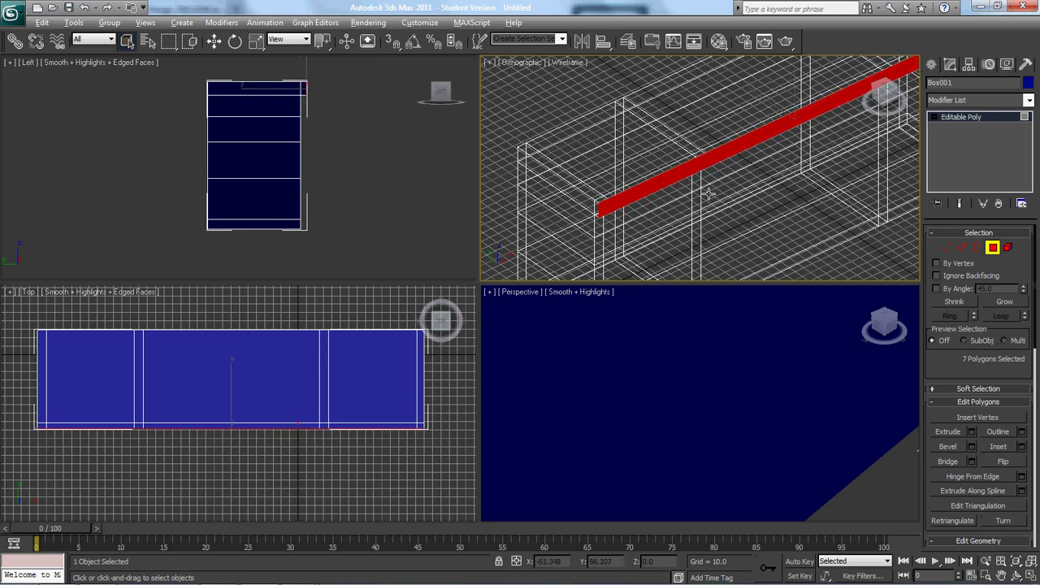
# - Check the drawer layout in the reference photo and raise the third vertex row from the top to Z about 150
pyautogui.keyDown('alt'); pyautogui.moveTo(711, 187); pyautogui.dragTo(655, 166, button='middle'); pyautogui.keyUp('alt')
pyautogui.moveTo(652, 211); pyautogui.dragTo(644, 187, button='middle')
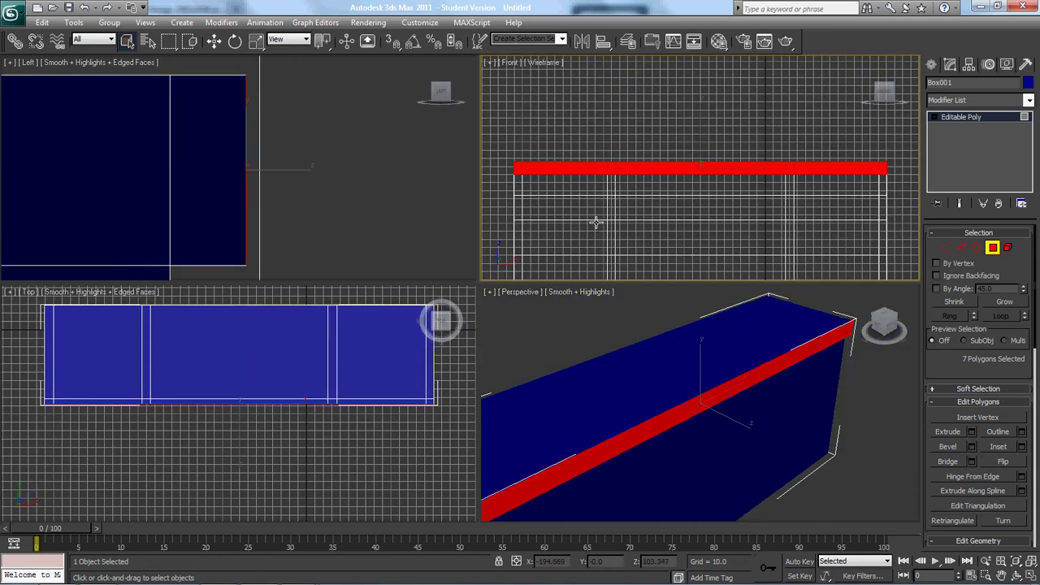
pyautogui.moveTo(596, 223); pyautogui.dragTo(634, 188, button='middle')
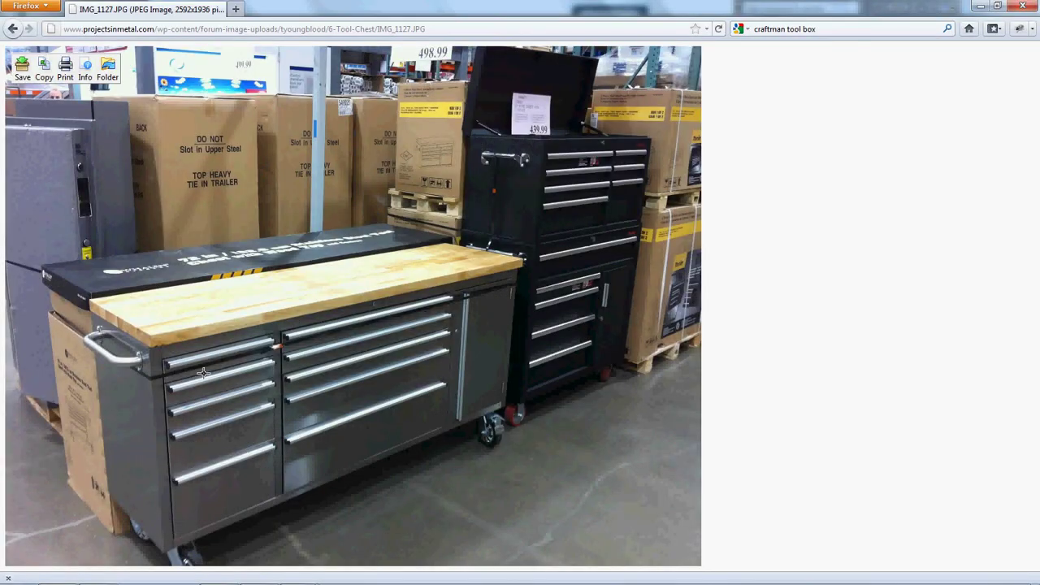
pyautogui.hotkey('alt', 'Tab')
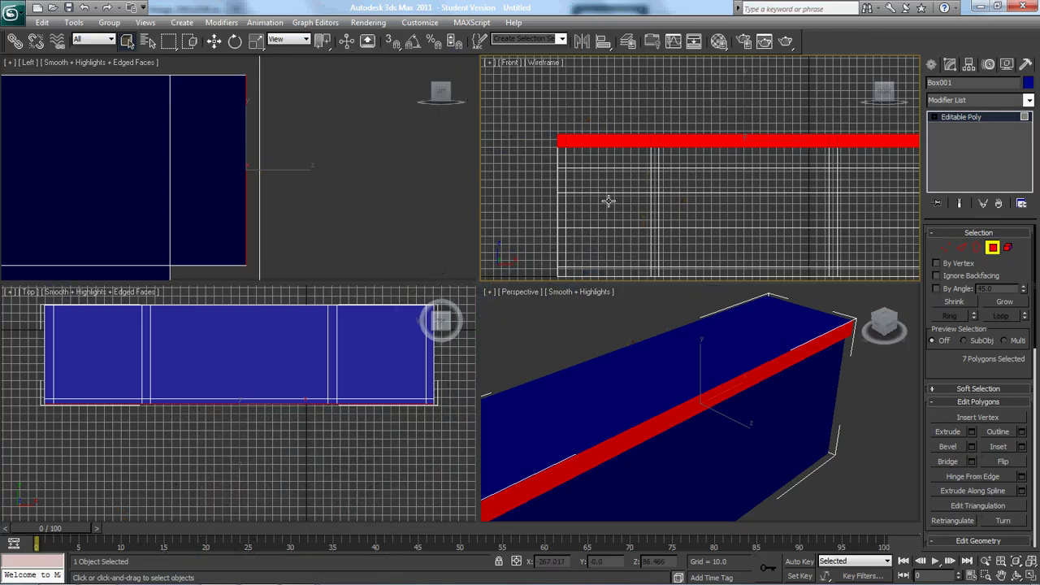
pyautogui.moveTo(625, 187); pyautogui.dragTo(547, 193, button='middle')
pyautogui.press('1')
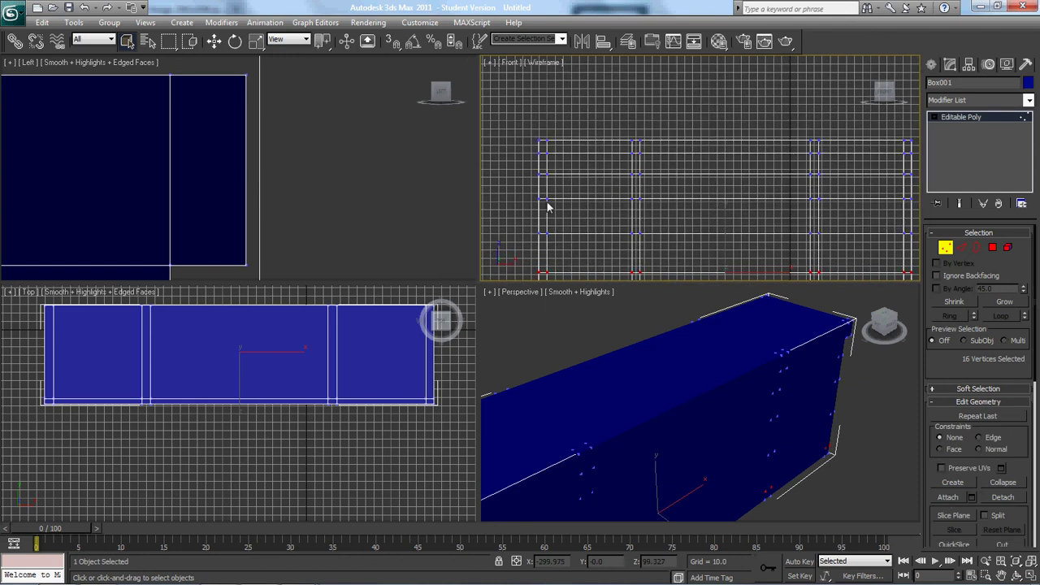
pyautogui.moveTo(521, 169); pyautogui.dragTo(896, 191)
pyautogui.press('w')
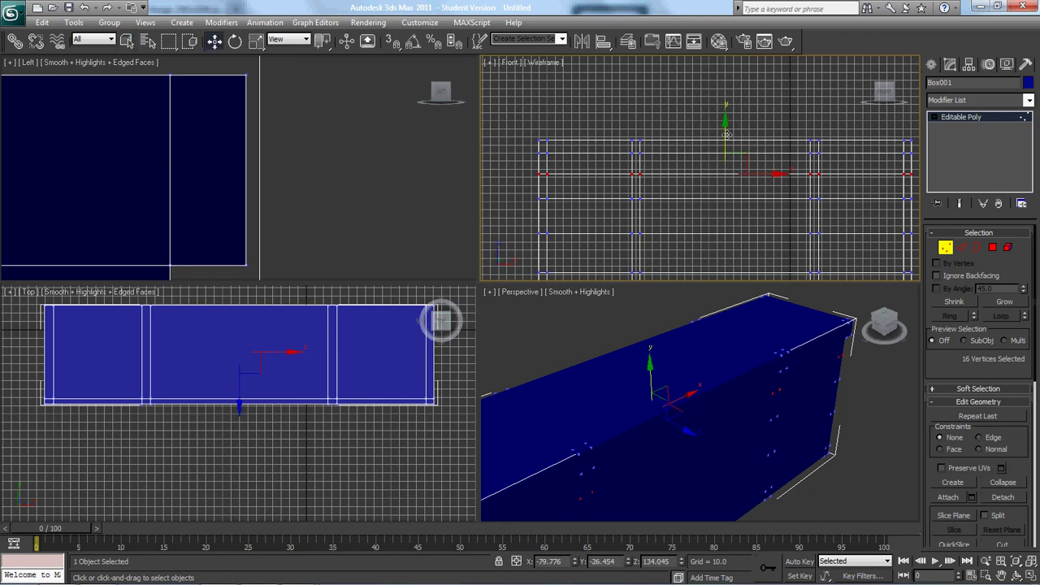
pyautogui.moveTo(725, 132); pyautogui.dragTo(725, 122)
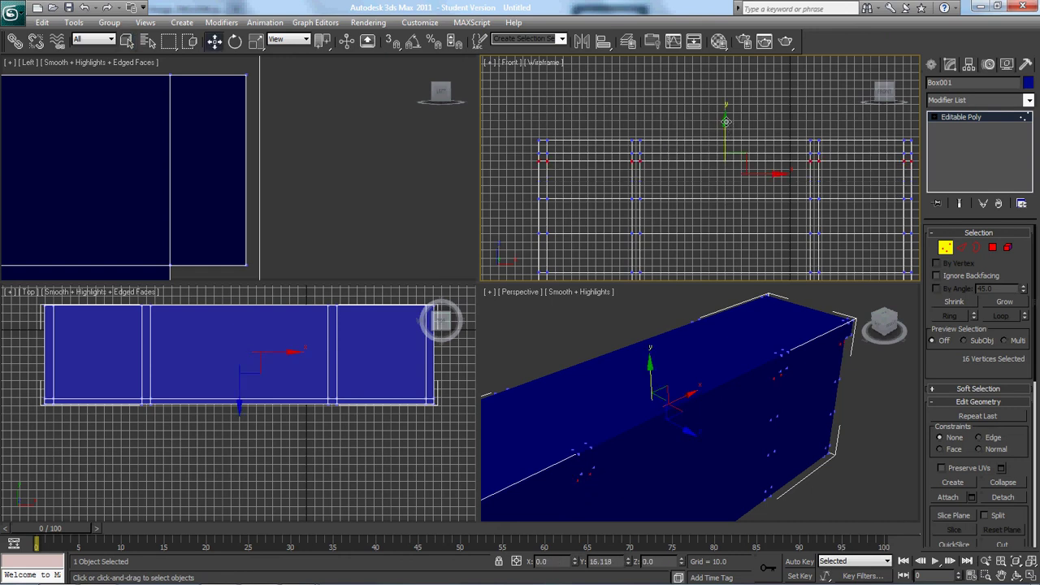
# - Following the reference photo, raise the fourth vertex row closer to the third and the fifth row to Z about 98
pyautogui.hotkey('alt', 'Tab')
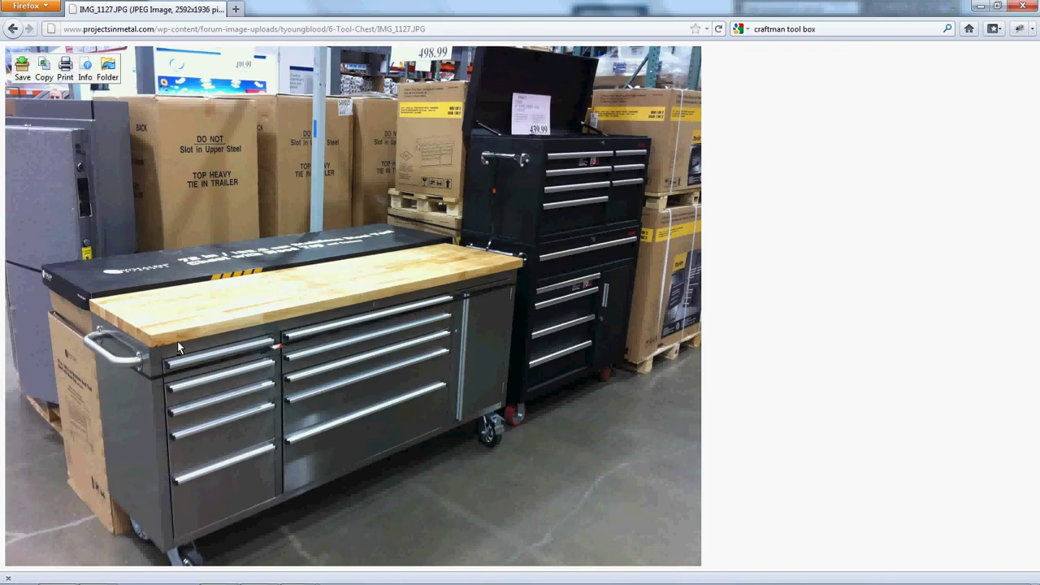
pyautogui.hotkey('alt', 'Tab')
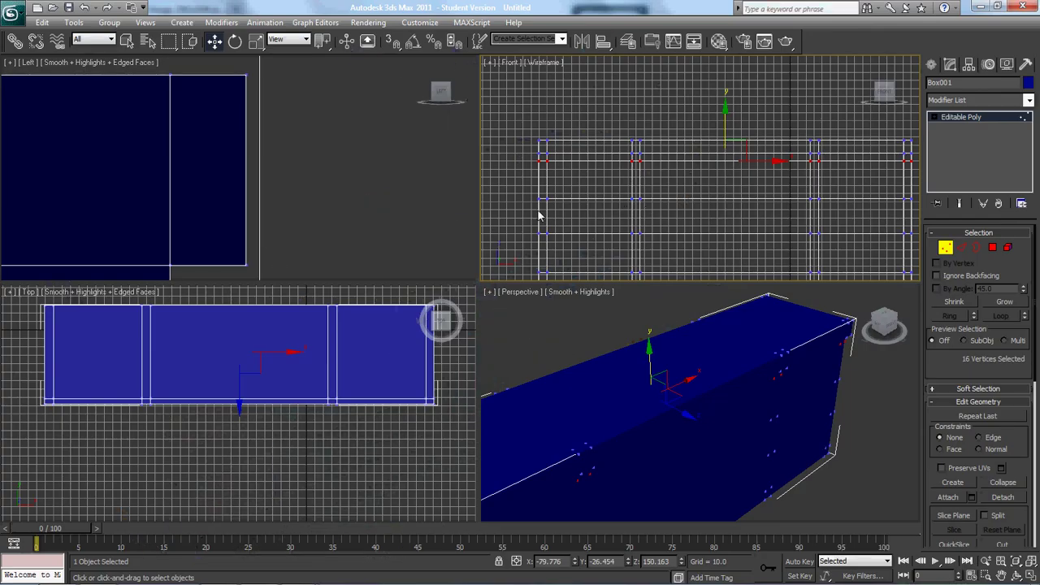
pyautogui.moveTo(524, 189); pyautogui.dragTo(901, 223)
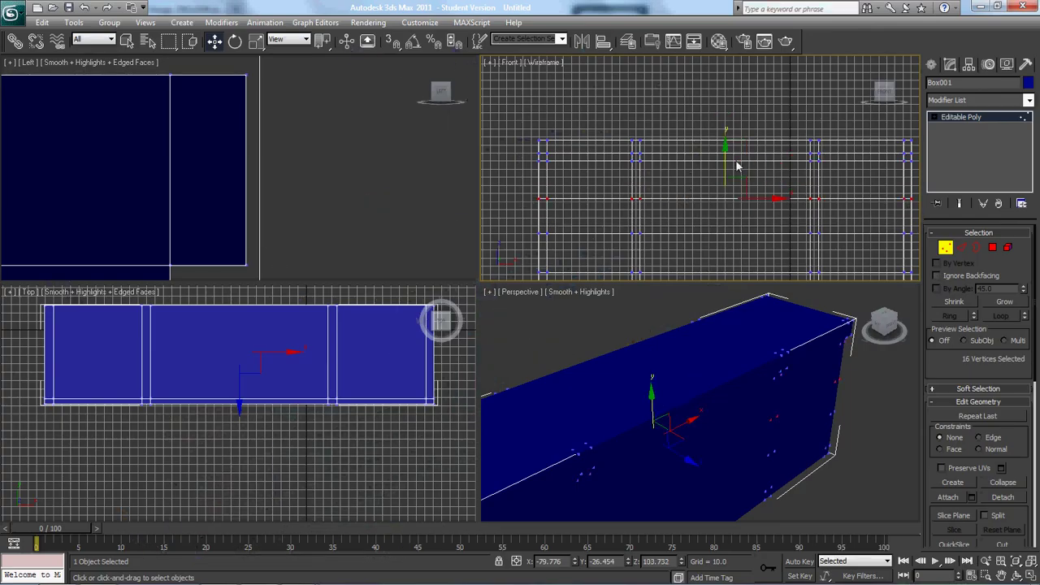
pyautogui.moveTo(726, 164); pyautogui.dragTo(725, 149)
pyautogui.moveTo(525, 217); pyautogui.dragTo(919, 242)
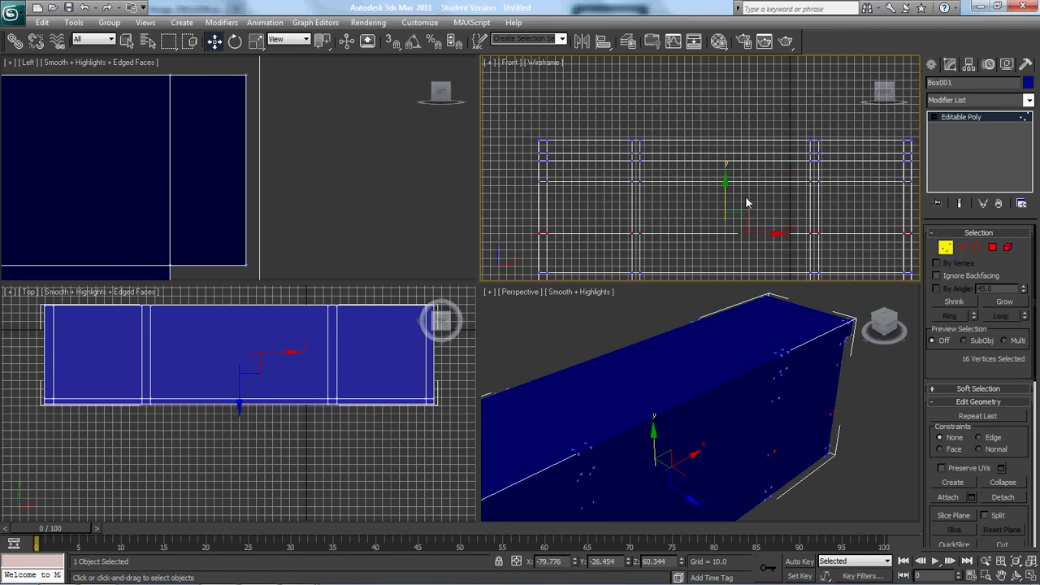
pyautogui.moveTo(726, 188); pyautogui.dragTo(725, 160)
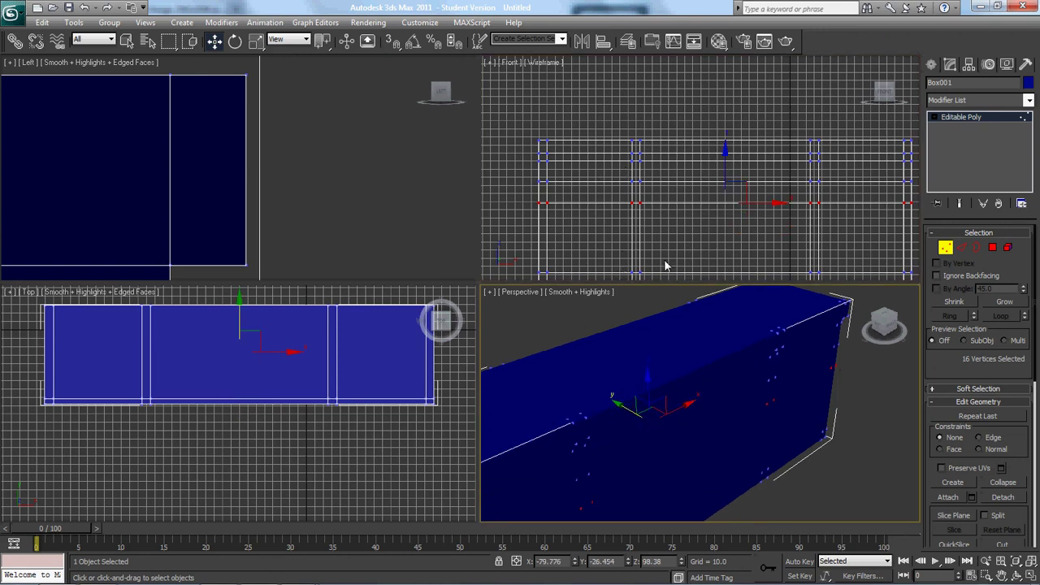
# - QuickSlice the box horizontally at Z about 62, between the fifth vertex row and the base strip
pyautogui.moveTo(662, 253); pyautogui.dragTo(661, 215, button='middle')
pyautogui.click(532, 213)
pyautogui.rightClick(530, 191)
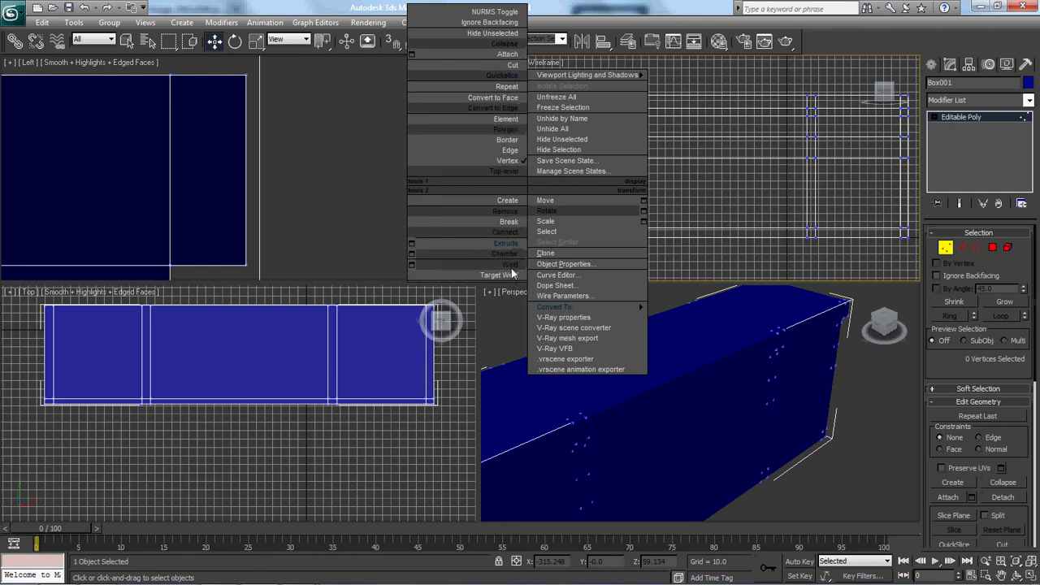
pyautogui.click(515, 76)
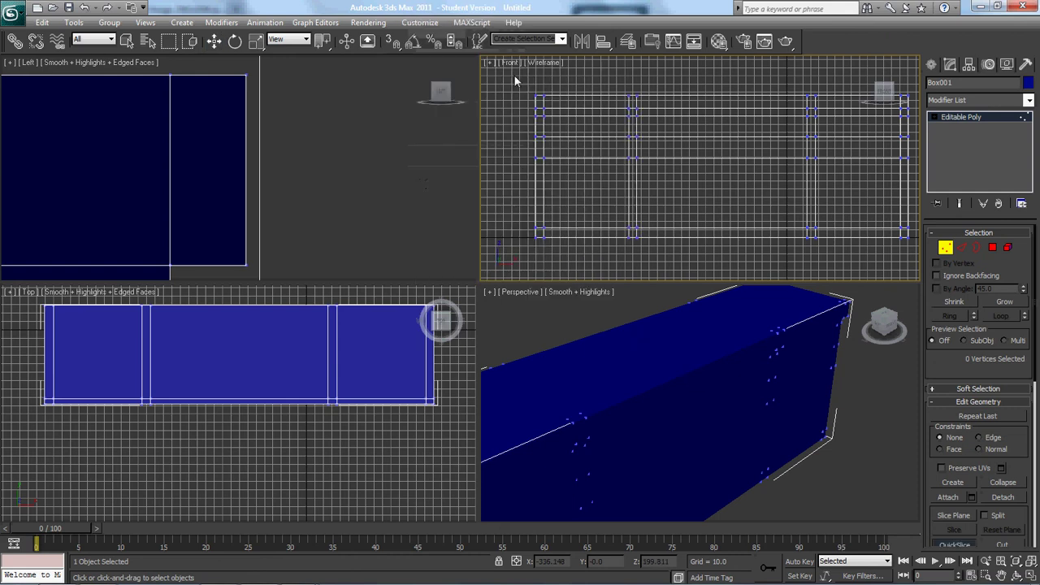
pyautogui.click(537, 190)
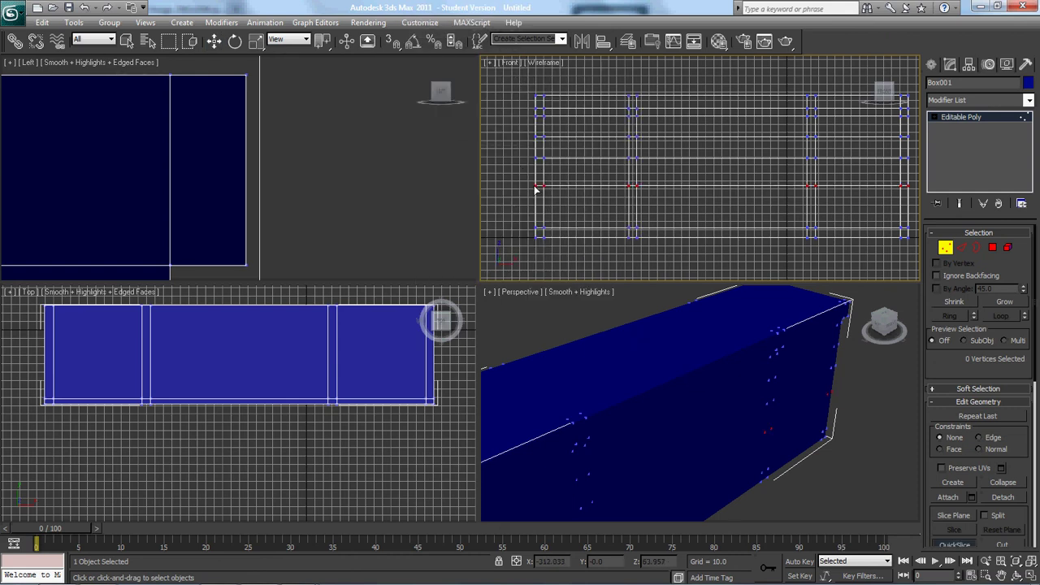
pyautogui.click(535, 189)
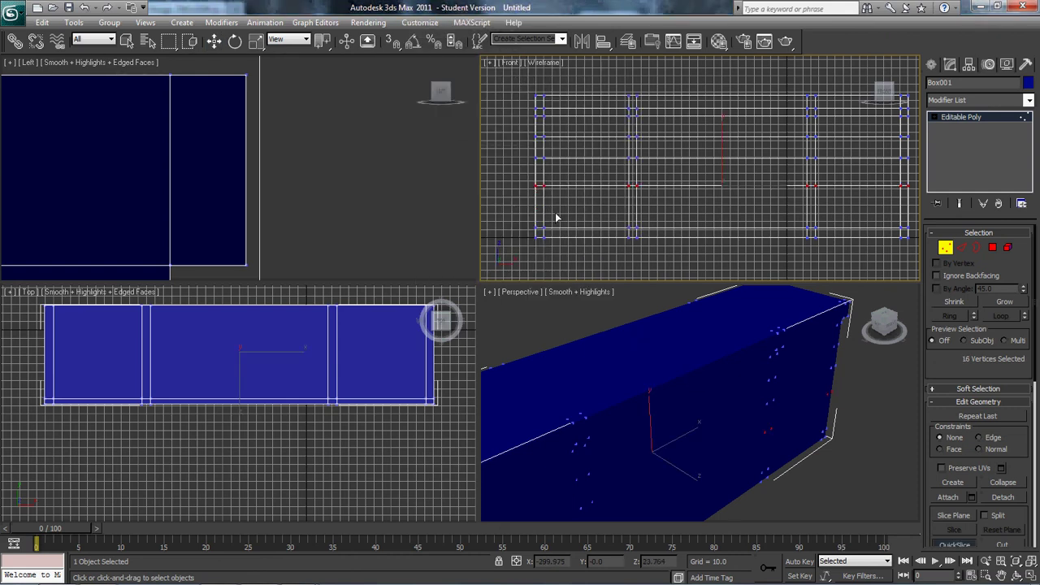
pyautogui.rightClick(581, 210)
pyautogui.click(531, 147)
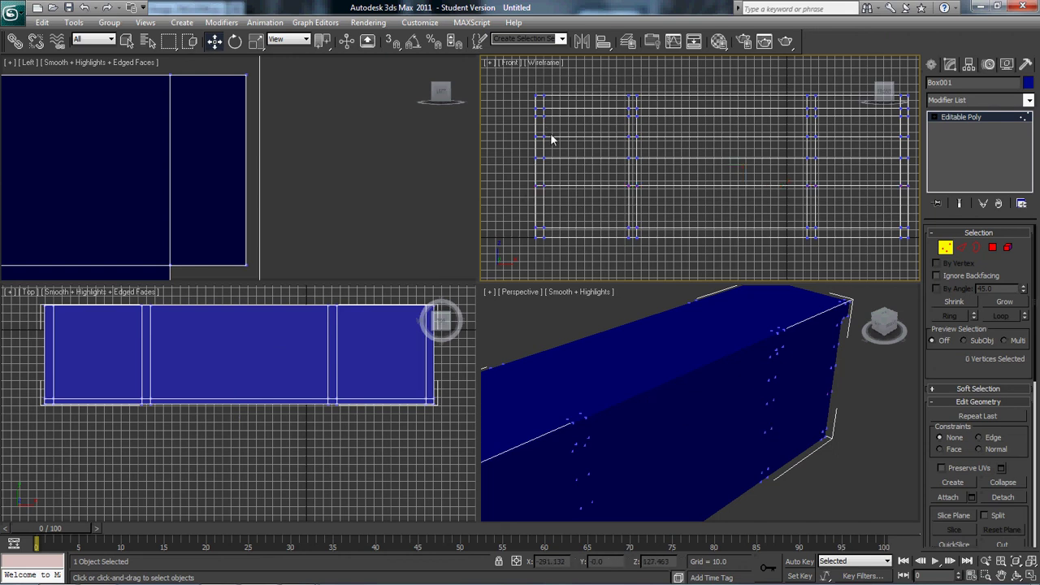
# - Clone the leftmost column's first drawer polygon as an element, pulled out in front of the box to Y about -127
pyautogui.press('4')
pyautogui.click(576, 127)
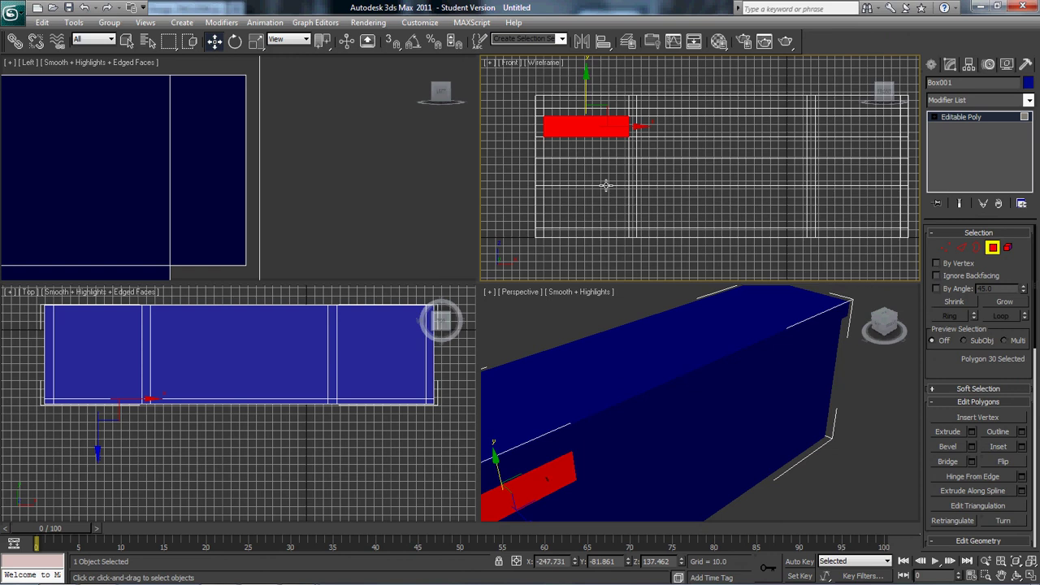
pyautogui.keyDown('alt'); pyautogui.moveTo(578, 453); pyautogui.dragTo(626, 423, button='middle'); pyautogui.keyUp('alt')
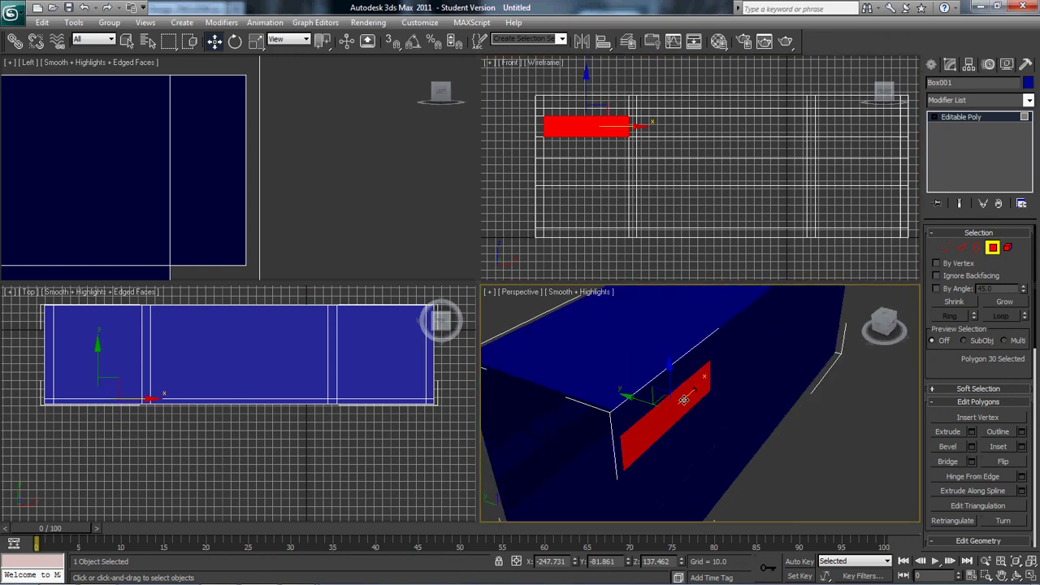
pyautogui.keyDown('shift'); pyautogui.moveTo(644, 404); pyautogui.dragTo(705, 425); pyautogui.keyUp('shift')
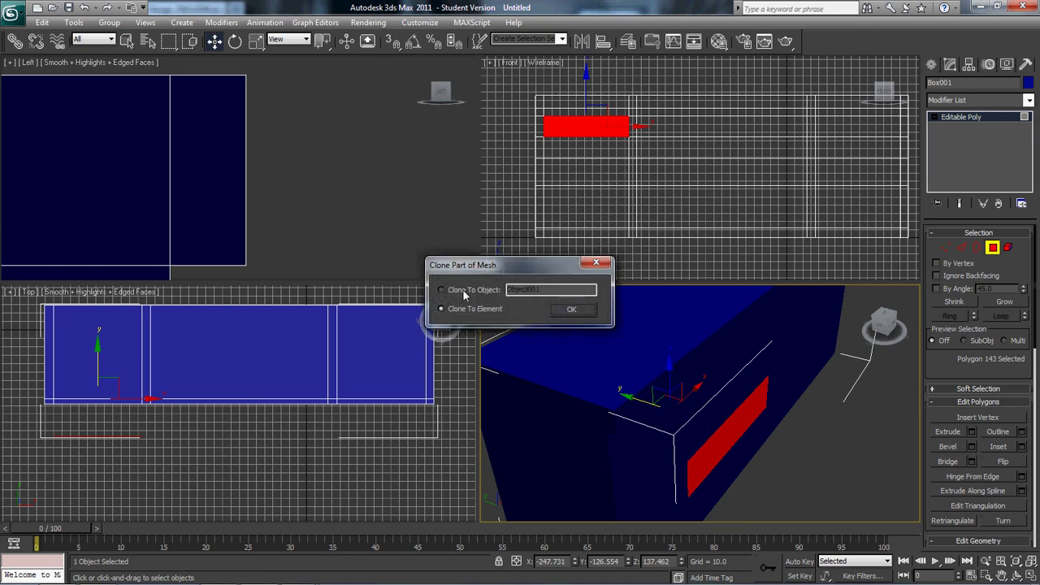
pyautogui.click(572, 310)
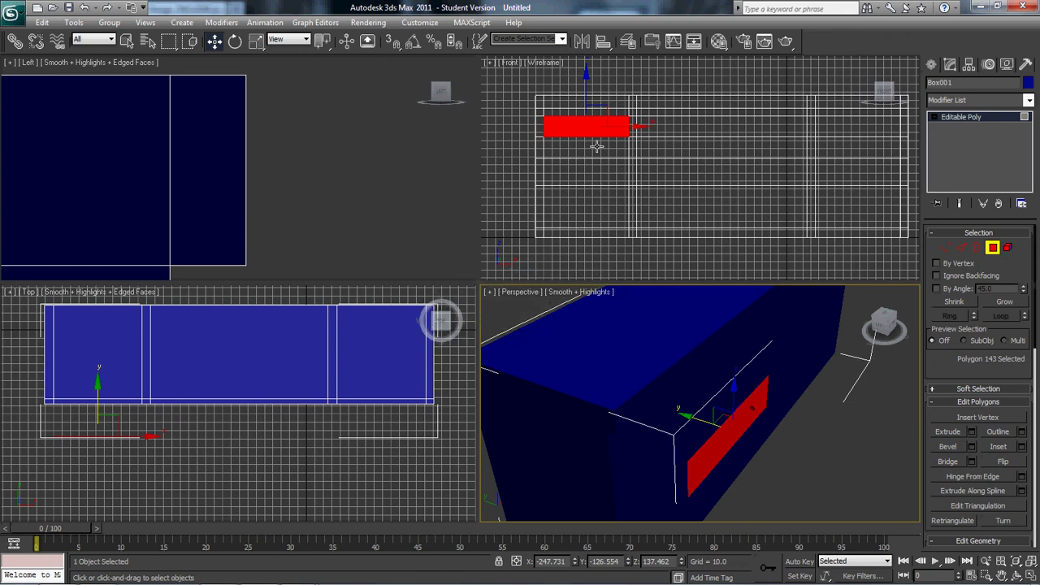
# - Delete the original drawer polygon from the box's front face behind the cloned panel
pyautogui.click(560, 130)
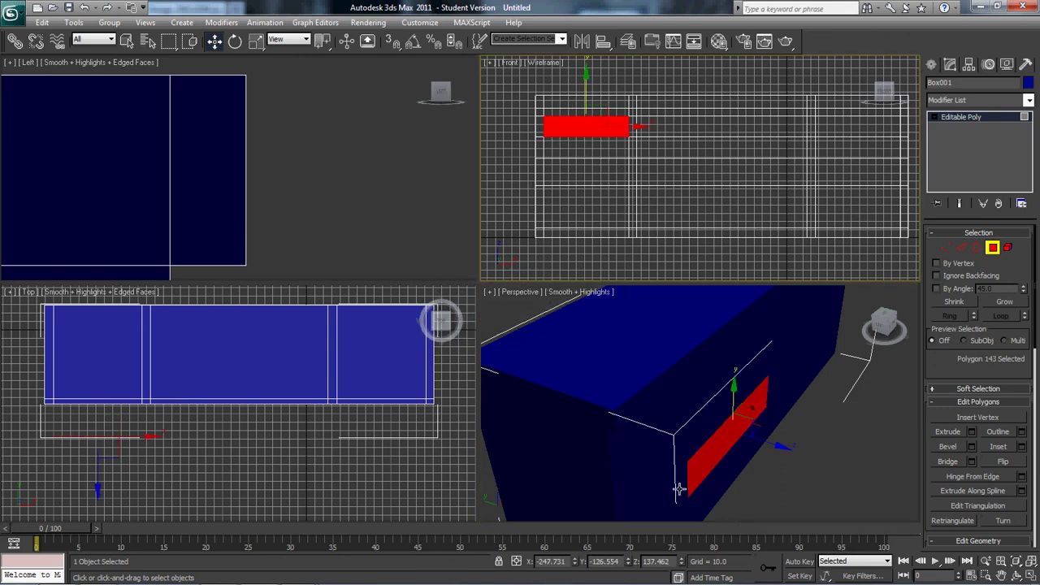
pyautogui.click(641, 436)
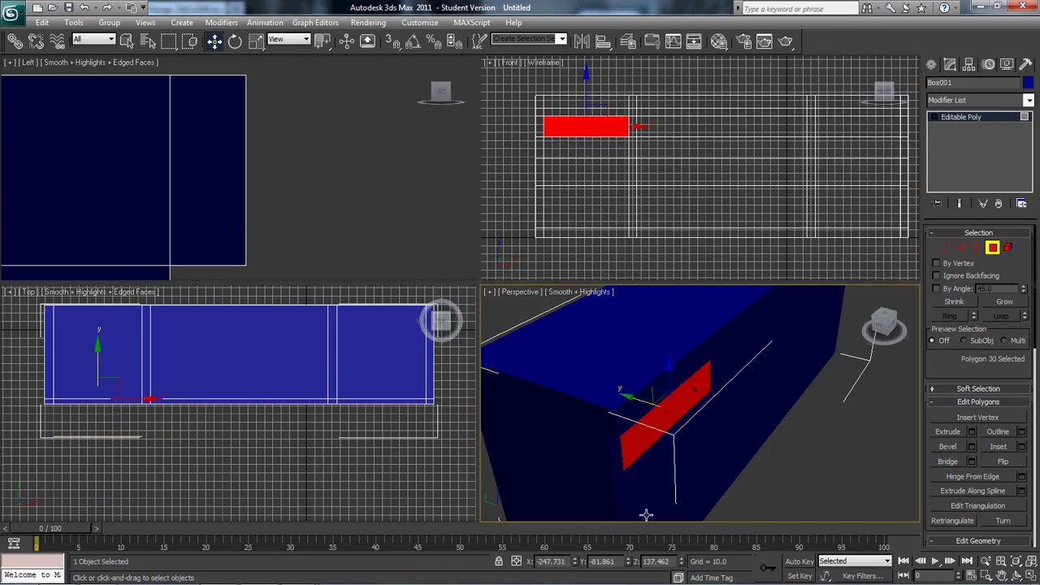
pyautogui.press('Delete')
# - Select the cloned drawer panel and display edged faces in the Perspective view
pyautogui.keyDown('alt'); pyautogui.moveTo(765, 443); pyautogui.dragTo(672, 435, button='middle'); pyautogui.keyUp('alt')
pyautogui.click(673, 433)
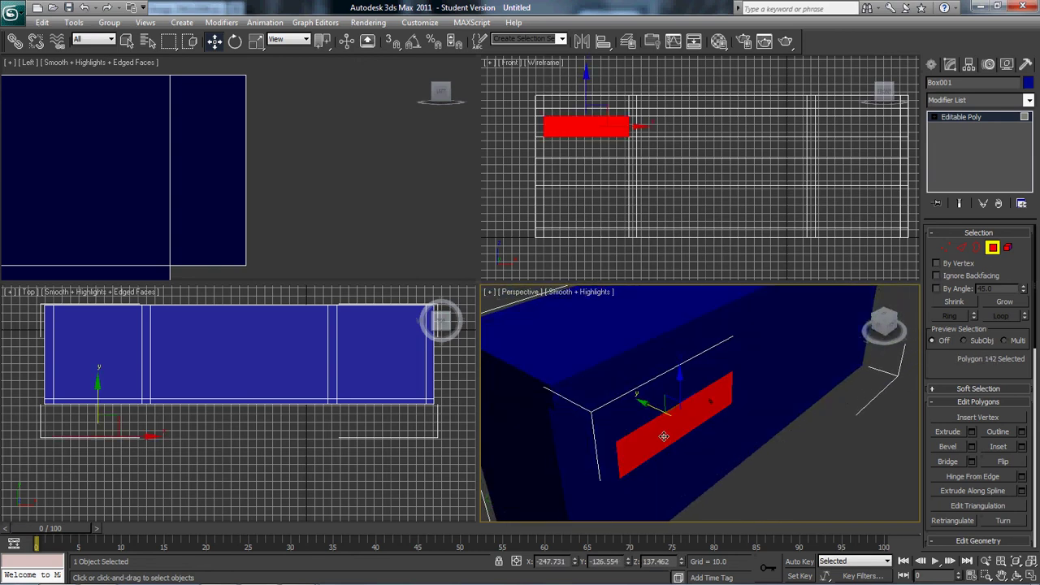
pyautogui.press('F4')
pyautogui.keyDown('alt'); pyautogui.moveTo(672, 479); pyautogui.dragTo(513, 462, button='middle'); pyautogui.keyUp('alt')
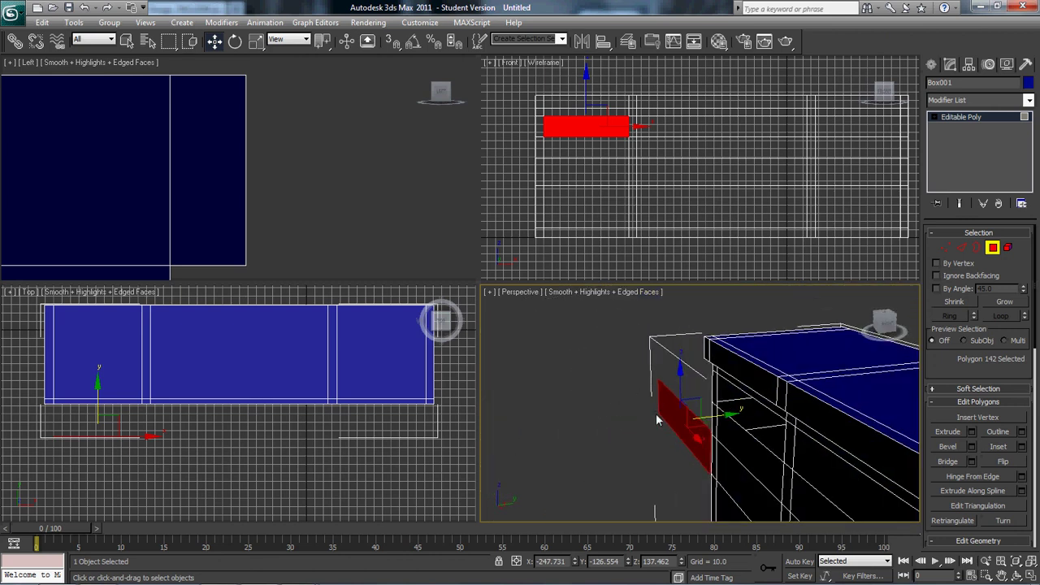
# - Extrude the drawer panel's open border back toward the box to Y about -125, giving the panel thin side faces
pyautogui.press('2')
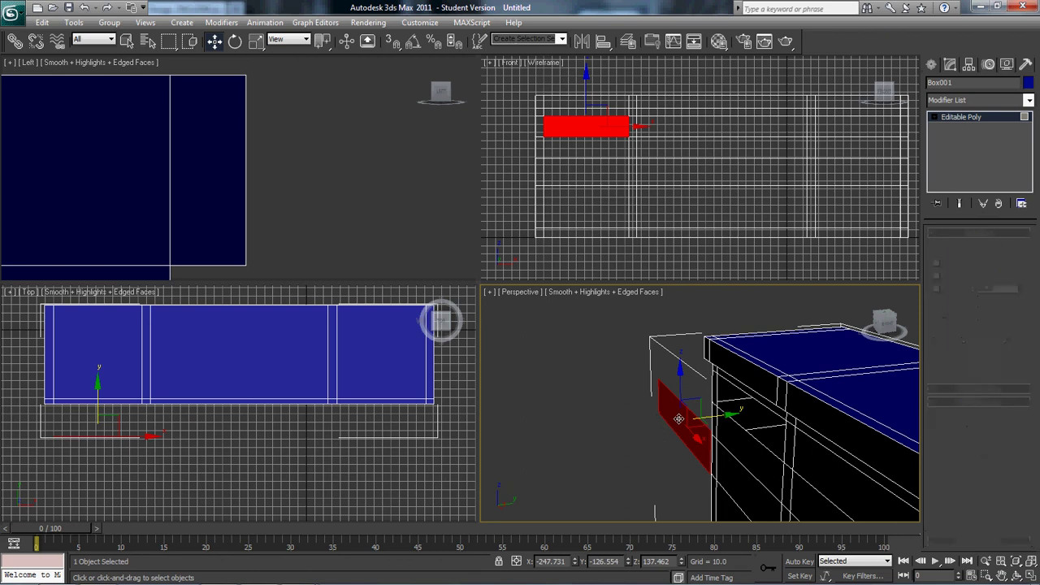
pyautogui.click(692, 412)
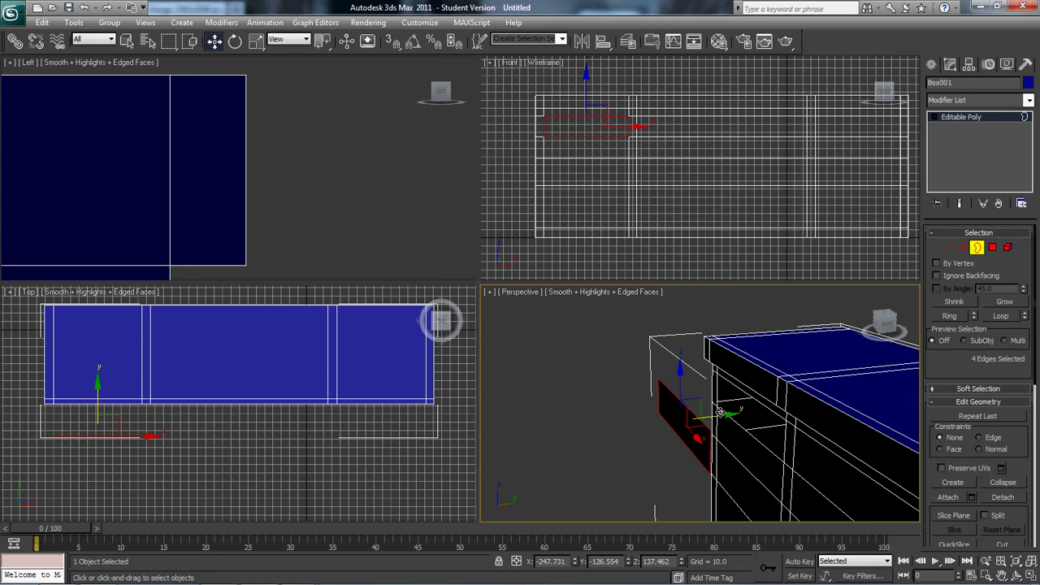
pyautogui.click(721, 411)
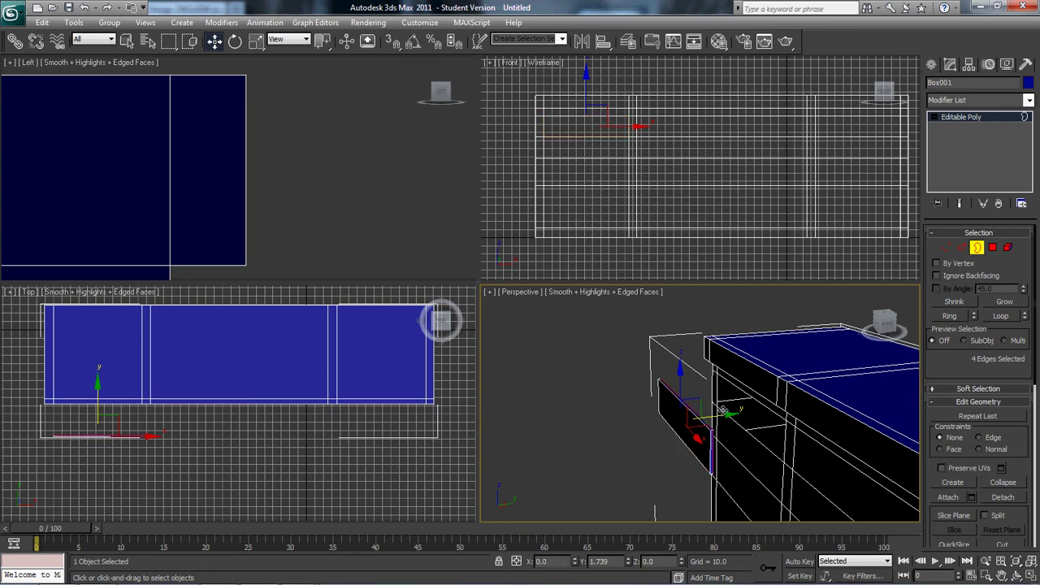
pyautogui.moveTo(723, 411); pyautogui.dragTo(721, 412)
pyautogui.scroll(5, 689, 429)
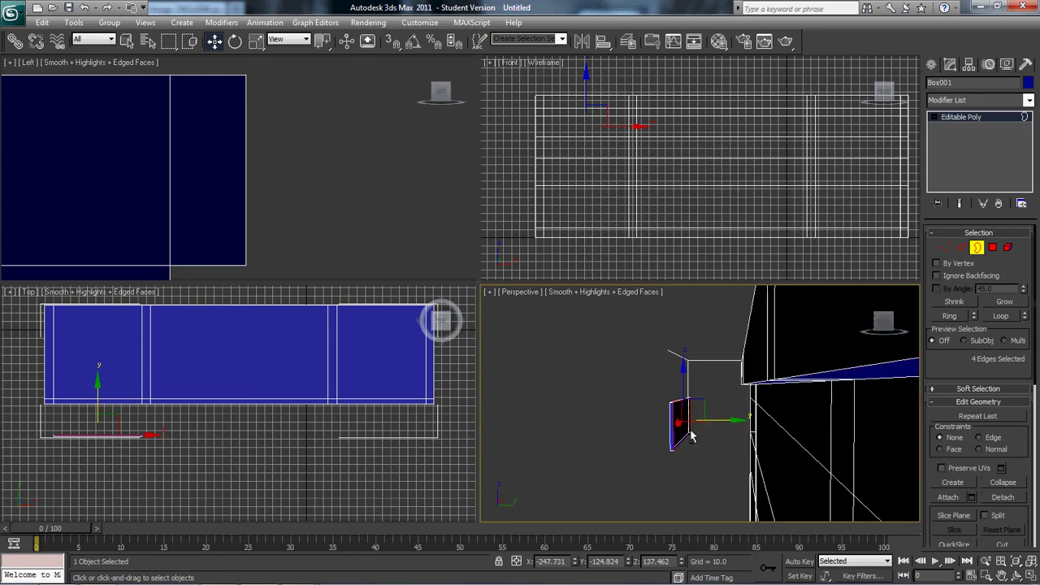
# - Cap the open back border of the leftmost column's first drawer panel
pyautogui.scroll(-3, 689, 429)
pyautogui.keyDown('alt'); pyautogui.moveTo(706, 427); pyautogui.dragTo(674, 455, button='middle'); pyautogui.keyUp('alt')
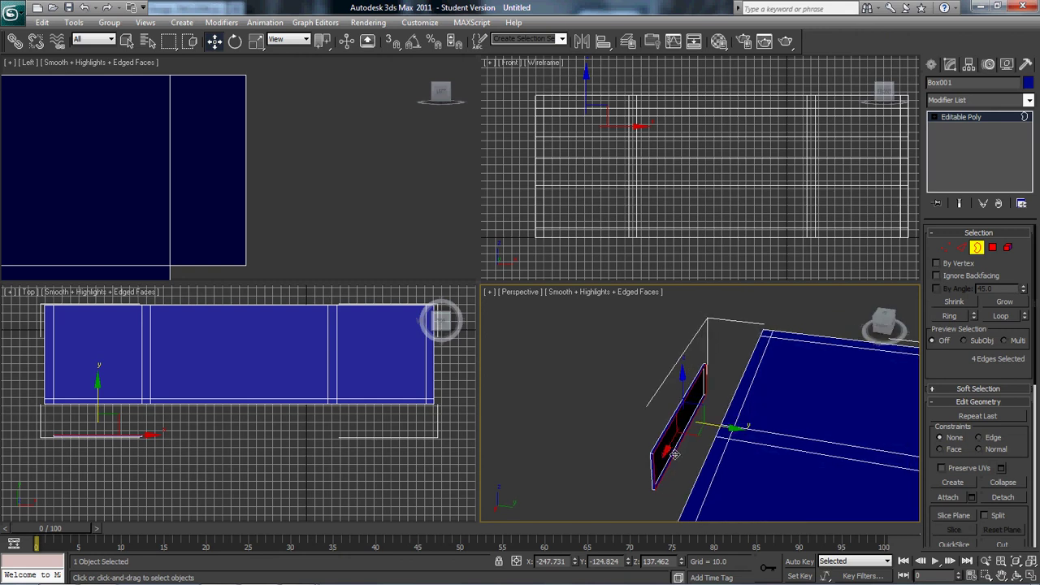
pyautogui.rightClick(669, 396)
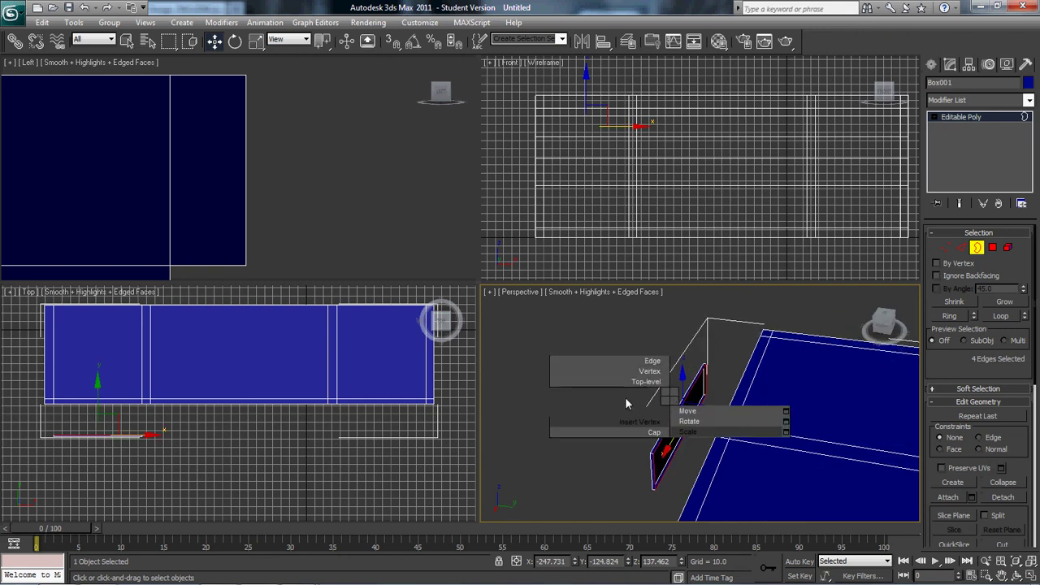
pyautogui.click(631, 432)
# - Move the whole drawer panel element back into its opening at Y about -82 and compare it with the reference photo
pyautogui.keyDown('alt'); pyautogui.moveTo(671, 463); pyautogui.dragTo(987, 277, button='middle'); pyautogui.keyUp('alt')
pyautogui.keyDown('ctrl'); pyautogui.click(1008, 247); pyautogui.keyUp('ctrl')
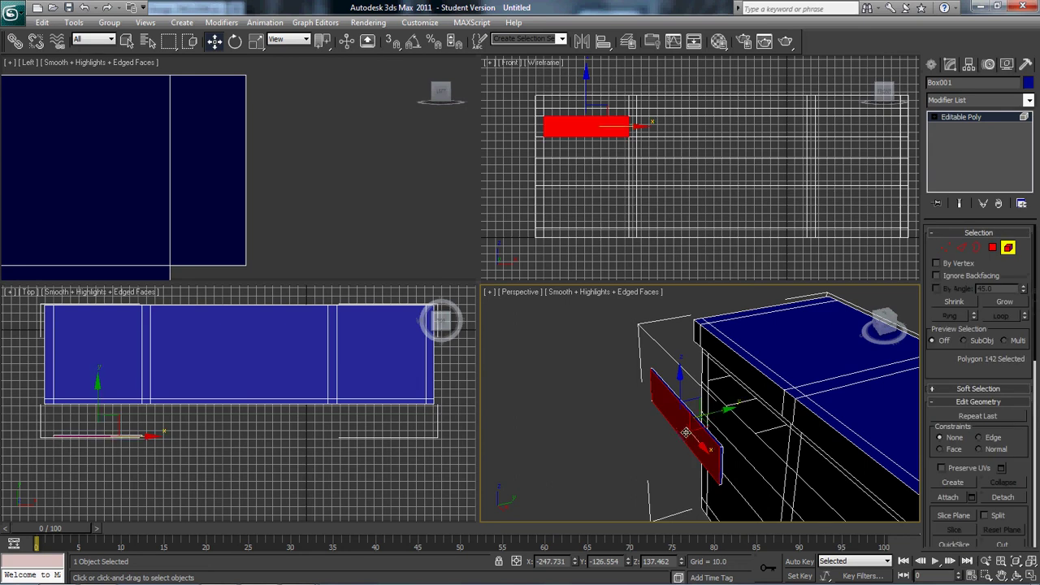
pyautogui.moveTo(733, 408); pyautogui.dragTo(790, 393)
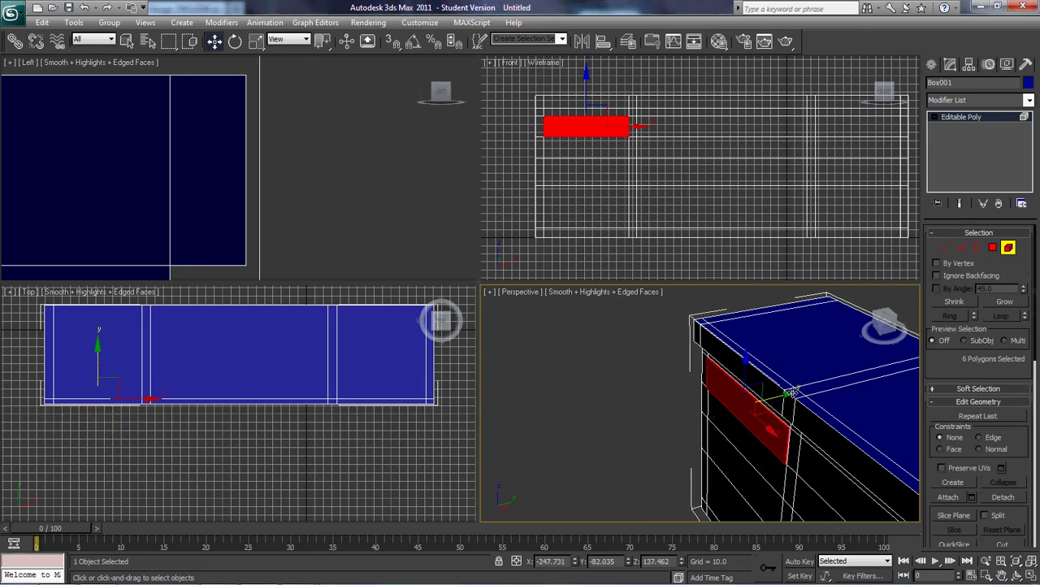
pyautogui.keyDown('alt'); pyautogui.moveTo(693, 443); pyautogui.dragTo(656, 400, button='middle'); pyautogui.keyUp('alt')
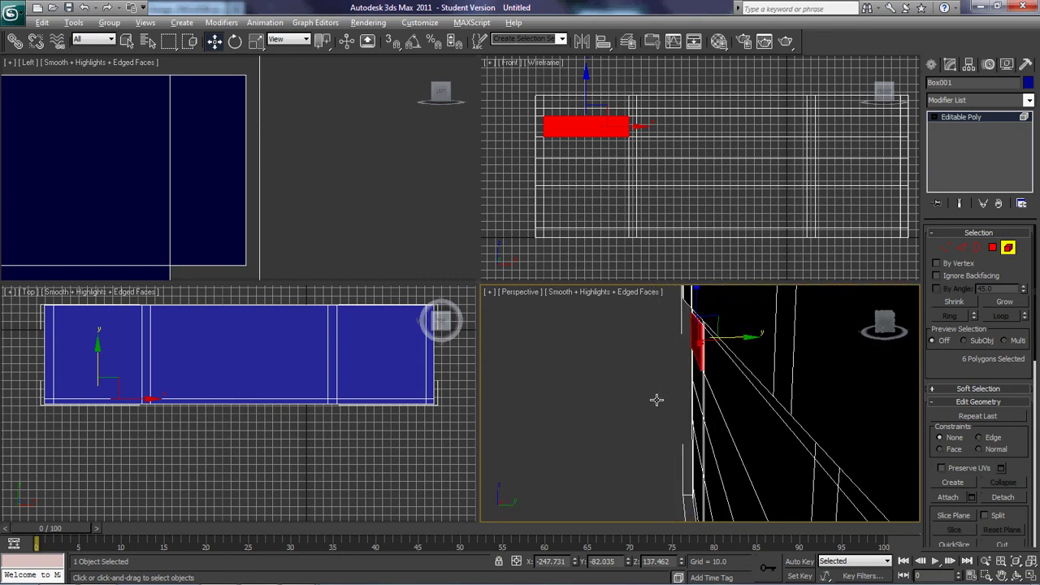
pyautogui.hotkey('alt', 'Tab')
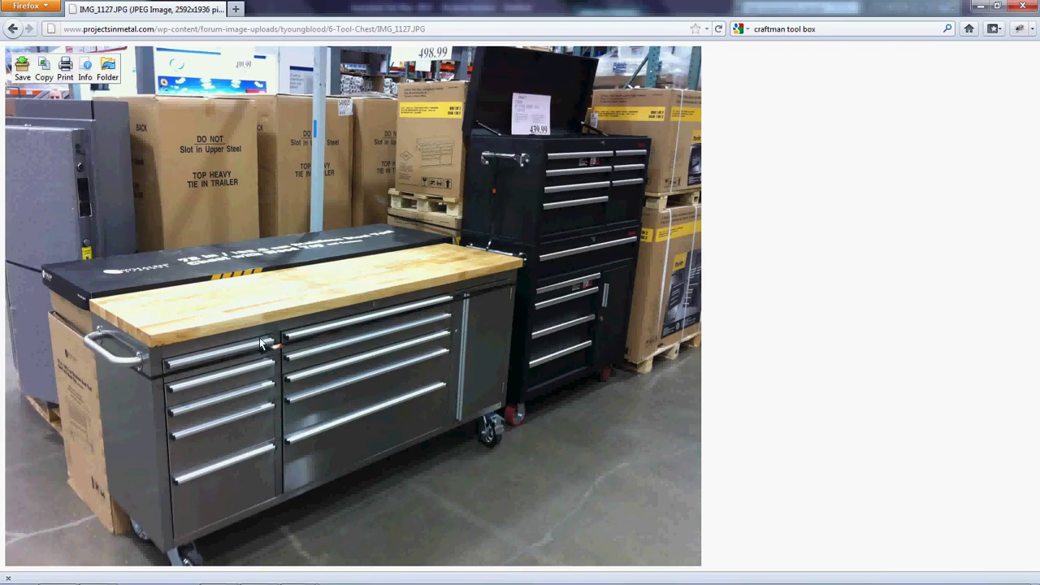
pyautogui.hotkey('alt', 'Tab')
# - Delete the second drawer polygon from the leftmost column of the box's front face
pyautogui.keyDown('alt'); pyautogui.moveTo(634, 418); pyautogui.dragTo(681, 404, button='middle'); pyautogui.keyUp('alt')
pyautogui.hotkey('ctrl', 'i')
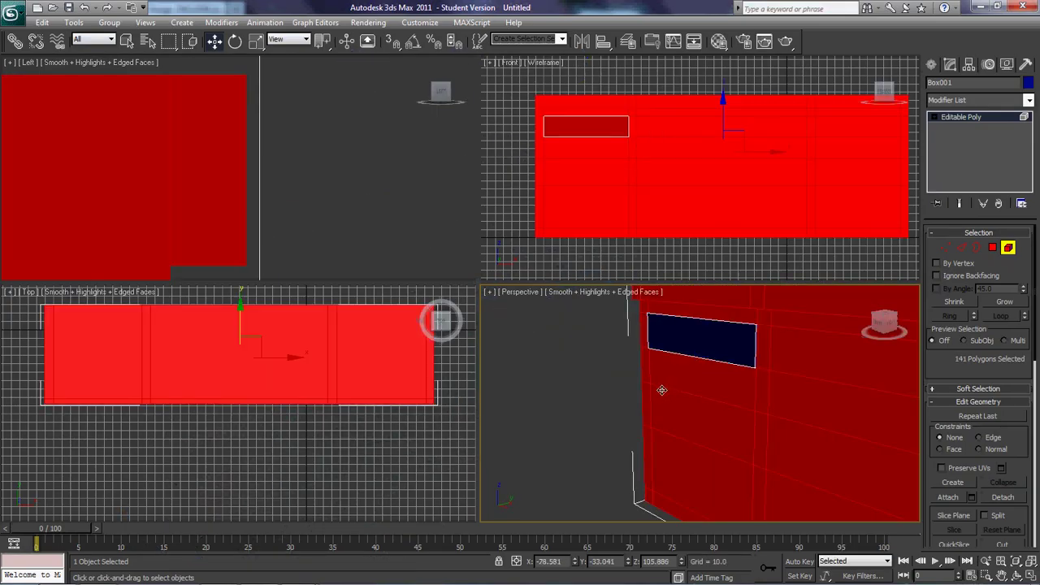
pyautogui.press('4')
pyautogui.click(521, 389)
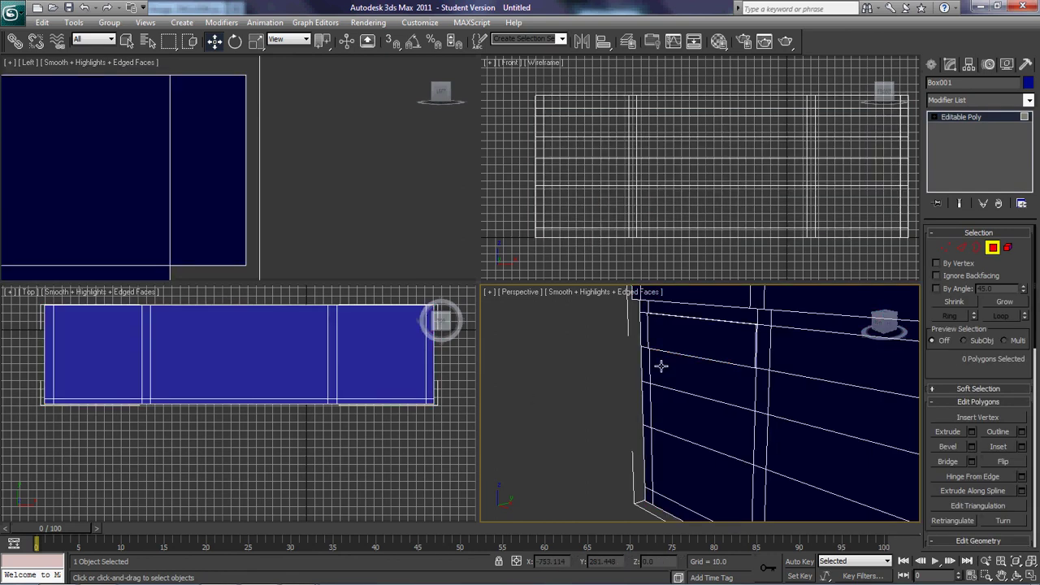
pyautogui.click(655, 369)
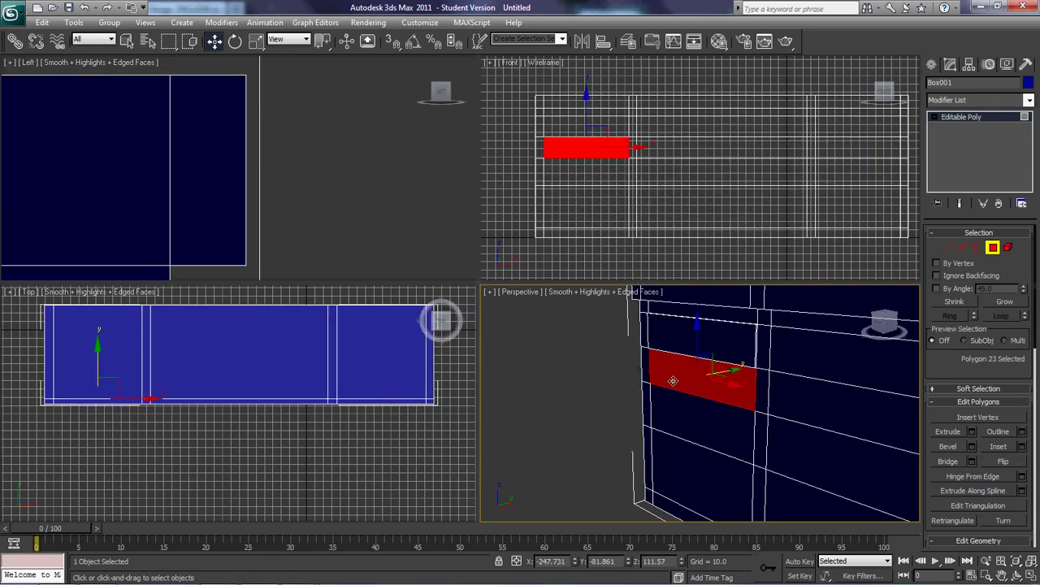
pyautogui.press('Delete')
# - Clone the first drawer's front polygon down into the second opening as an element, at Z about 111
pyautogui.click(696, 415)
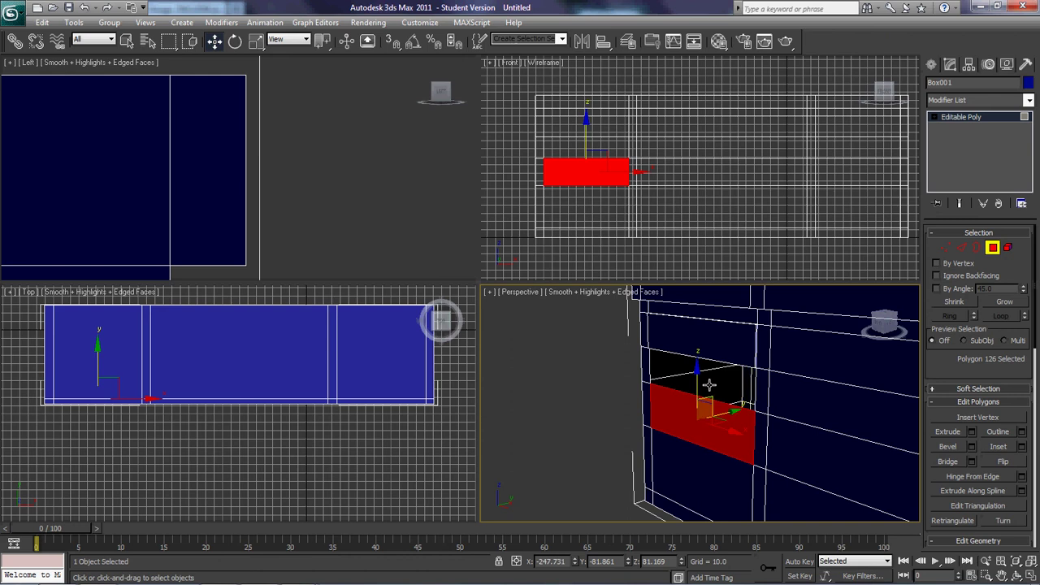
pyautogui.click(714, 346)
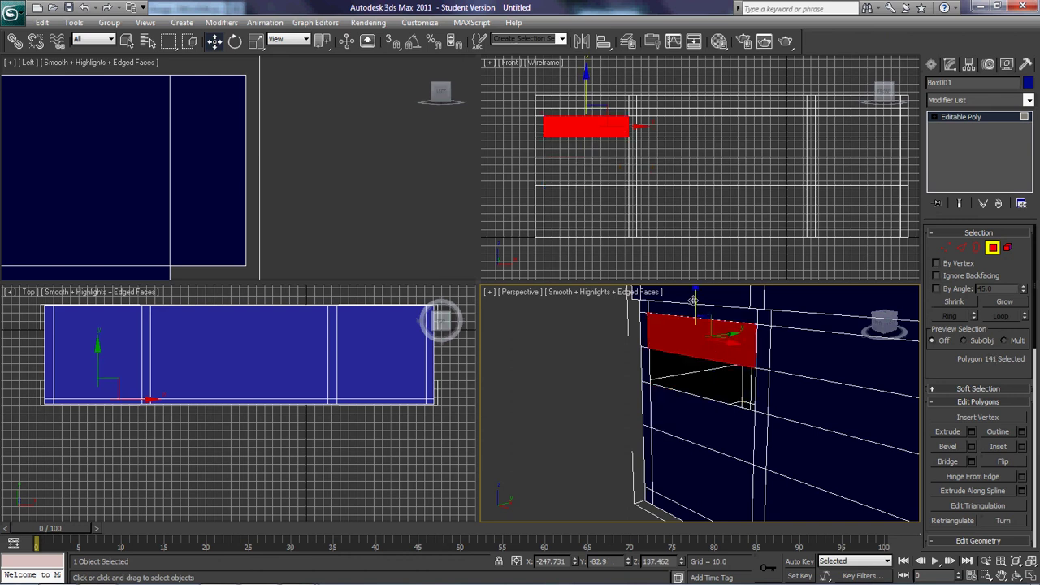
pyautogui.moveTo(693, 300); pyautogui.dragTo(693, 342)
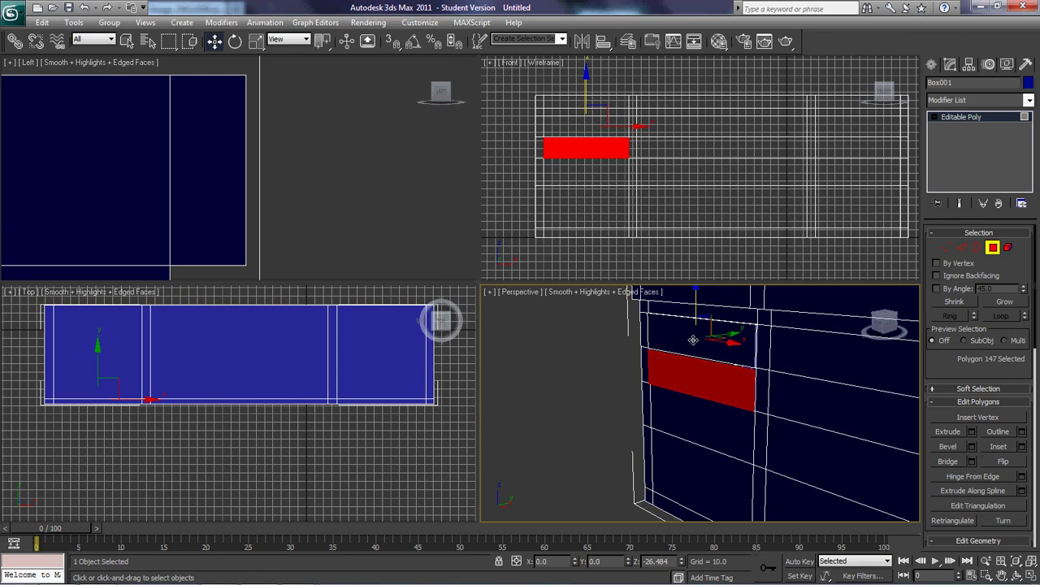
pyautogui.keyDown('shift'); pyautogui.moveTo(693, 339); pyautogui.dragTo(693, 341); pyautogui.keyUp('shift')
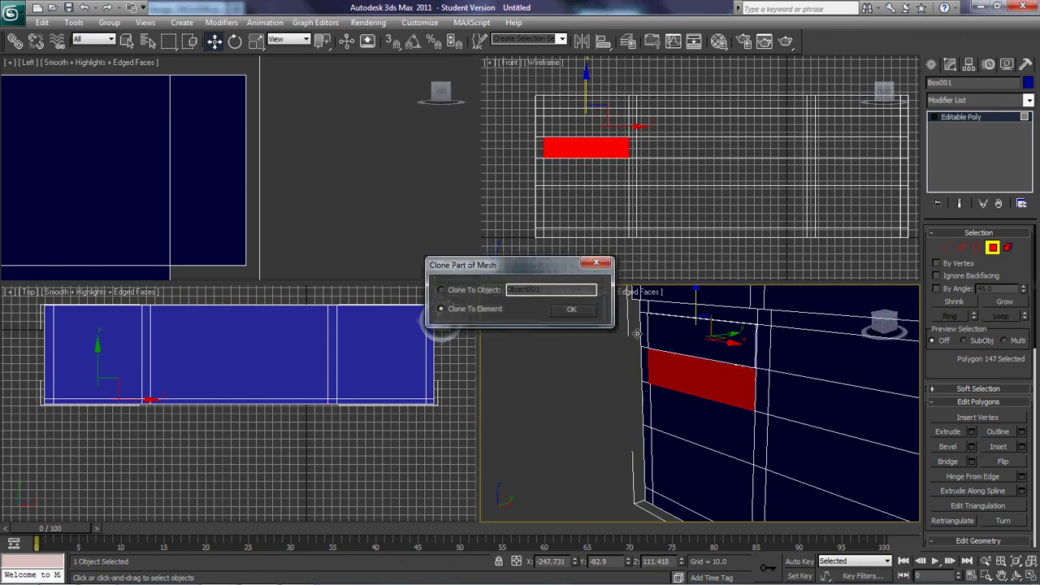
pyautogui.click(561, 310)
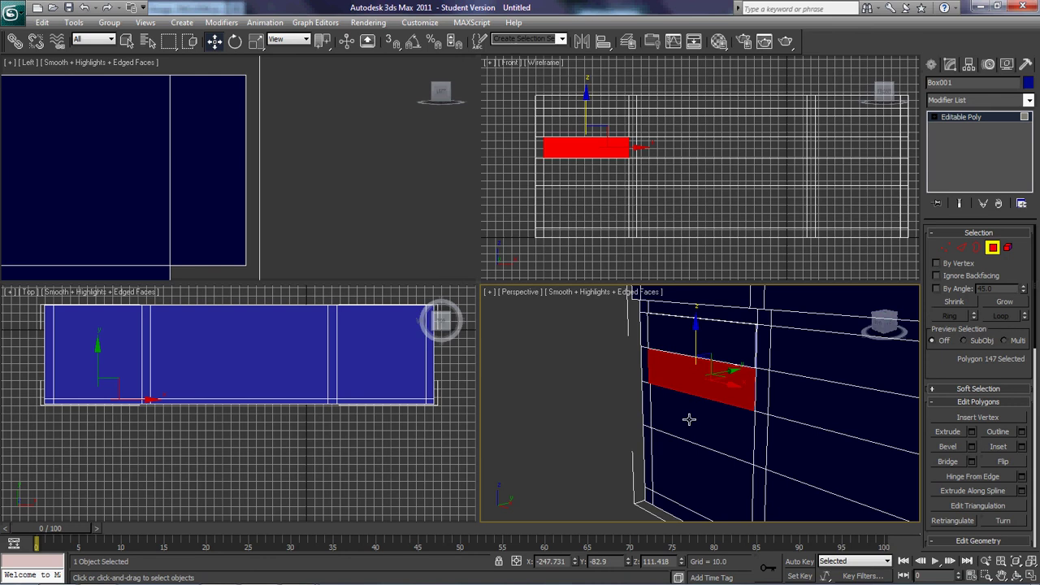
# - Delete the leftmost column's third drawer polygon and clone the second drawer front down over the opening as an element, at Z about 78
pyautogui.click(688, 419)
pyautogui.keyDown('alt'); pyautogui.moveTo(735, 424); pyautogui.dragTo(709, 423, button='middle'); pyautogui.keyUp('alt')
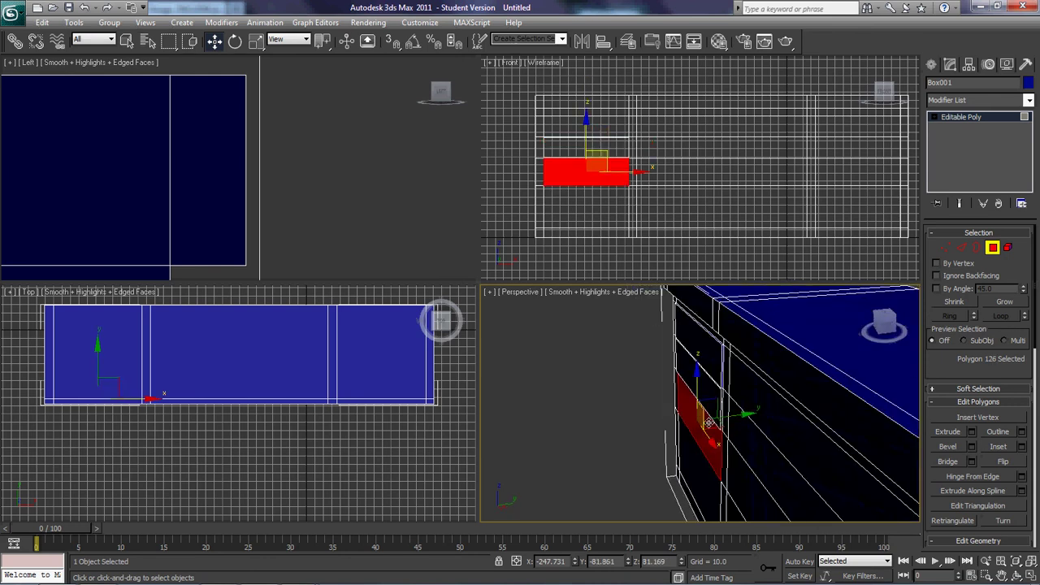
pyautogui.press('Delete')
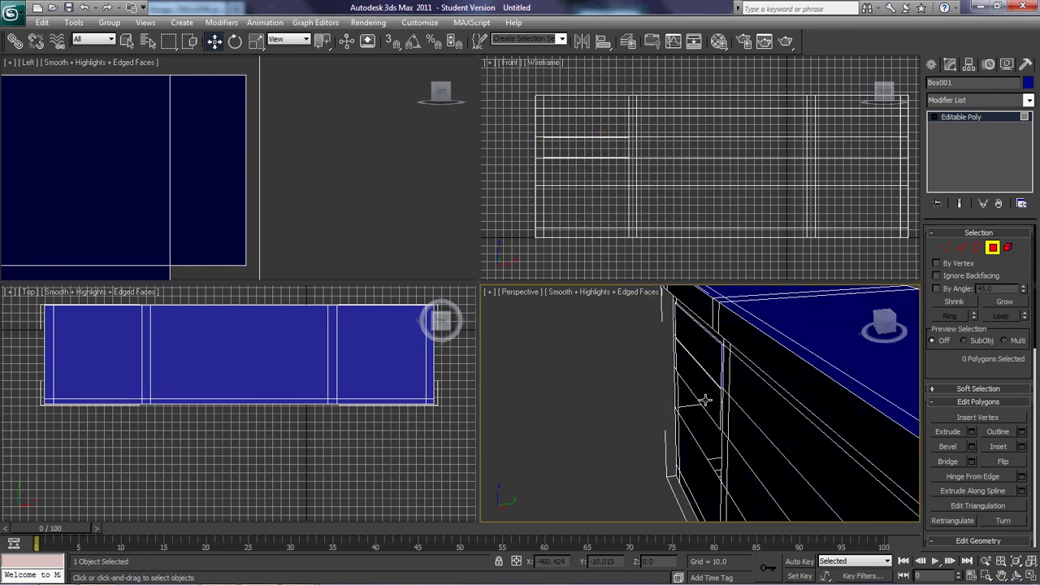
pyautogui.click(704, 400)
pyautogui.moveTo(699, 325); pyautogui.dragTo(701, 378)
pyautogui.click(575, 309)
# - Fit the third drawer front to its opening by raising its top vertices and aligning its bottom vertices at Z about 64
pyautogui.scroll(4, 640, 211)
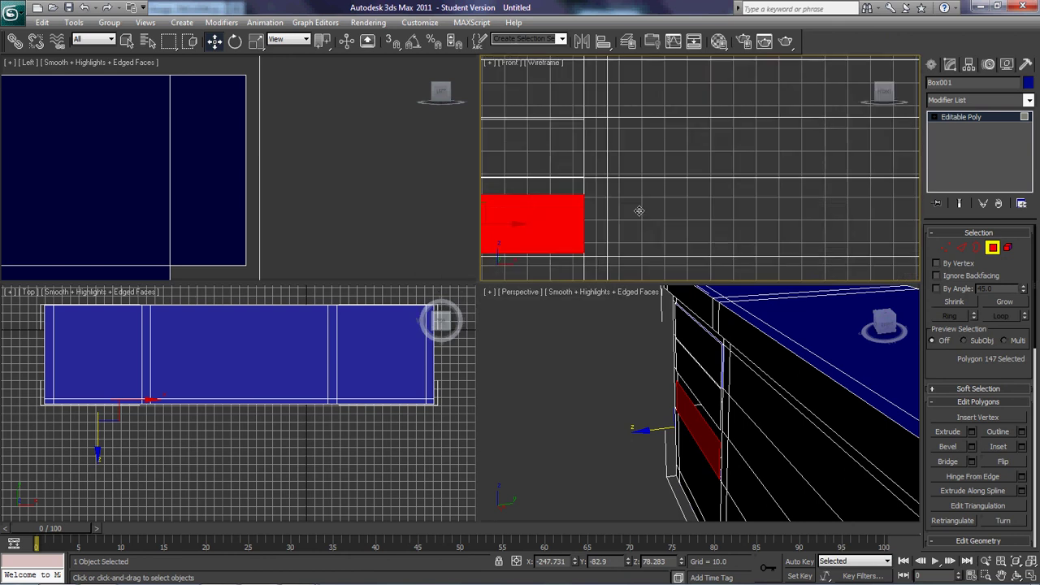
pyautogui.scroll(4, 639, 211)
pyautogui.press('1')
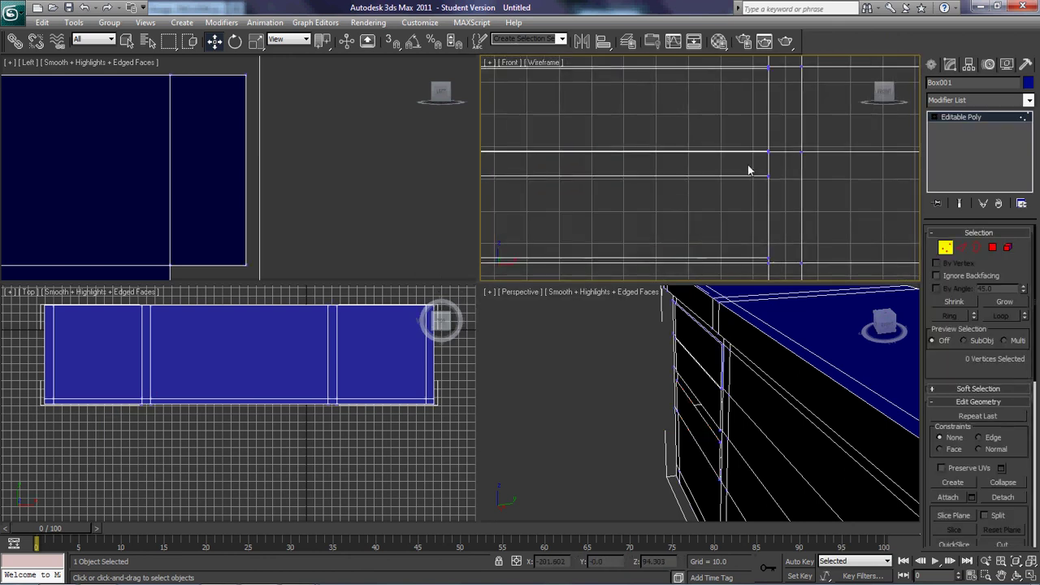
pyautogui.moveTo(747, 165); pyautogui.dragTo(805, 207)
pyautogui.moveTo(677, 199); pyautogui.dragTo(777, 197, button='middle')
pyautogui.keyDown('ctrl'); pyautogui.click(528, 174); pyautogui.keyUp('ctrl')
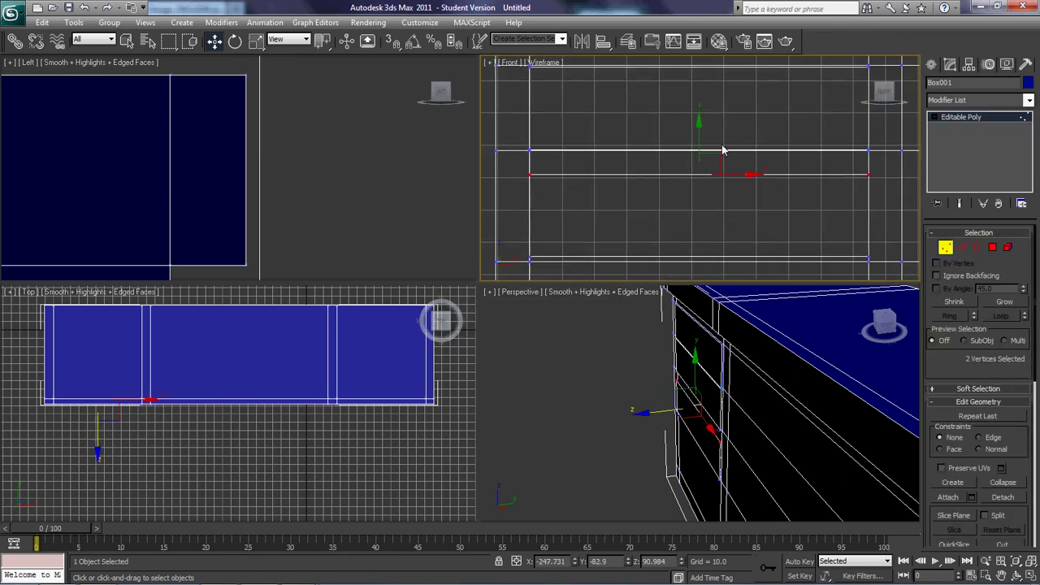
pyautogui.moveTo(704, 138); pyautogui.dragTo(704, 113)
pyautogui.moveTo(507, 236); pyautogui.dragTo(883, 263)
pyautogui.moveTo(697, 220); pyautogui.dragTo(699, 221)
pyautogui.moveTo(640, 241); pyautogui.dragTo(655, 177, button='middle')
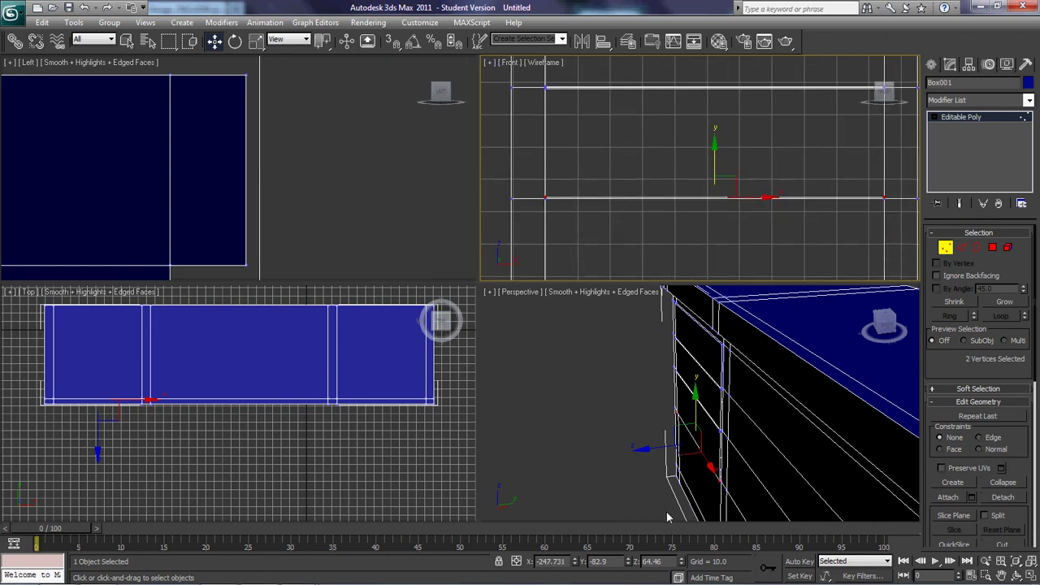
# - Delete the fourth drawer polygon at the bottom of the leftmost column
pyautogui.press('4')
pyautogui.click(693, 495)
pyautogui.press('Delete')
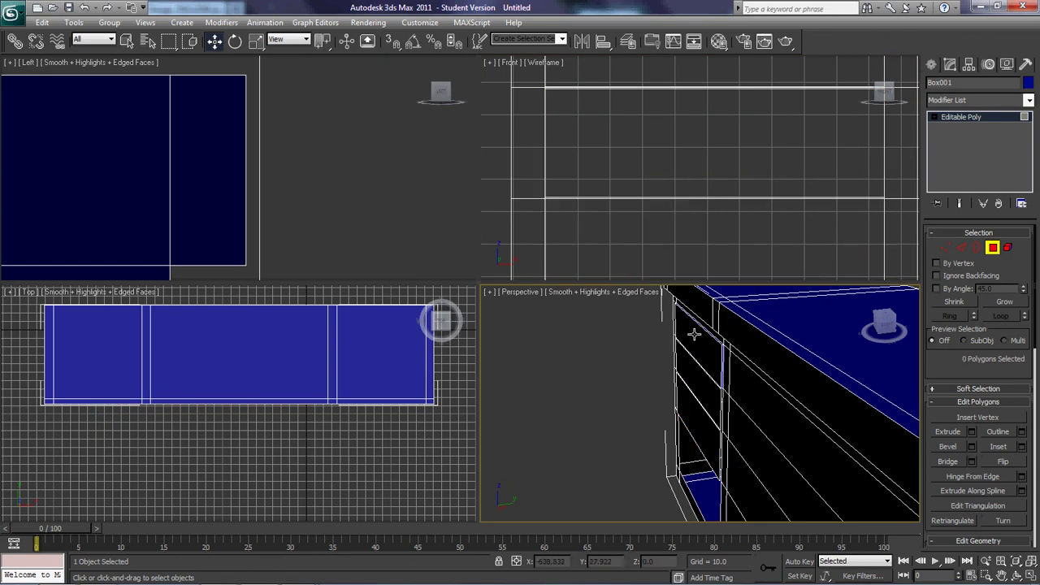
# - Clone the third drawer front down to the bottom opening as an element, at Z about 29
pyautogui.click(1007, 247)
pyautogui.click(737, 162)
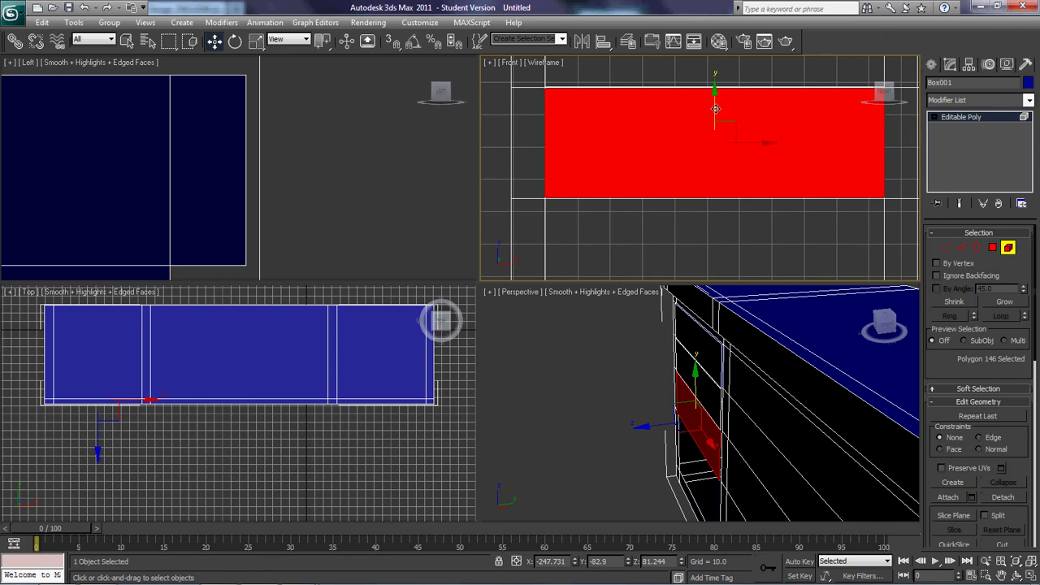
pyautogui.moveTo(682, 190); pyautogui.dragTo(675, 169, button='middle')
pyautogui.scroll(-3, 690, 170)
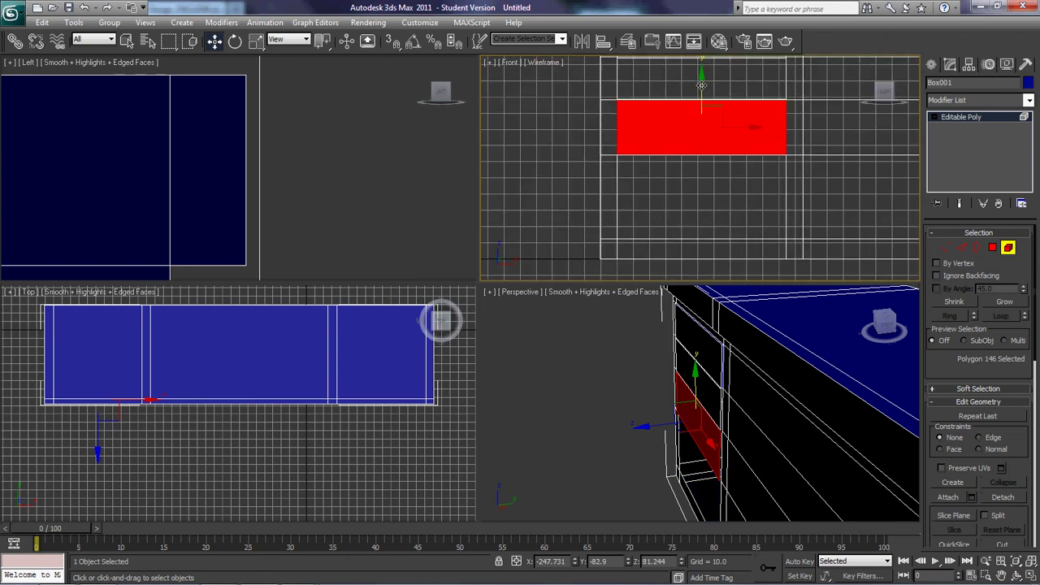
pyautogui.keyDown('shift'); pyautogui.moveTo(701, 85); pyautogui.dragTo(711, 166); pyautogui.keyUp('shift')
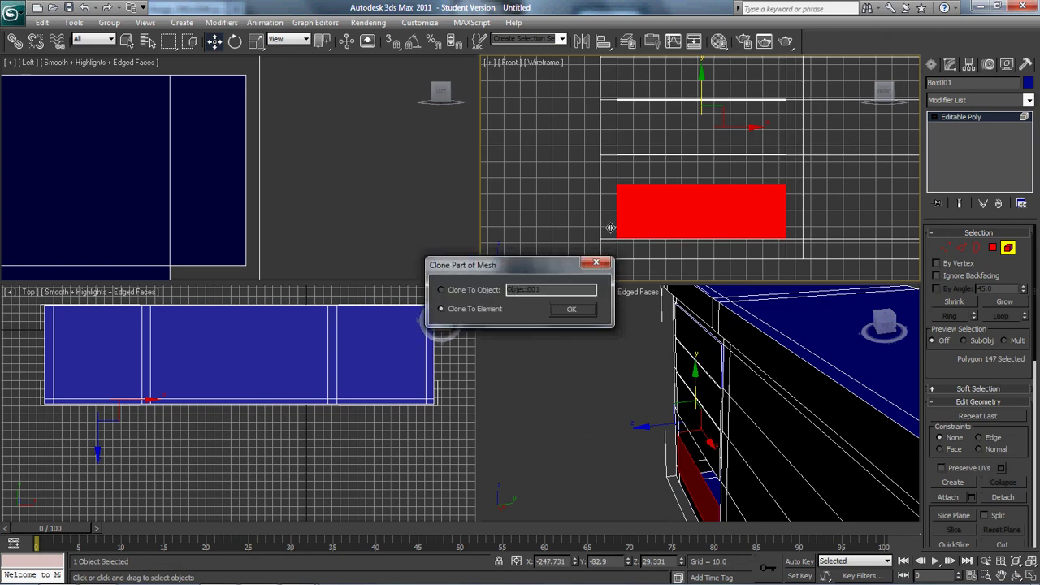
pyautogui.click(569, 314)
# - Raise the bottom drawer front's top vertices to the opening's upper edge at Z about 64
pyautogui.press('1')
pyautogui.moveTo(608, 175)
pyautogui.mouseDown()
pyautogui.moveTo(689, 177)
pyautogui.moveTo(823, 208)
pyautogui.mouseUp()
pyautogui.moveTo(710, 149); pyautogui.dragTo(705, 107)
pyautogui.scroll(5, 707, 168)
pyautogui.moveTo(700, 172); pyautogui.dragTo(747, 202, button='middle')
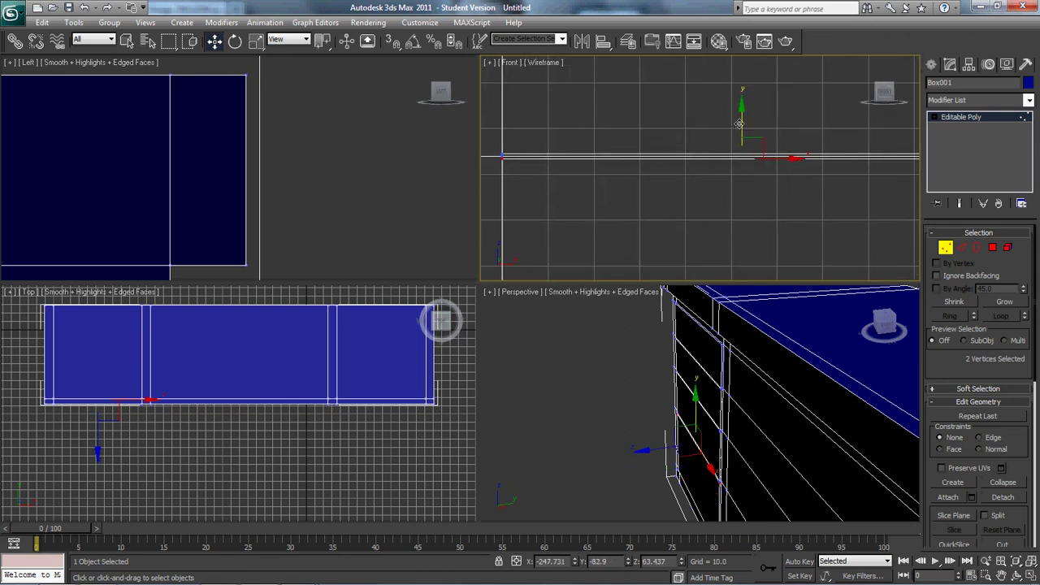
pyautogui.moveTo(744, 119); pyautogui.dragTo(743, 117)
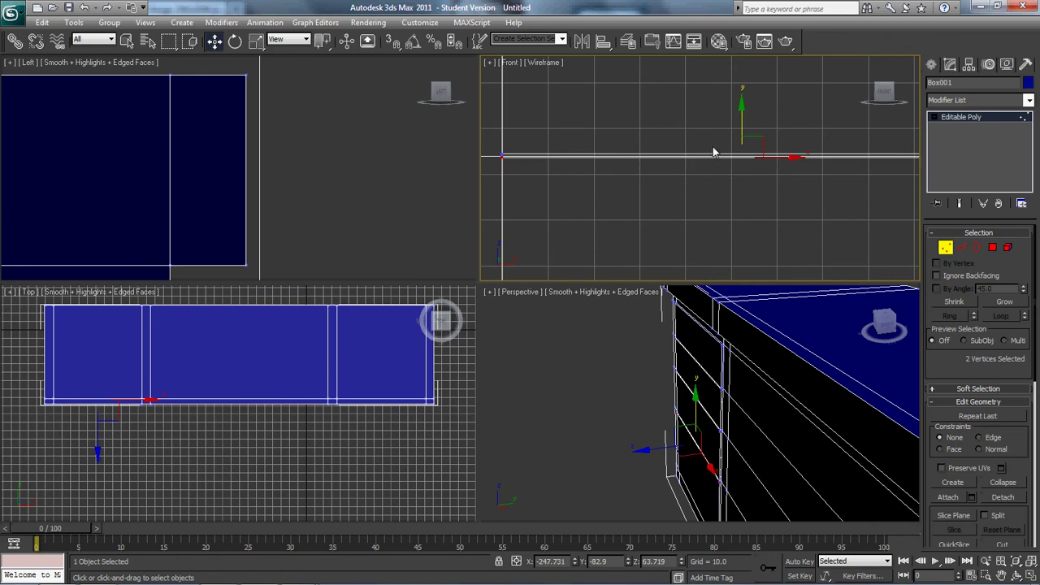
pyautogui.scroll(-3, 714, 152)
pyautogui.scroll(-3, 726, 192)
# - Delete the four drawer polygons of the middle column from the box's front face
pyautogui.keyDown('alt'); pyautogui.moveTo(741, 483); pyautogui.dragTo(683, 435, button='middle'); pyautogui.keyUp('alt')
pyautogui.click(1008, 248)
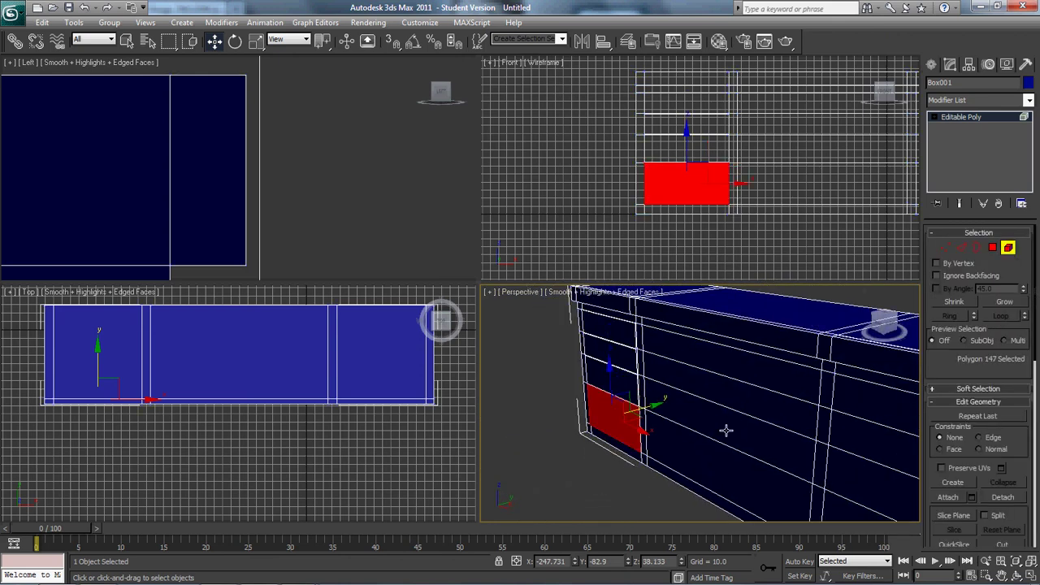
pyautogui.press('4')
pyautogui.click(738, 365)
pyautogui.keyDown('ctrl'); pyautogui.click(726, 399); pyautogui.keyUp('ctrl')
pyautogui.keyDown('ctrl'); pyautogui.click(716, 443); pyautogui.keyUp('ctrl')
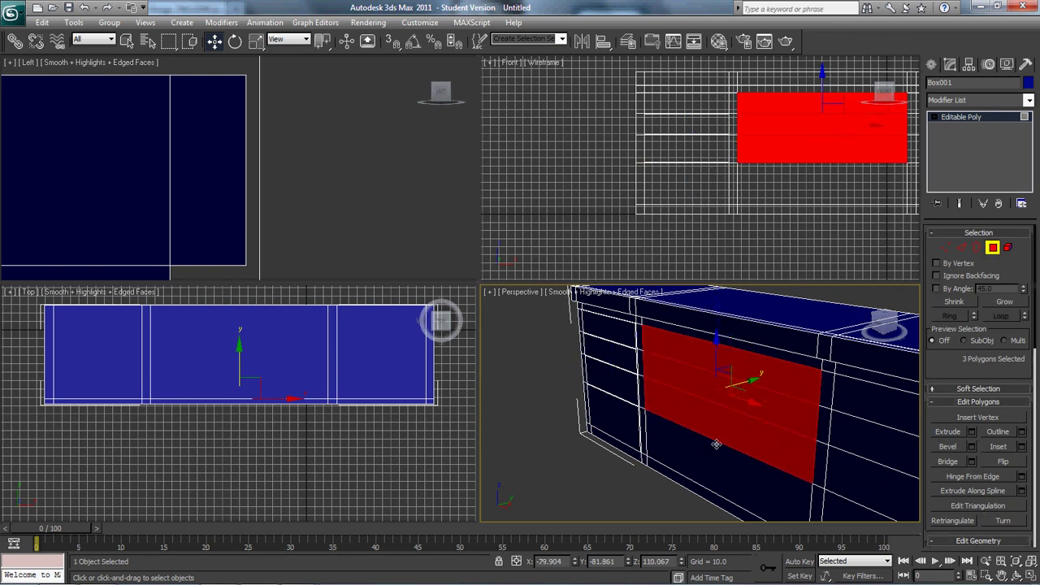
pyautogui.keyDown('ctrl'); pyautogui.click(714, 457); pyautogui.keyUp('ctrl')
pyautogui.press('Delete')
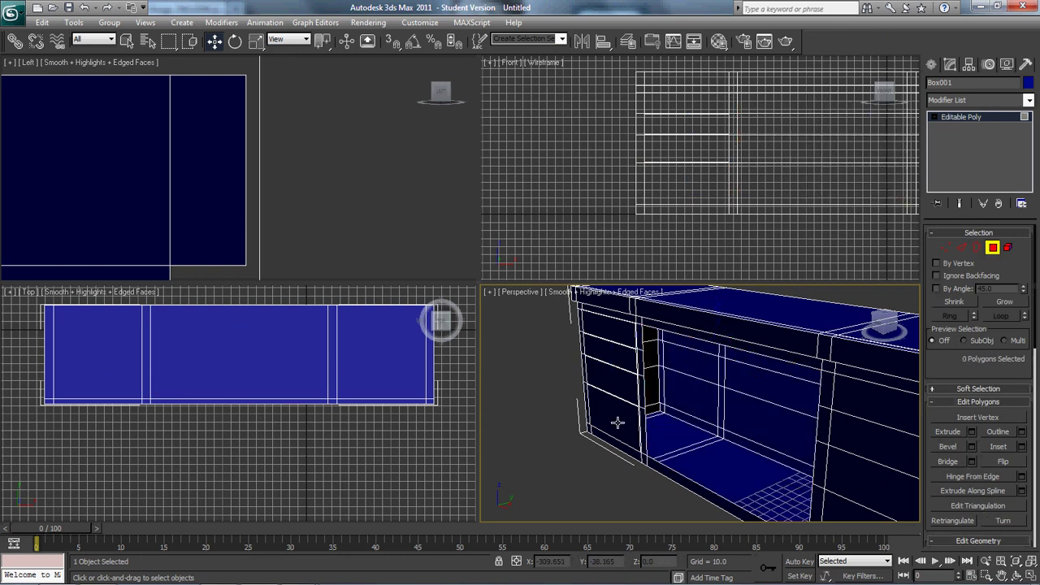
# - Clone the leftmost column's four drawer fronts across as an element, aligned with the near edge of the middle opening
pyautogui.press('5')
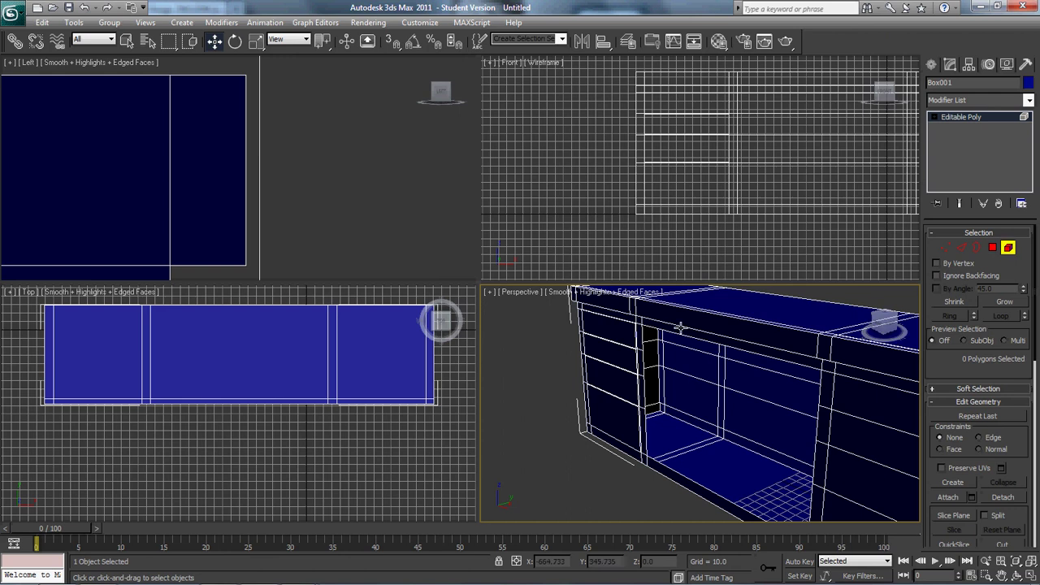
pyautogui.click(612, 336)
pyautogui.keyDown('ctrl'); pyautogui.click(609, 357); pyautogui.keyUp('ctrl')
pyautogui.keyDown('ctrl'); pyautogui.click(609, 375); pyautogui.keyUp('ctrl')
pyautogui.keyDown('ctrl'); pyautogui.click(610, 398); pyautogui.keyUp('ctrl')
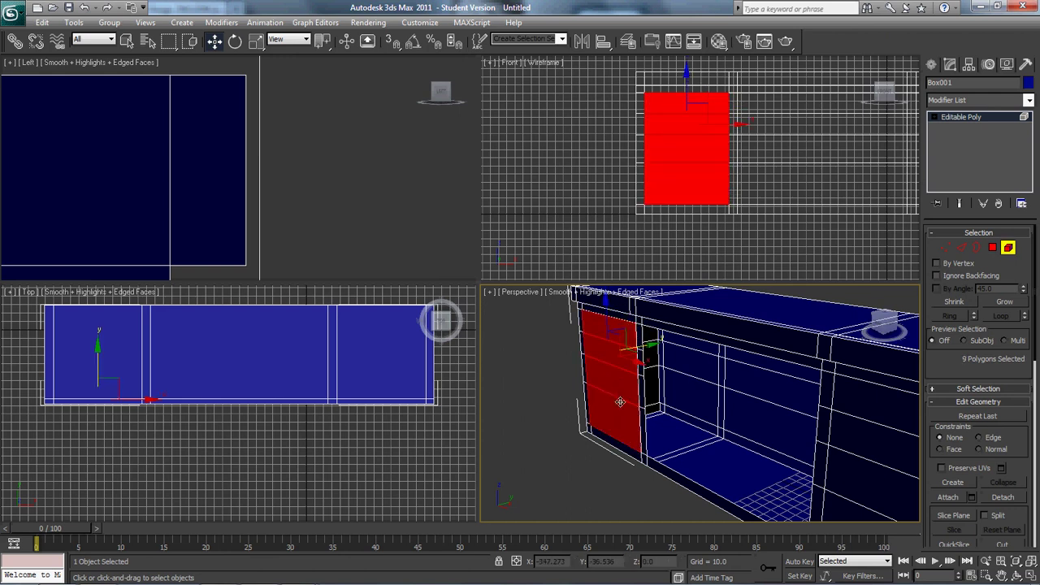
pyautogui.moveTo(643, 429); pyautogui.dragTo(712, 473)
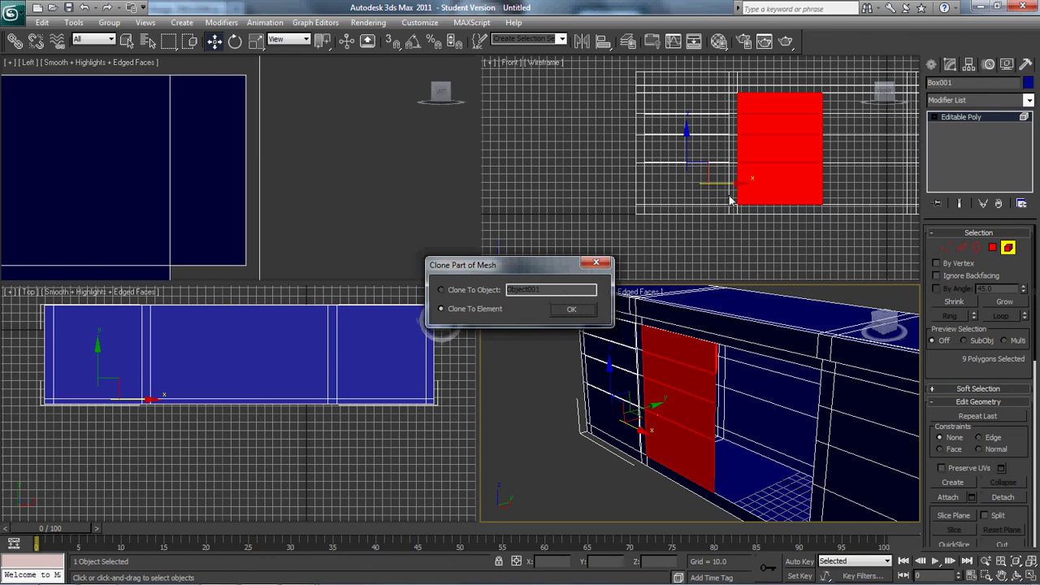
pyautogui.click(571, 309)
# - Widen the cloned middle drawer fronts to fill the opening by moving their far side vertices to X about 25
pyautogui.press('1')
pyautogui.moveTo(848, 119); pyautogui.dragTo(785, 150, button='middle')
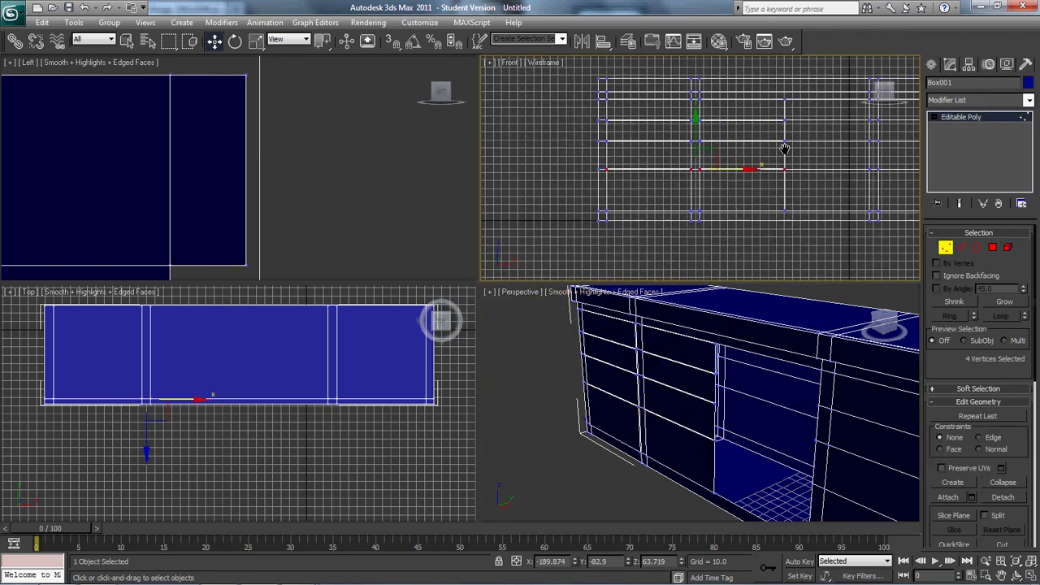
pyautogui.moveTo(755, 114); pyautogui.dragTo(777, 284)
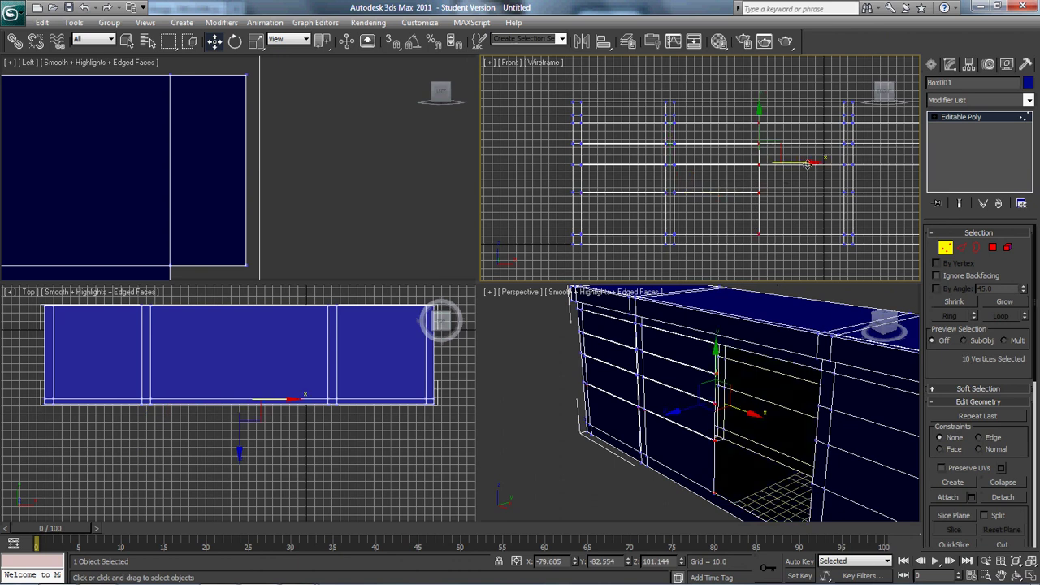
pyautogui.moveTo(806, 163); pyautogui.dragTo(892, 172)
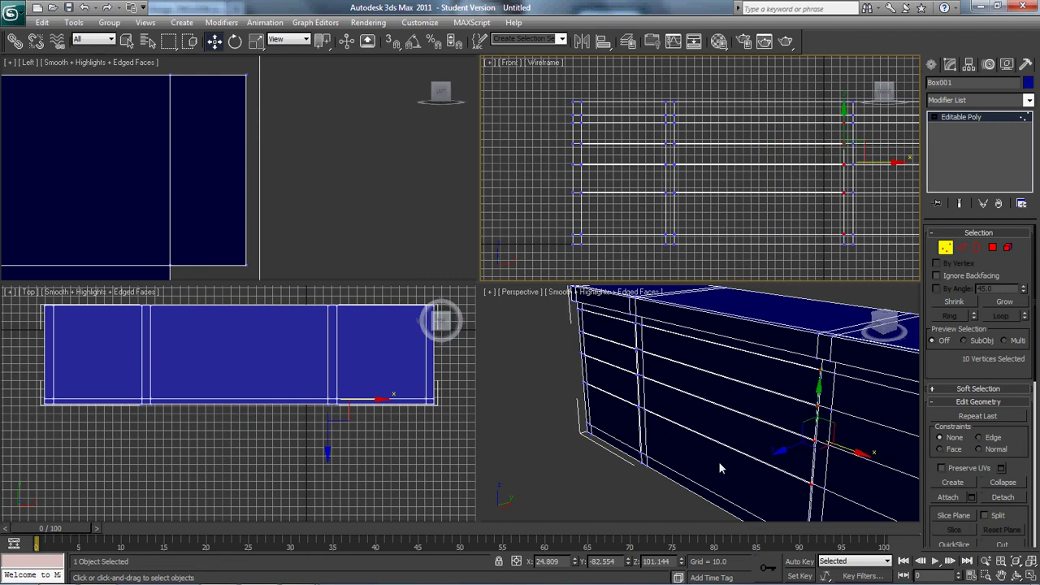
# - Inspect the middle drawer fronts from several angles, checking how they sit in the opening of the box's front face
pyautogui.scroll(10, 718, 461)
pyautogui.scroll(-4, 879, 412)
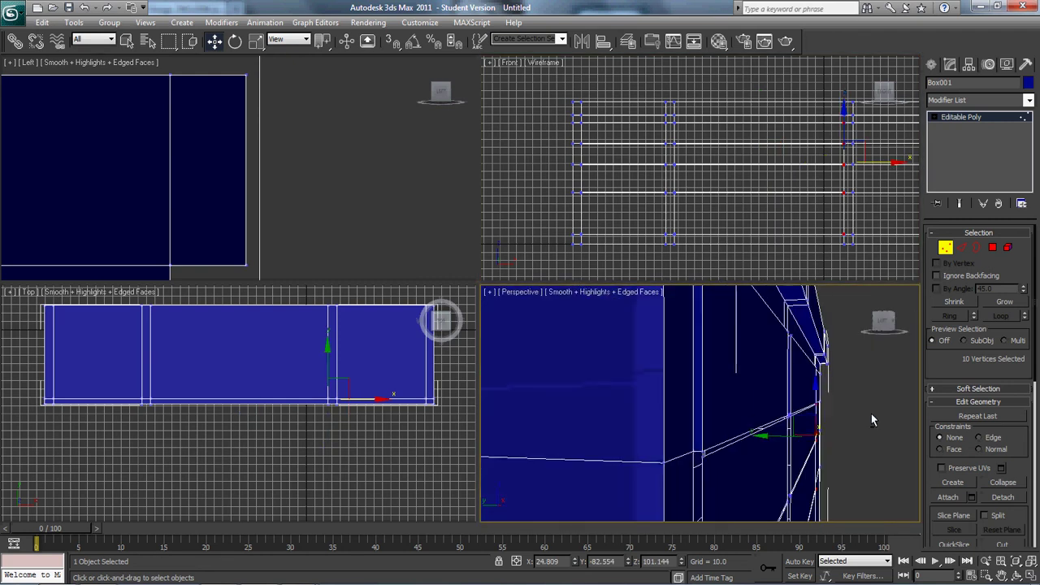
pyautogui.scroll(4, 872, 420)
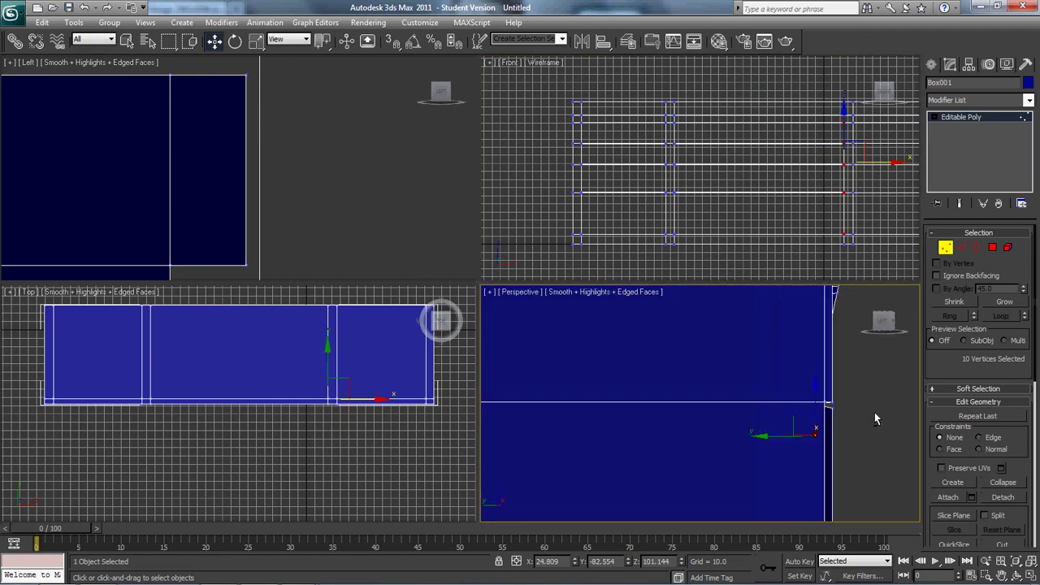
pyautogui.scroll(6, 875, 416)
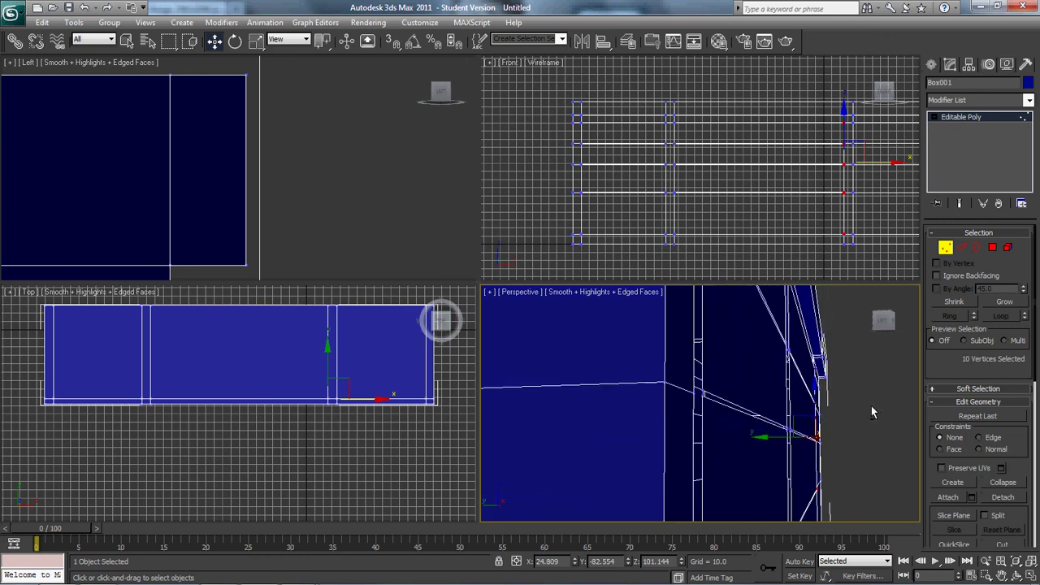
pyautogui.scroll(4, 873, 405)
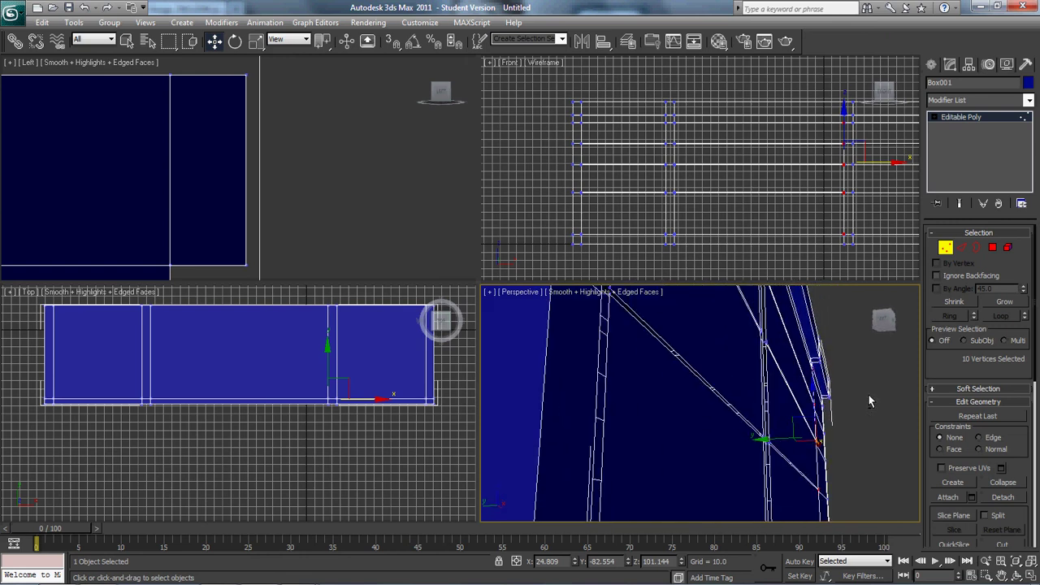
pyautogui.scroll(2, 870, 403)
pyautogui.scroll(-8, 853, 406)
pyautogui.keyDown('alt'); pyautogui.moveTo(824, 430); pyautogui.dragTo(735, 464, button='middle'); pyautogui.keyUp('alt')
pyautogui.scroll(5, 747, 460)
pyautogui.scroll(10, 725, 444)
pyautogui.scroll(-12, 735, 463)
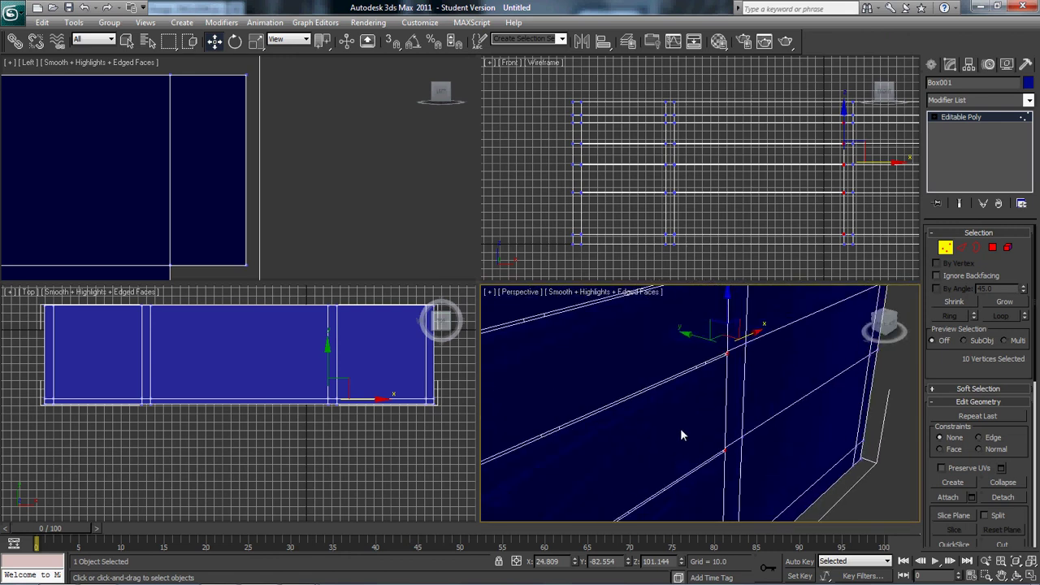
pyautogui.keyDown('alt'); pyautogui.moveTo(666, 403); pyautogui.dragTo(561, 395, button='middle'); pyautogui.keyUp('alt')
pyautogui.scroll(8, 652, 408)
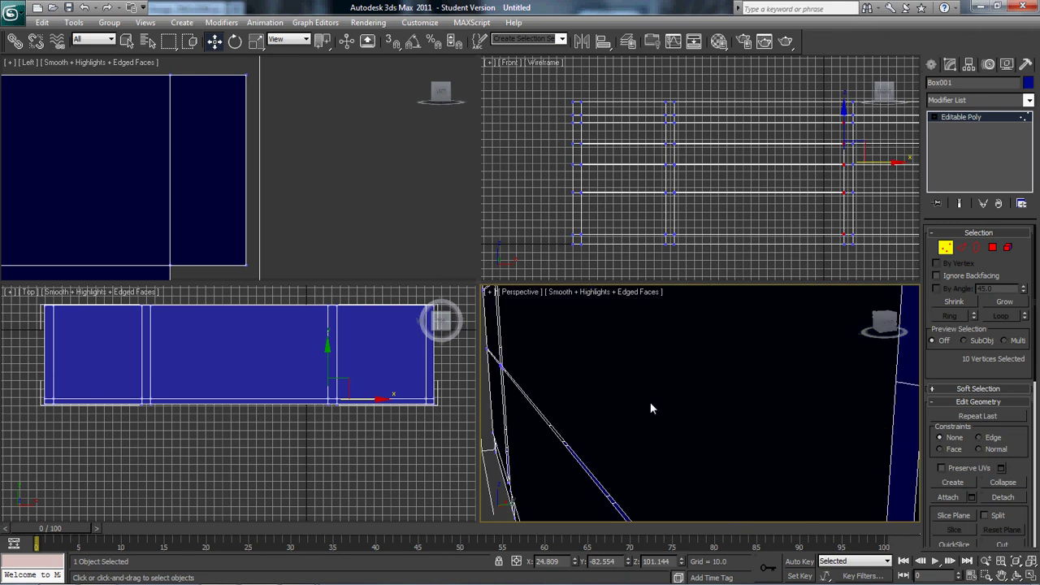
pyautogui.scroll(-3, 682, 374)
pyautogui.keyDown('alt'); pyautogui.moveTo(676, 380); pyautogui.dragTo(668, 393, button='middle'); pyautogui.keyUp('alt')
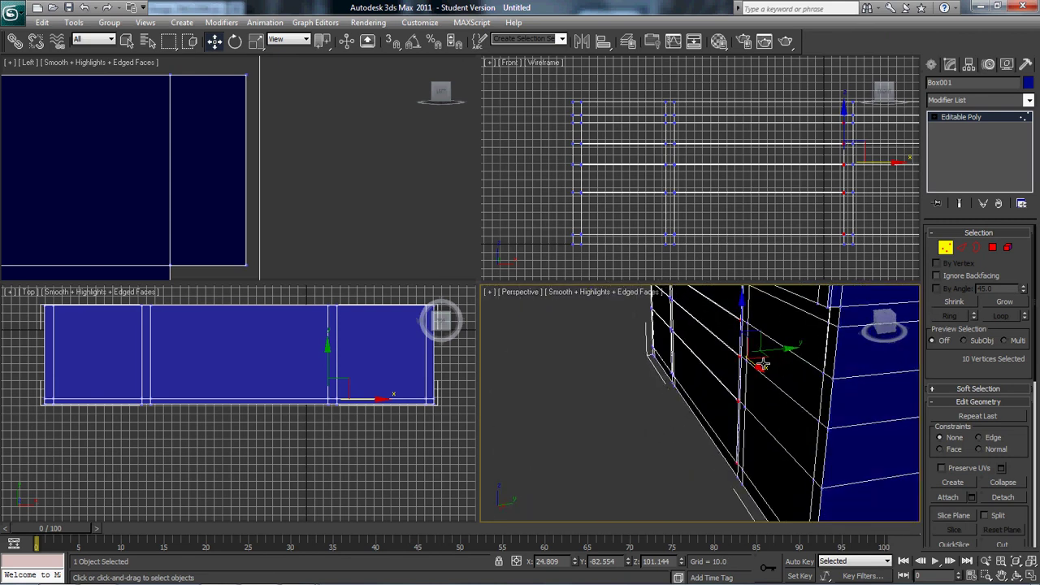
# - Clone the rightmost column's four front polygons to an element, offset forward of the box to Y about -95.7
pyautogui.press('4')
pyautogui.click(790, 327)
pyautogui.keyDown('ctrl'); pyautogui.click(783, 356); pyautogui.keyUp('ctrl')
pyautogui.keyDown('ctrl'); pyautogui.click(771, 390); pyautogui.keyUp('ctrl')
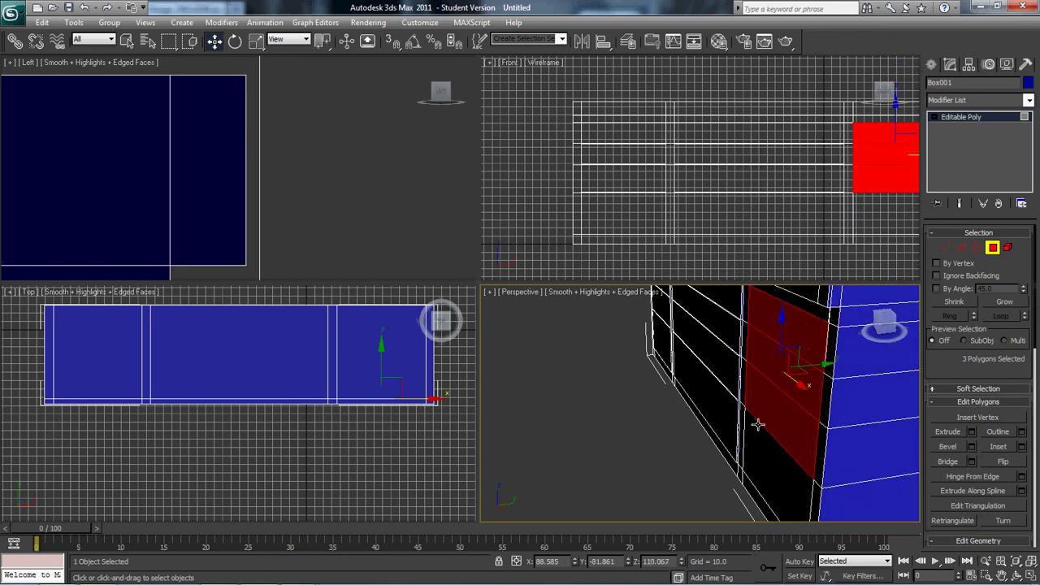
pyautogui.keyDown('ctrl'); pyautogui.click(758, 428); pyautogui.keyUp('ctrl')
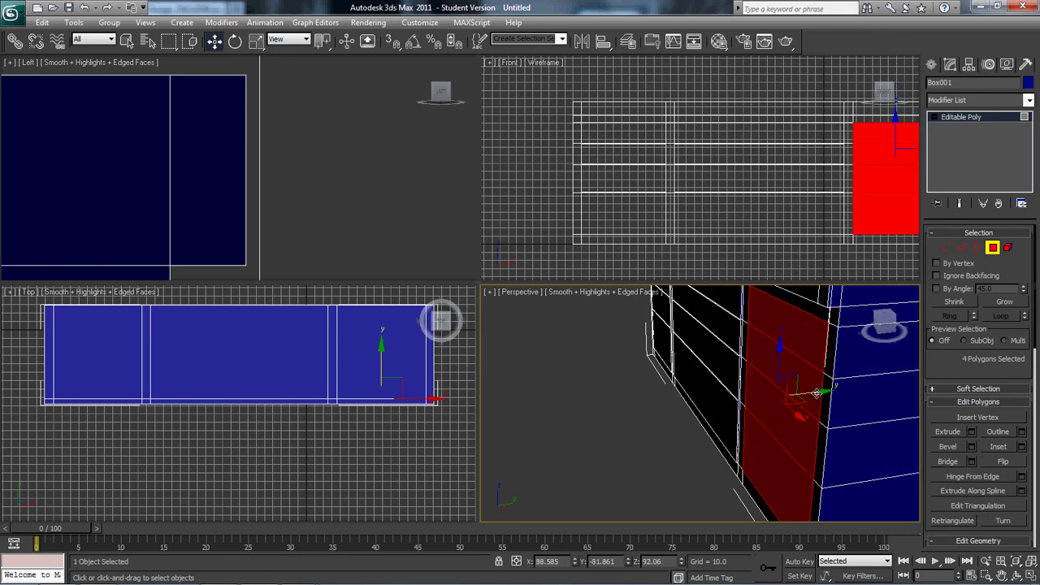
pyautogui.hotkey('alt', 'Tab')
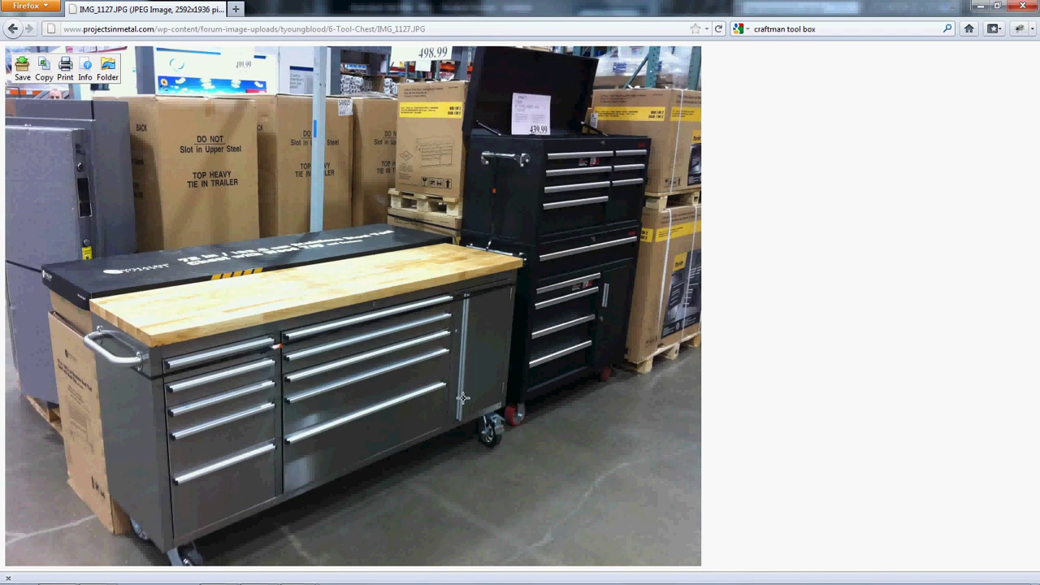
pyautogui.hotkey('alt', 'Tab')
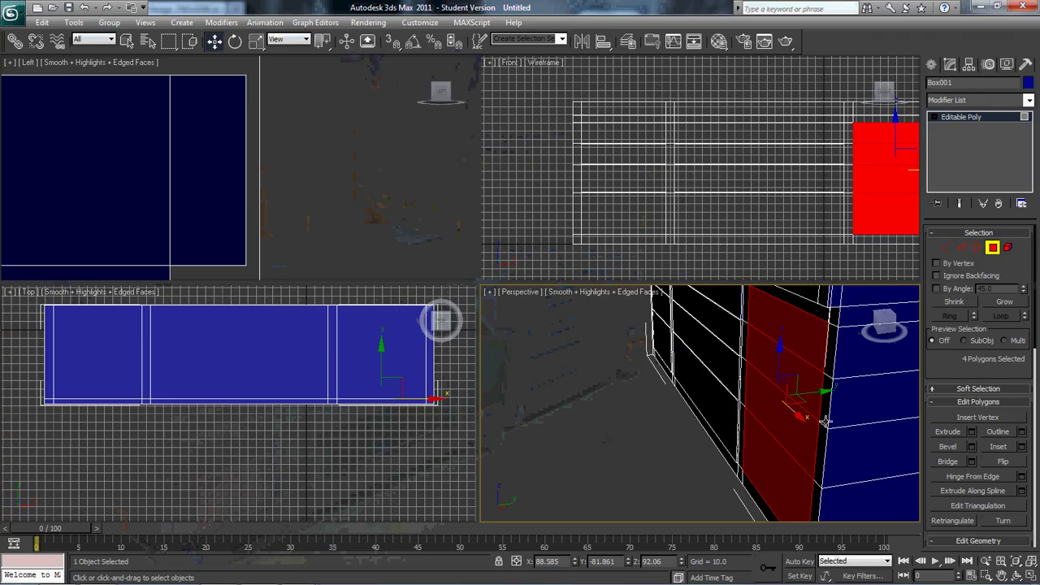
pyautogui.keyDown('shift'); pyautogui.moveTo(815, 394); pyautogui.dragTo(794, 394); pyautogui.keyUp('shift')
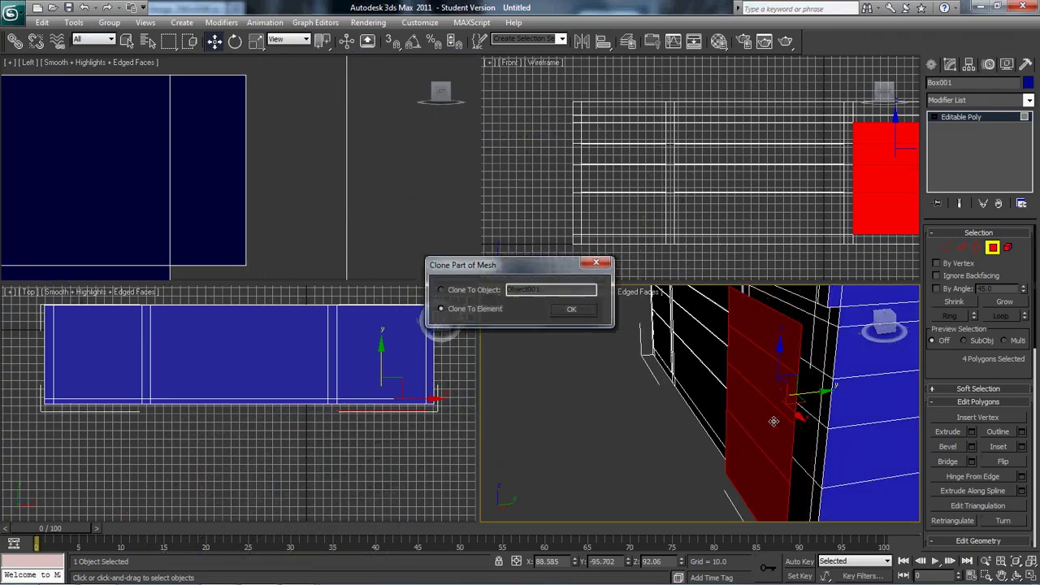
pyautogui.click(586, 309)
# - Delete the four original polygons of the rightmost column behind the cloned fronts
pyautogui.click(812, 341)
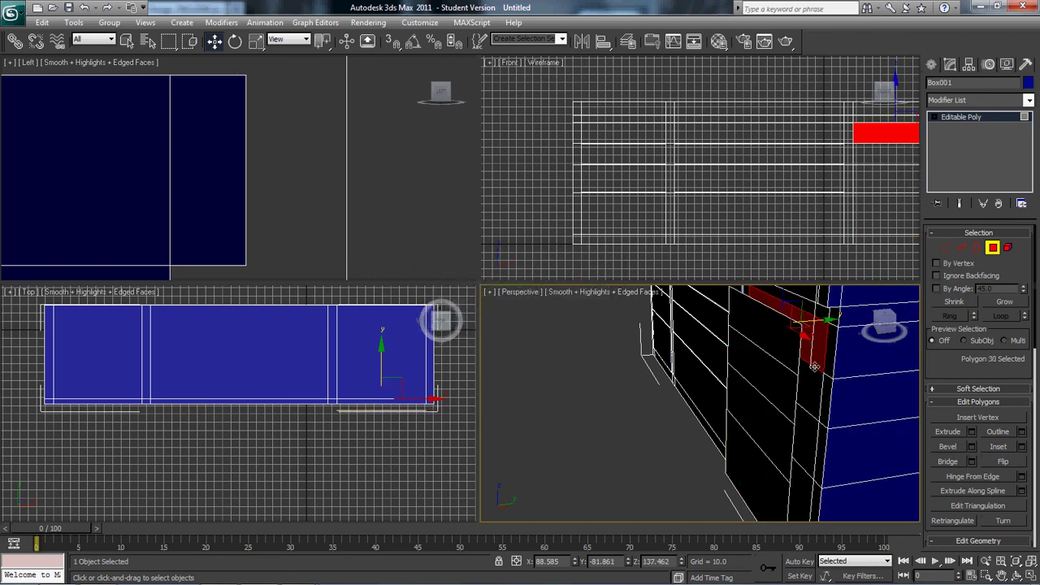
pyautogui.keyDown('ctrl'); pyautogui.click(816, 375); pyautogui.keyUp('ctrl')
pyautogui.keyDown('ctrl'); pyautogui.click(812, 426); pyautogui.keyUp('ctrl')
pyautogui.keyDown('ctrl'); pyautogui.click(809, 479); pyautogui.keyUp('ctrl')
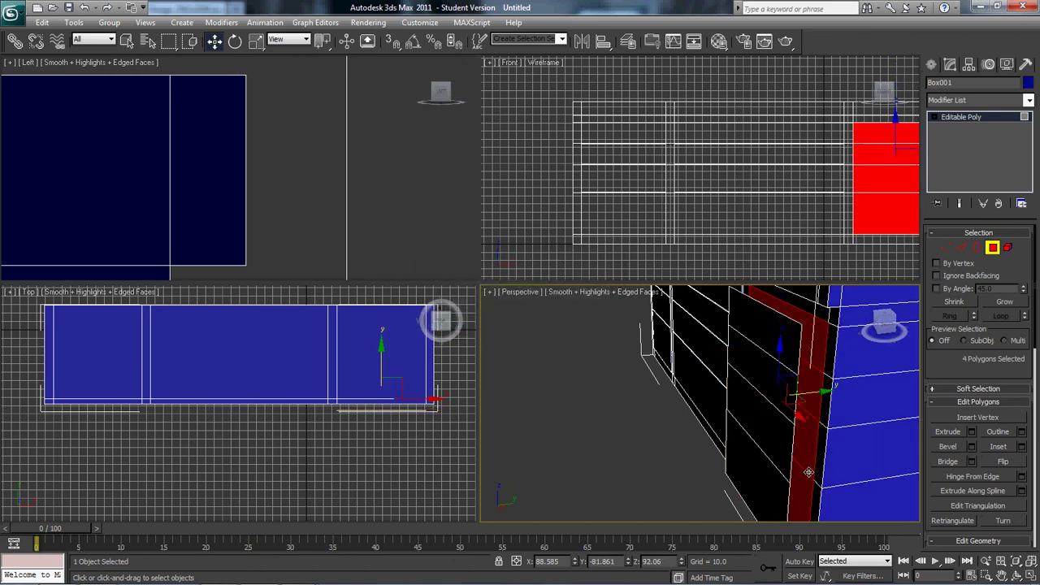
pyautogui.press('Delete')
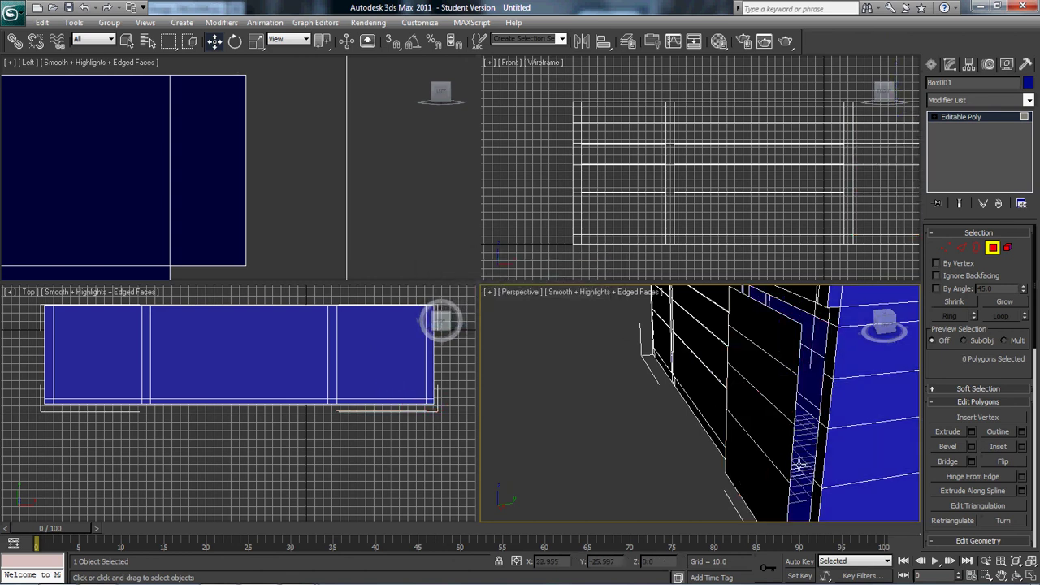
# - Move the cloned fronts back about 13 along Y into the rightmost opening and push the opening's border inward to Y about -81.4
pyautogui.press('5')
pyautogui.click(763, 336)
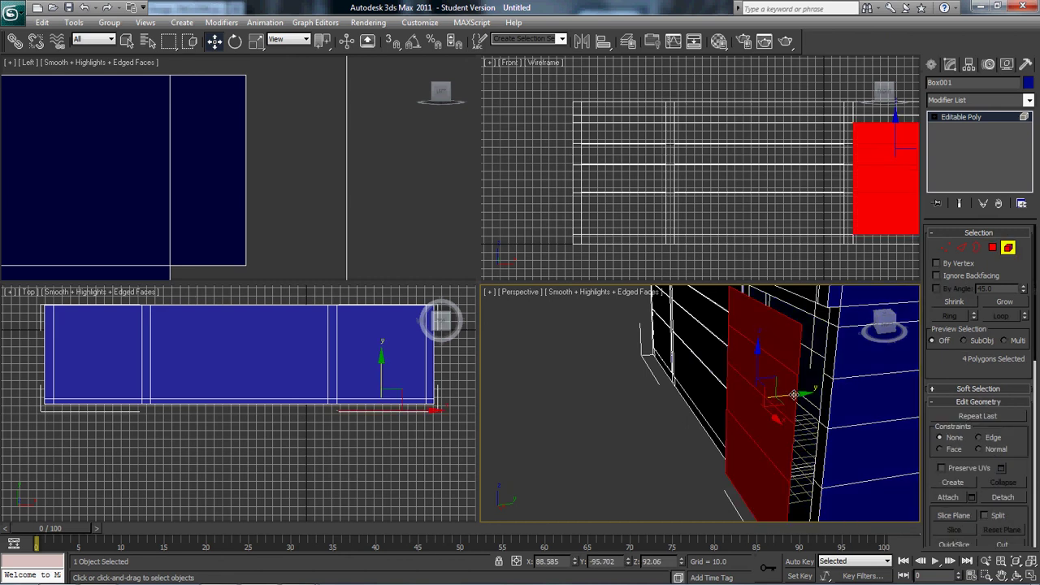
pyautogui.moveTo(802, 394); pyautogui.dragTo(814, 393)
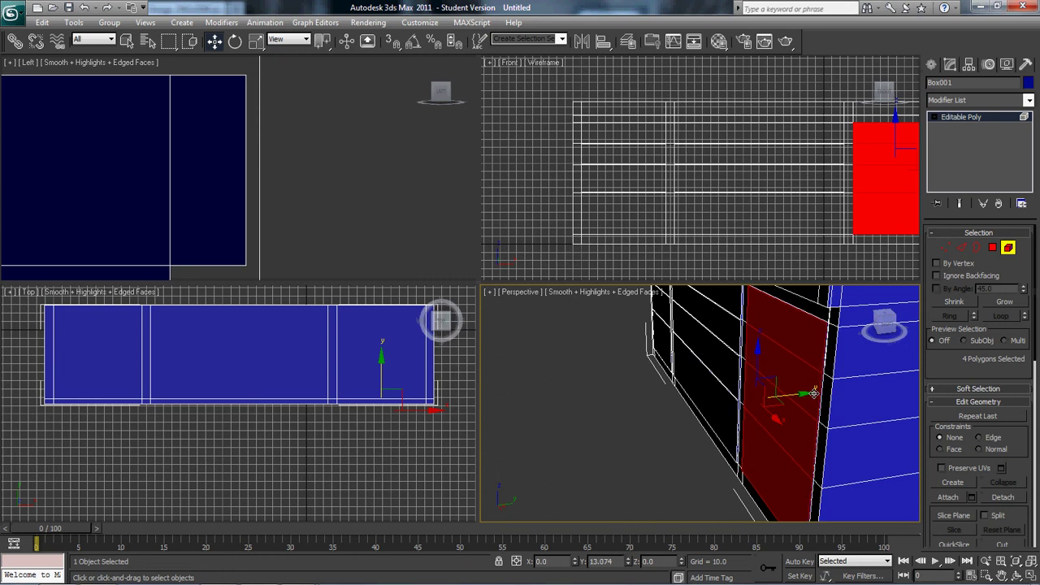
pyautogui.press('2')
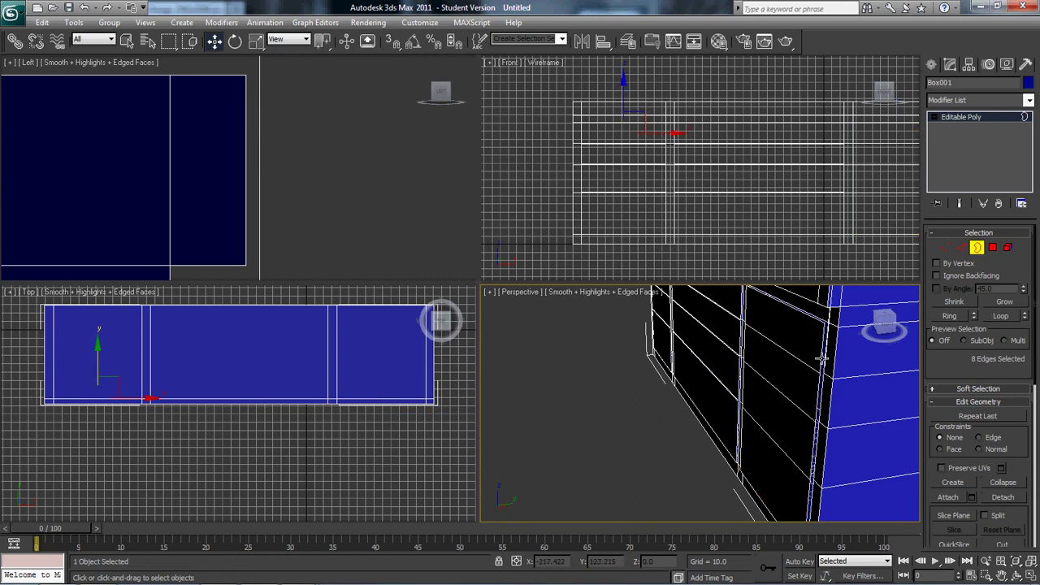
pyautogui.moveTo(820, 394); pyautogui.dragTo(827, 394)
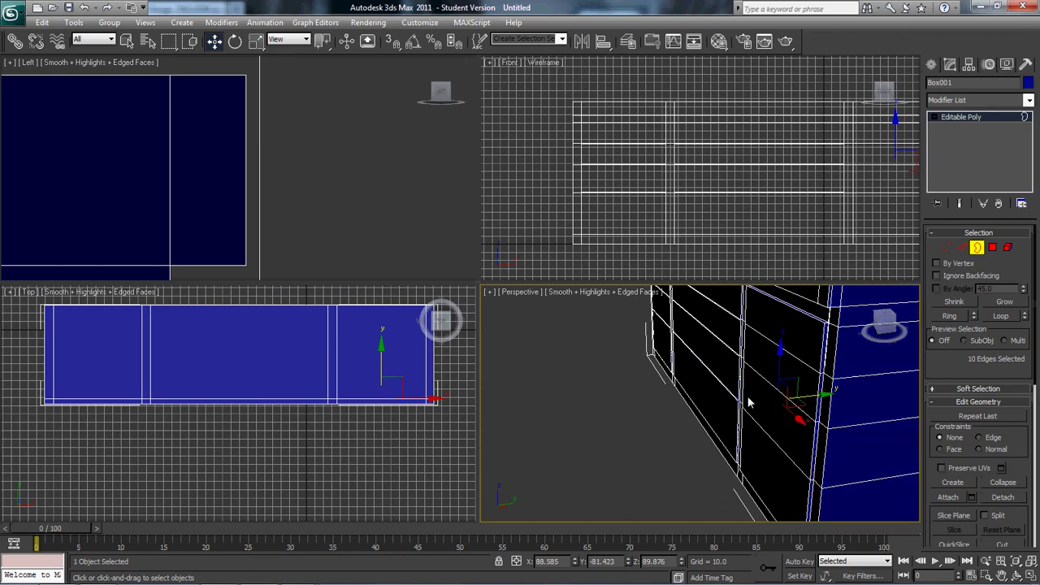
# - Create a torus for the side handle at the box's left end, with Radius 1 about 49.6 and Radius 2 about 3.5
pyautogui.scroll(-12, 704, 411)
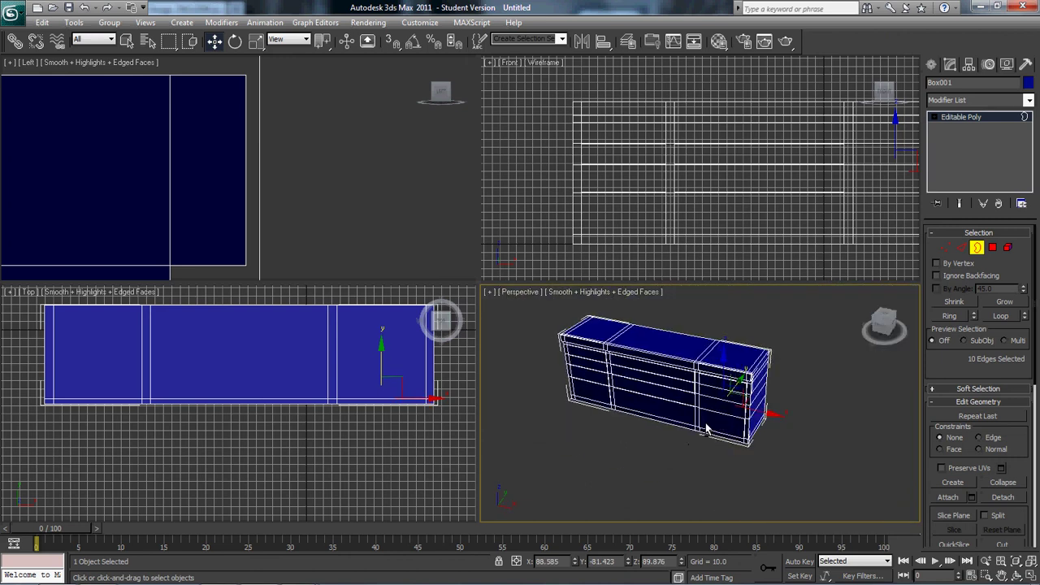
pyautogui.moveTo(780, 405)
pyautogui.keyDown('alt'); pyautogui.mouseDown(button='middle')
pyautogui.moveTo(828, 395)
pyautogui.moveTo(766, 420)
pyautogui.mouseUp(button='middle'); pyautogui.keyUp('alt')
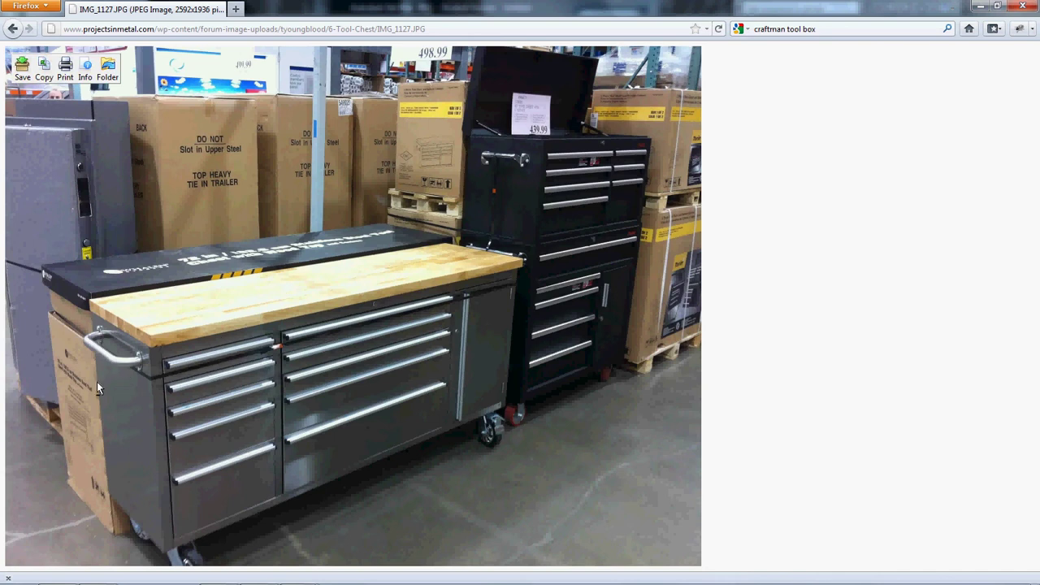
pyautogui.hotkey('alt', 'Tab')
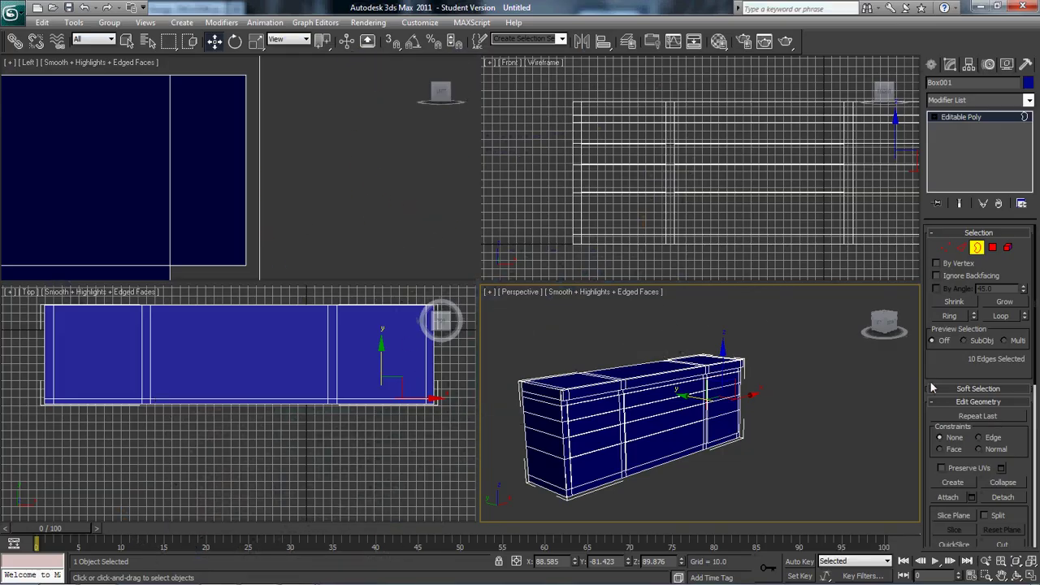
pyautogui.click(931, 65)
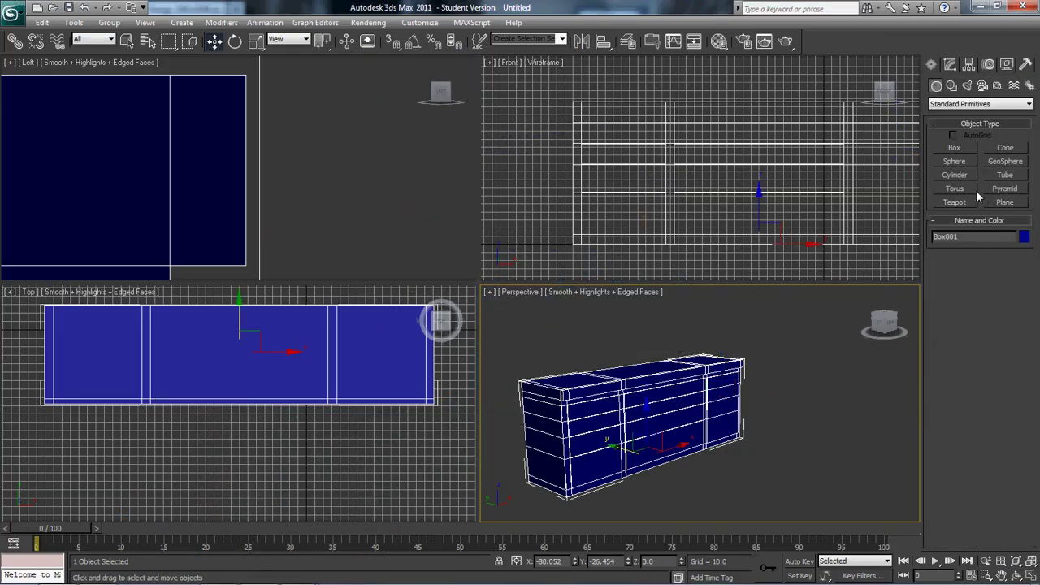
pyautogui.click(953, 190)
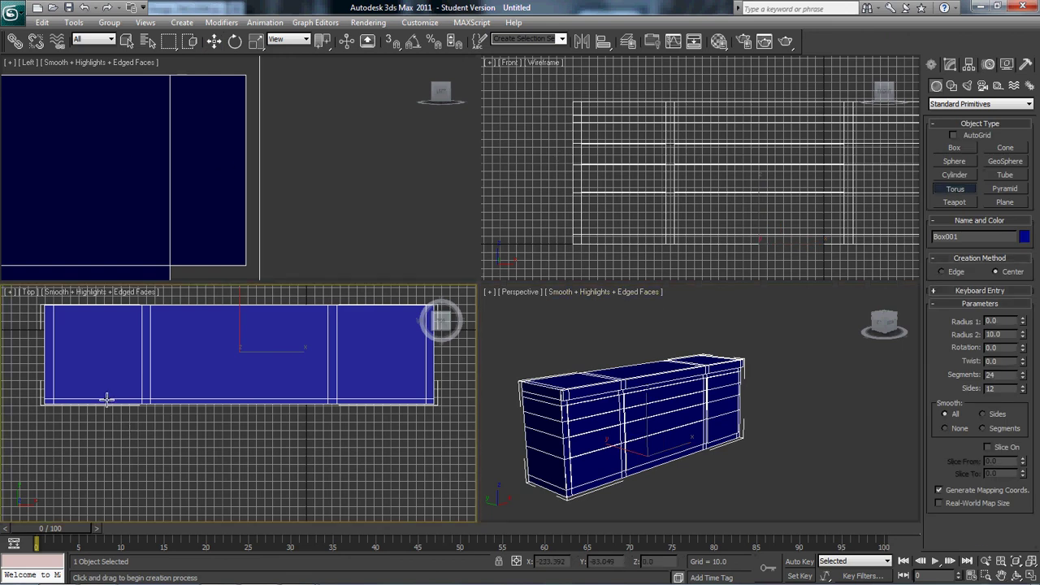
pyautogui.moveTo(109, 400); pyautogui.dragTo(198, 431, button='middle')
pyautogui.moveTo(198, 413); pyautogui.dragTo(223, 441)
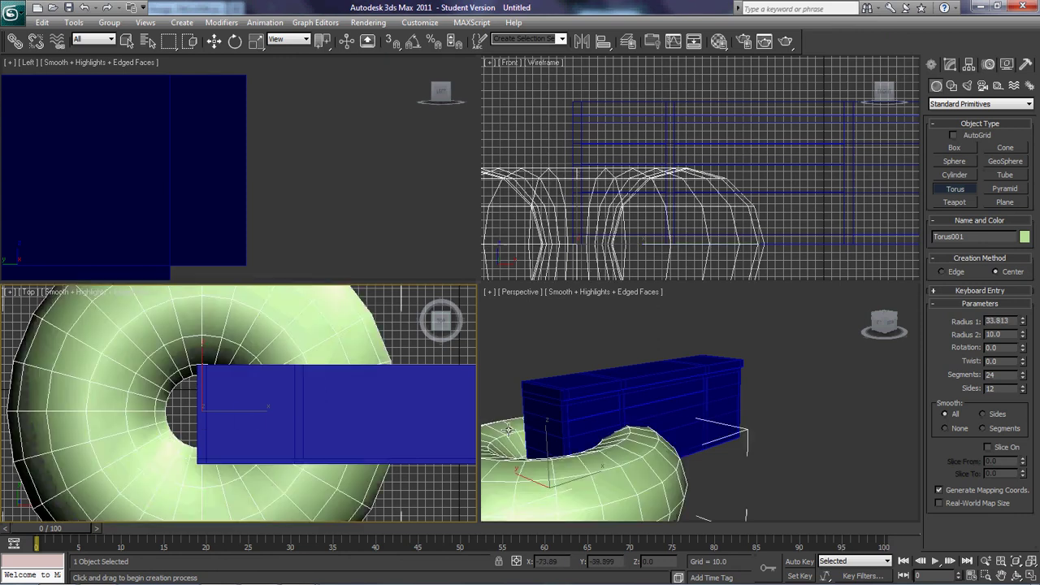
pyautogui.click(243, 432)
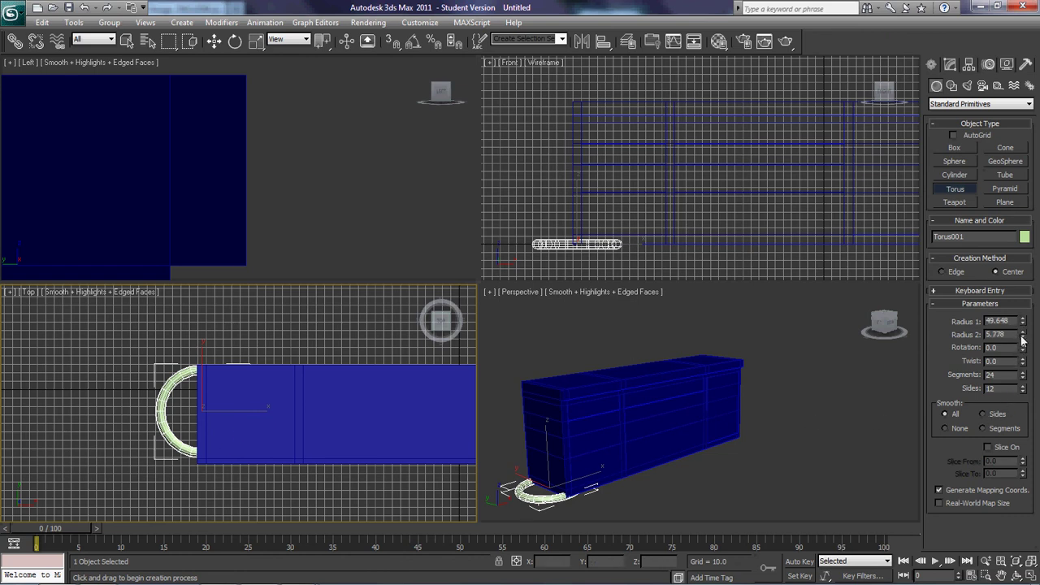
pyautogui.moveTo(1022, 341); pyautogui.dragTo(1030, 363)
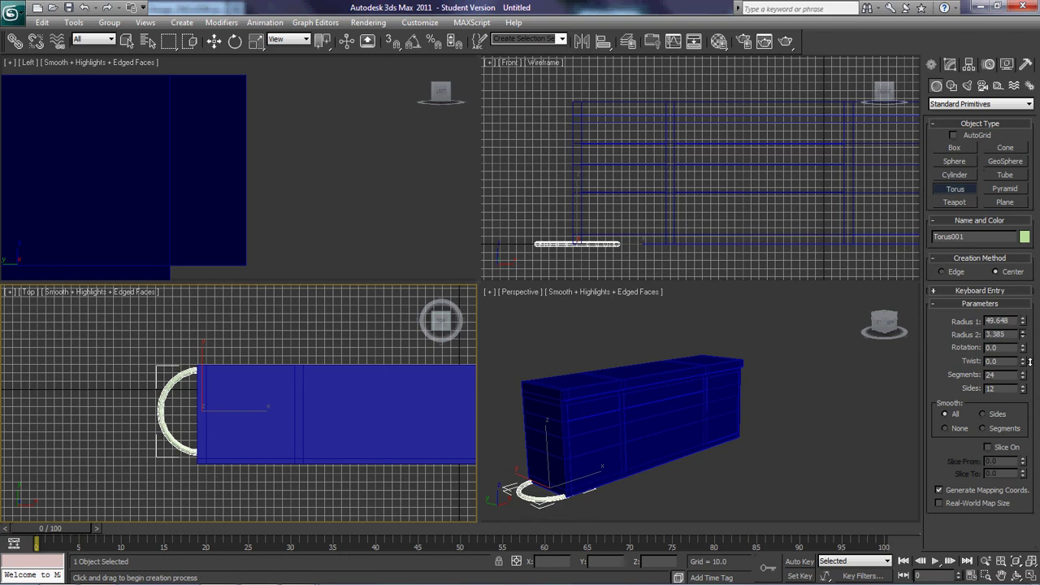
# - Slice the handle torus in half with Slice From at 174.5, and reduce its segments to 10
pyautogui.click(949, 65)
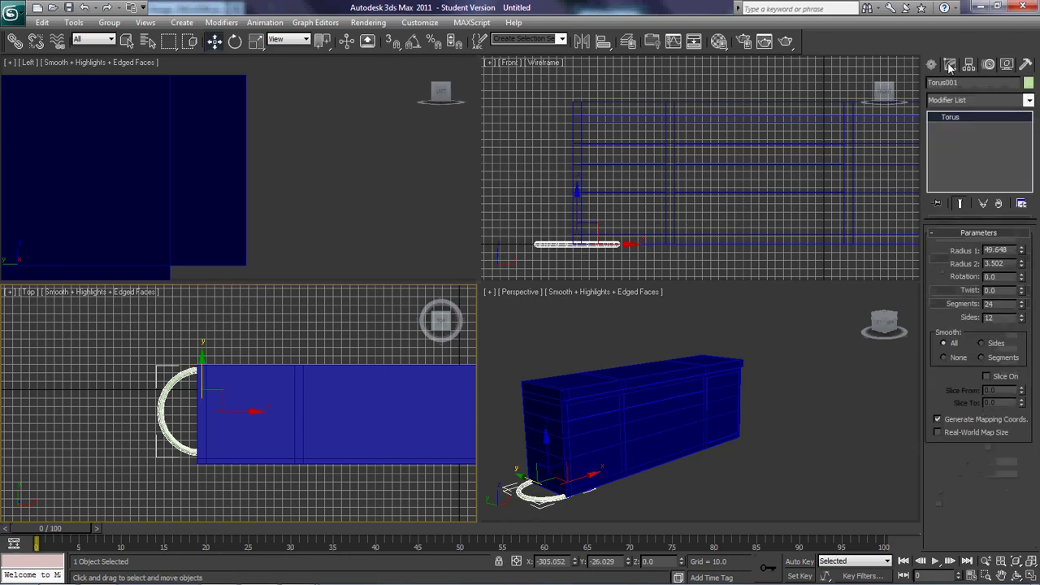
pyautogui.click(933, 65)
pyautogui.click(949, 67)
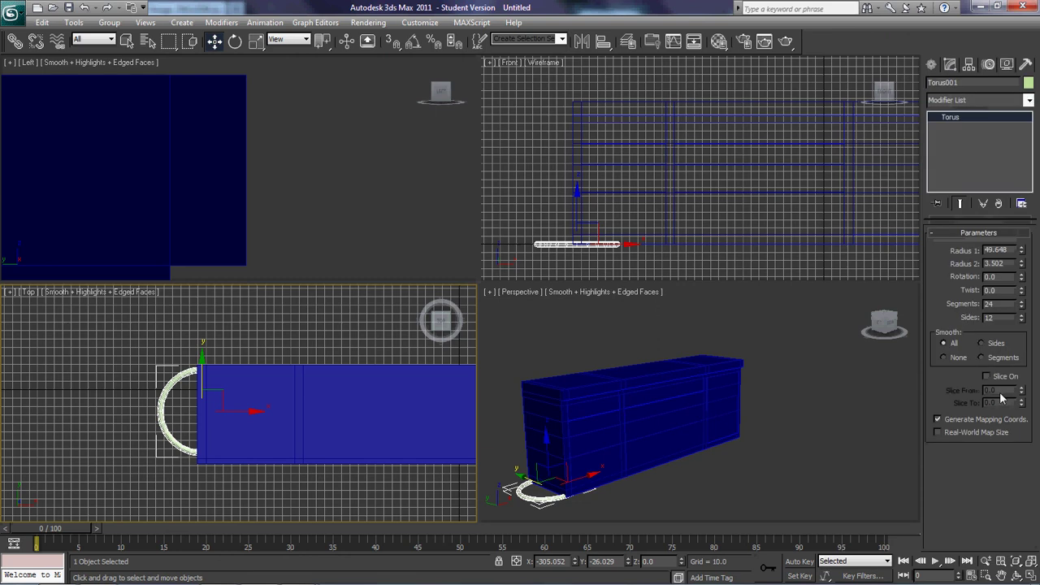
pyautogui.click(986, 376)
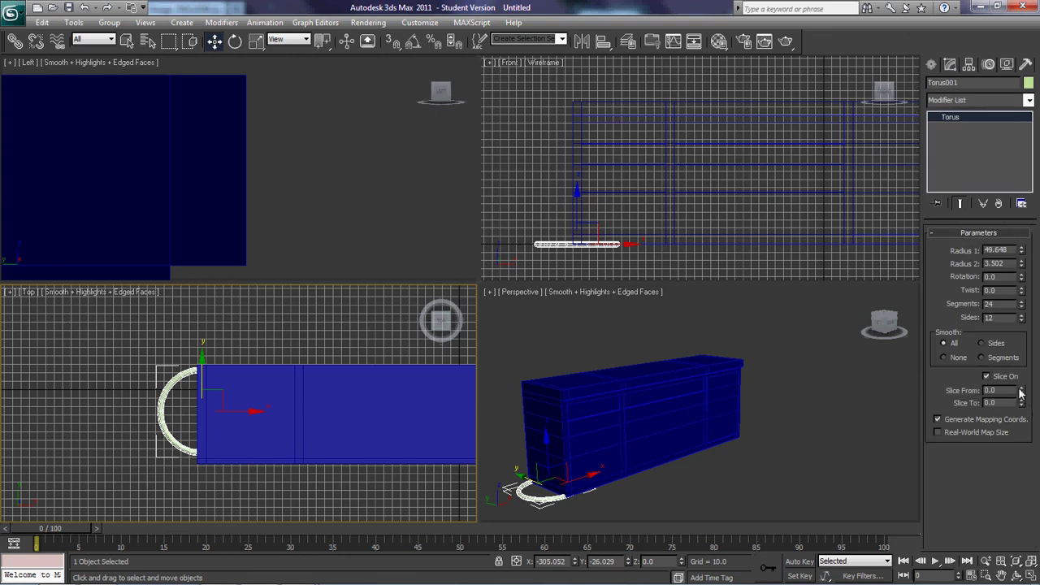
pyautogui.moveTo(1021, 393); pyautogui.dragTo(949, 161)
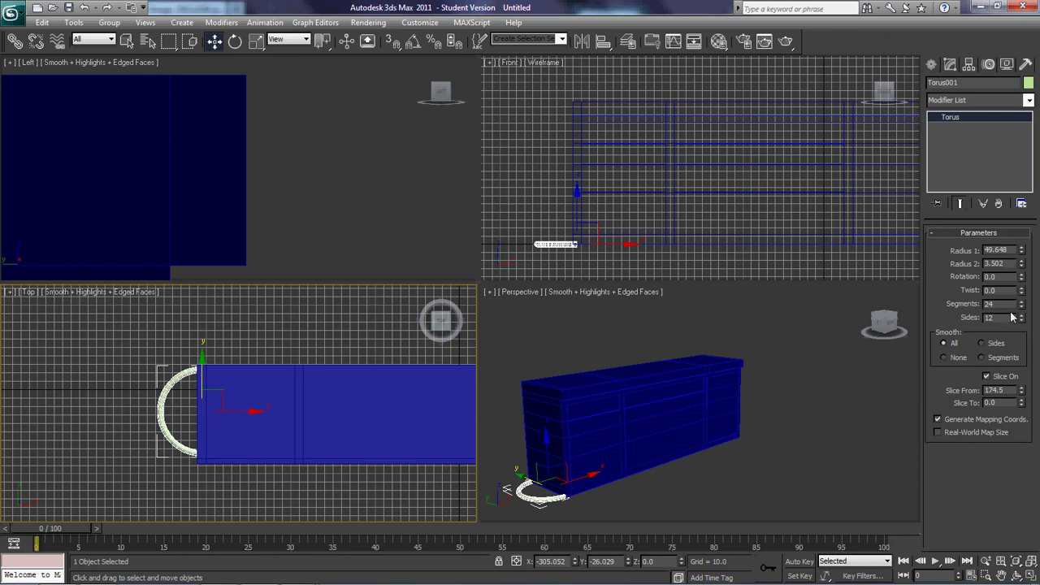
pyautogui.moveTo(1021, 311); pyautogui.dragTo(1025, 394)
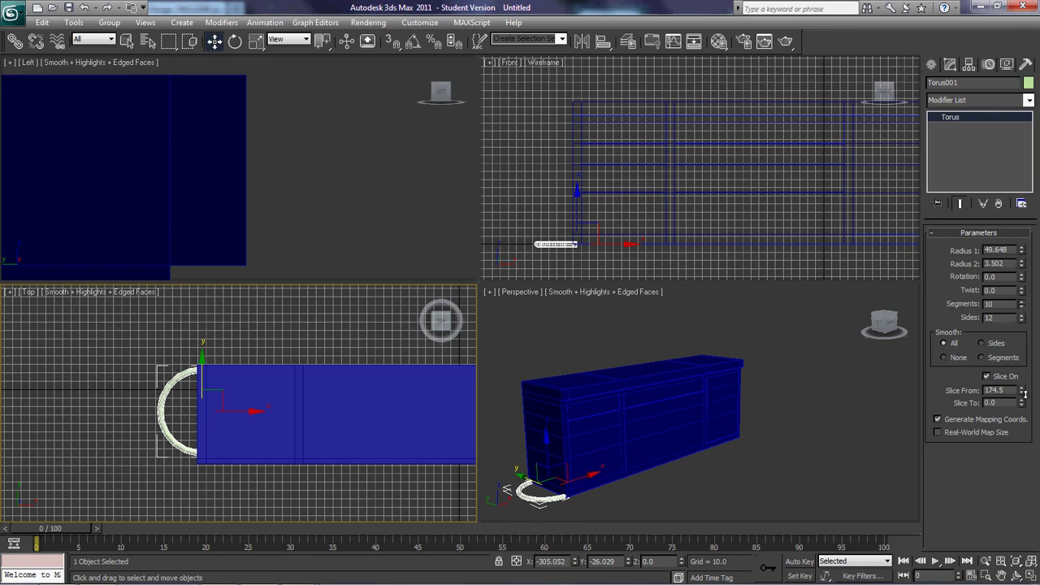
# - Convert the half-torus handle to an Editable Poly
pyautogui.rightClick(165, 399)
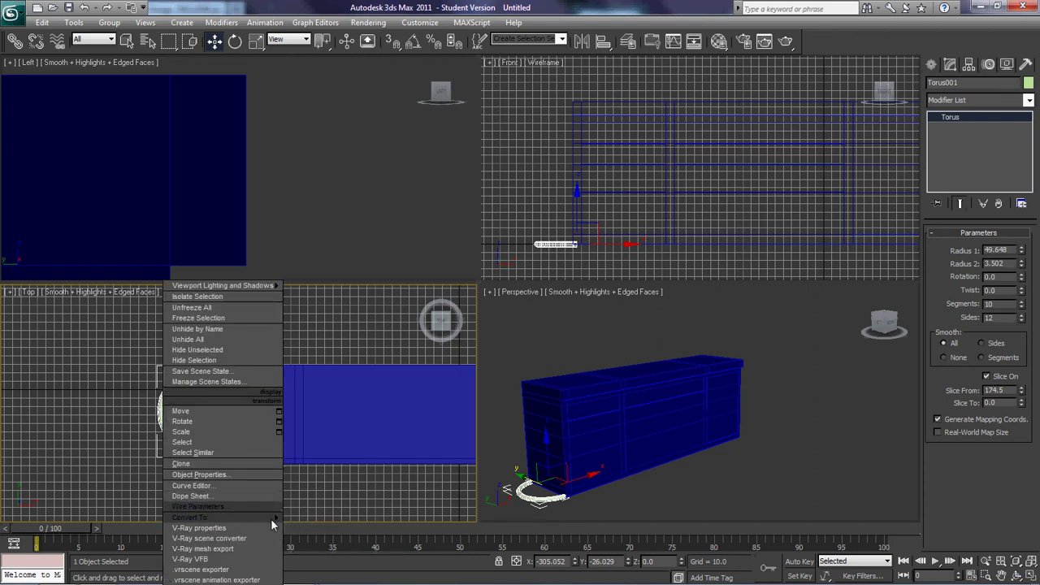
pyautogui.moveTo(273, 522)
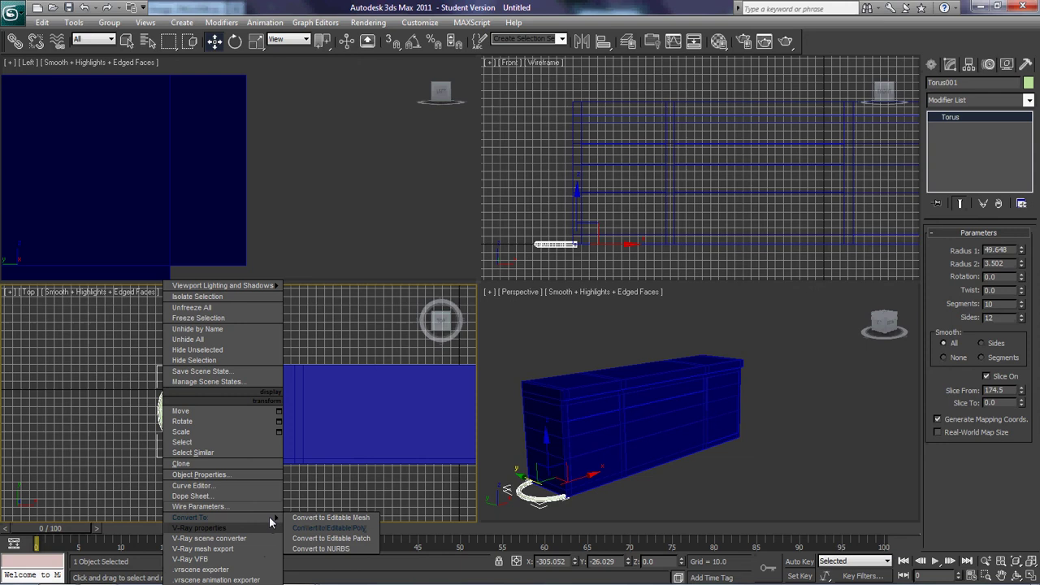
pyautogui.click(325, 528)
pyautogui.moveTo(263, 442); pyautogui.dragTo(352, 418, button='middle')
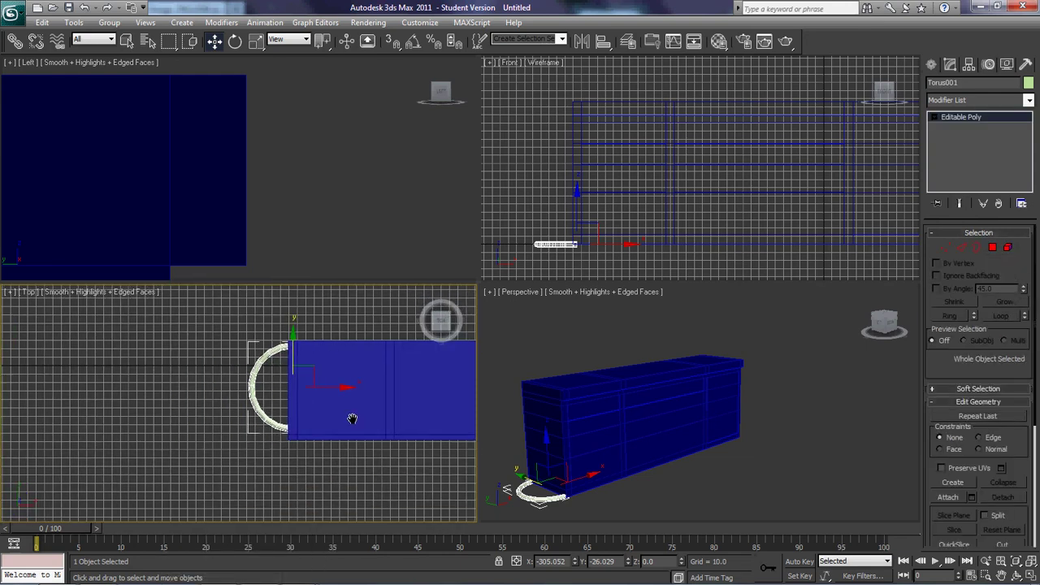
# - Scale the vertices at the half-torus handle's two ends closer together along Y
pyautogui.scroll(4, 352, 417)
pyautogui.press('1')
pyautogui.moveTo(306, 350); pyautogui.dragTo(287, 395, button='middle')
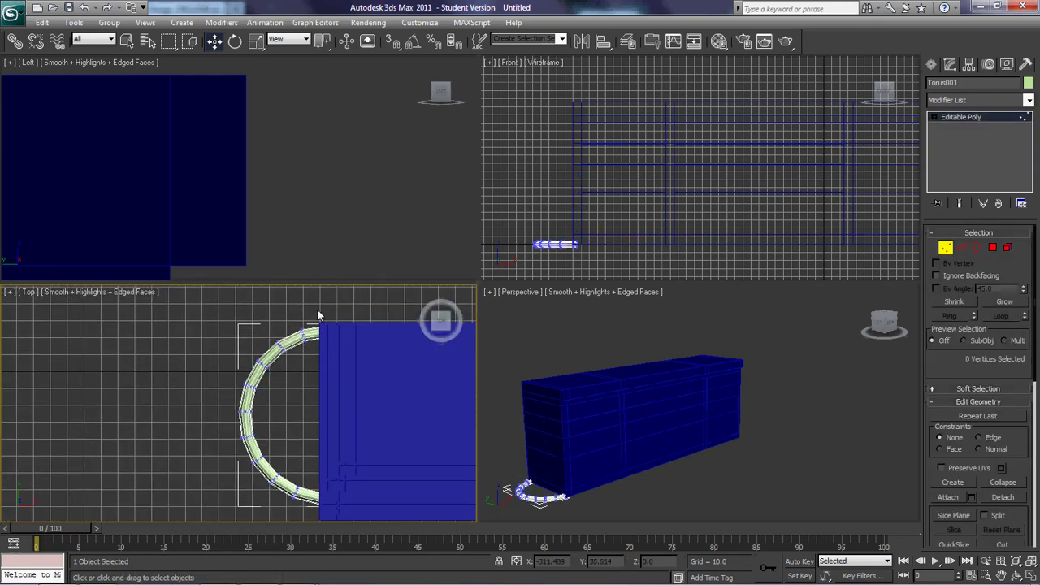
pyautogui.moveTo(318, 315); pyautogui.dragTo(368, 538)
pyautogui.press('r')
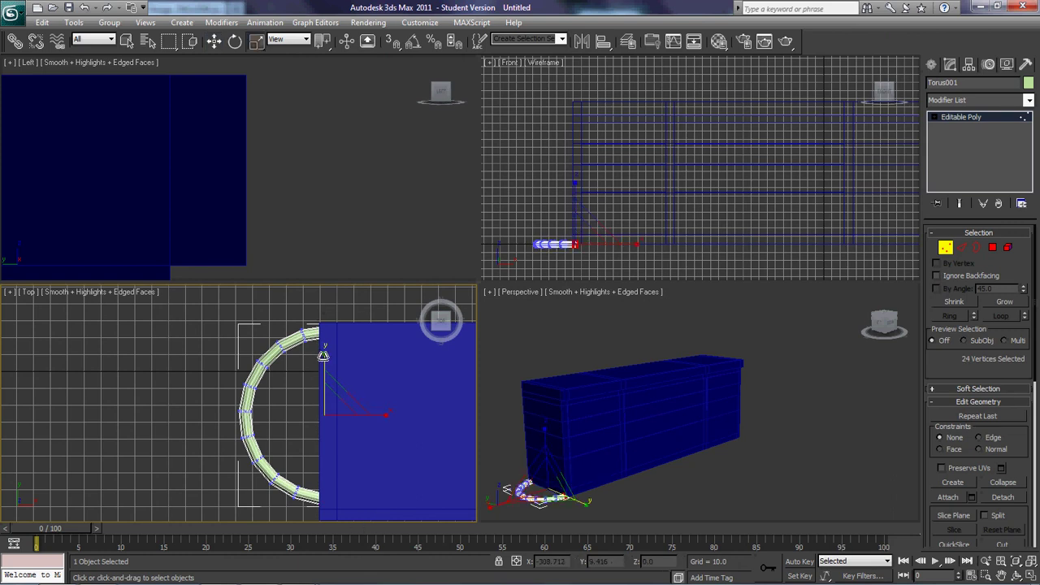
pyautogui.moveTo(322, 355)
pyautogui.mouseDown()
pyautogui.moveTo(325, 376)
pyautogui.moveTo(311, 361)
pyautogui.mouseUp()
# - Scale the next vertex rings of the handle inward along Y, and move its outer curve about 5 along X toward the chest
pyautogui.keyDown('ctrl'); pyautogui.moveTo(298, 490); pyautogui.dragTo(310, 517); pyautogui.keyUp('ctrl')
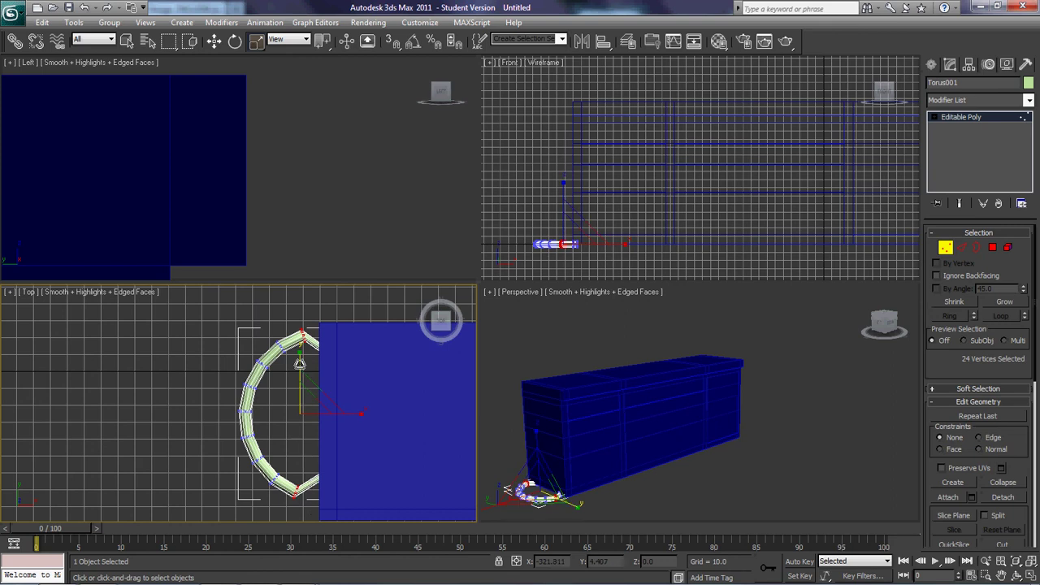
pyautogui.moveTo(299, 362)
pyautogui.mouseDown()
pyautogui.moveTo(302, 375)
pyautogui.moveTo(291, 369)
pyautogui.mouseUp()
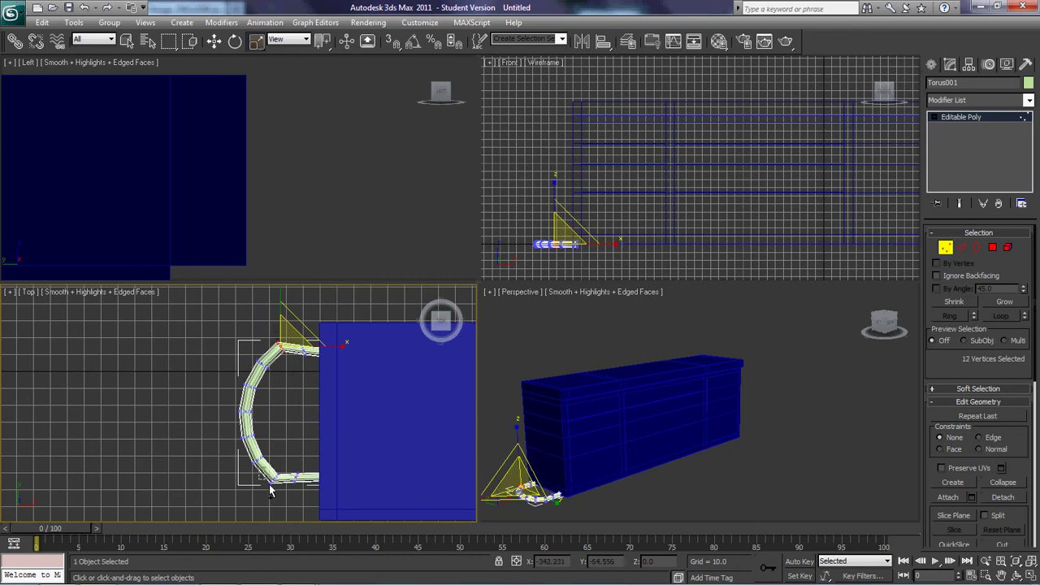
pyautogui.keyDown('ctrl'); pyautogui.moveTo(270, 487); pyautogui.dragTo(283, 498); pyautogui.keyUp('ctrl')
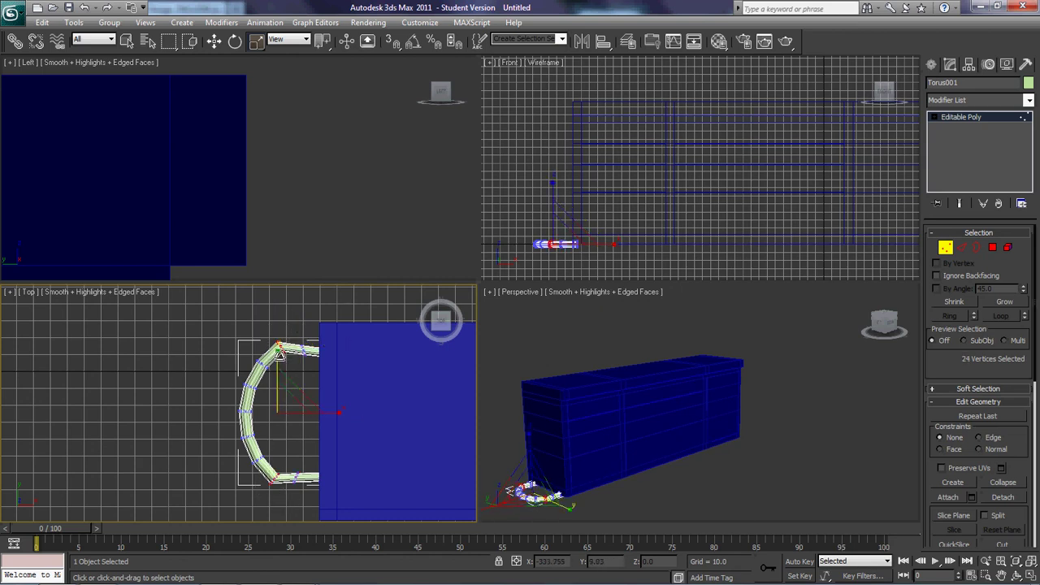
pyautogui.moveTo(279, 354); pyautogui.dragTo(279, 480)
pyautogui.press('w')
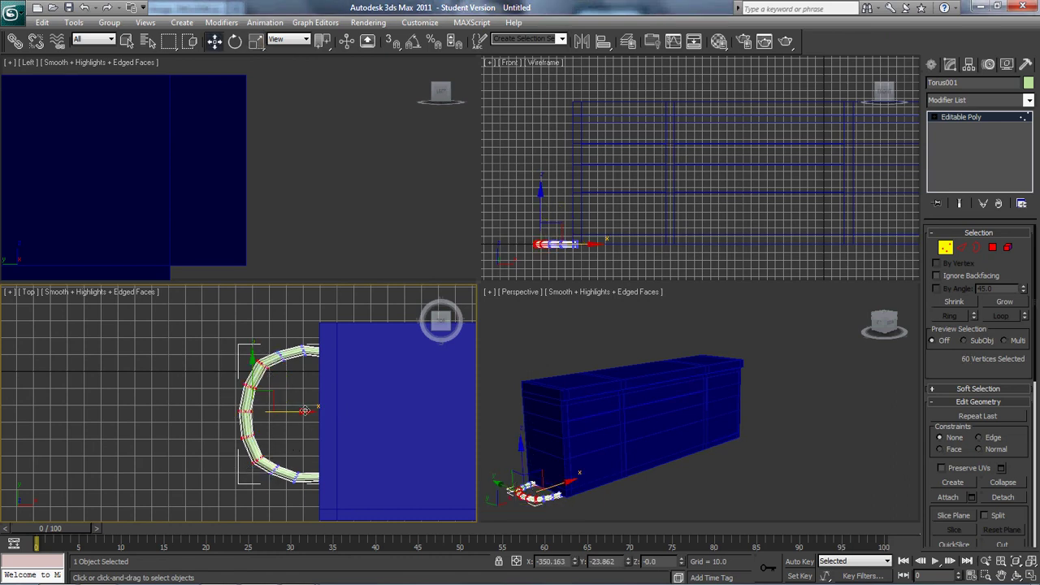
pyautogui.moveTo(304, 410); pyautogui.dragTo(314, 412)
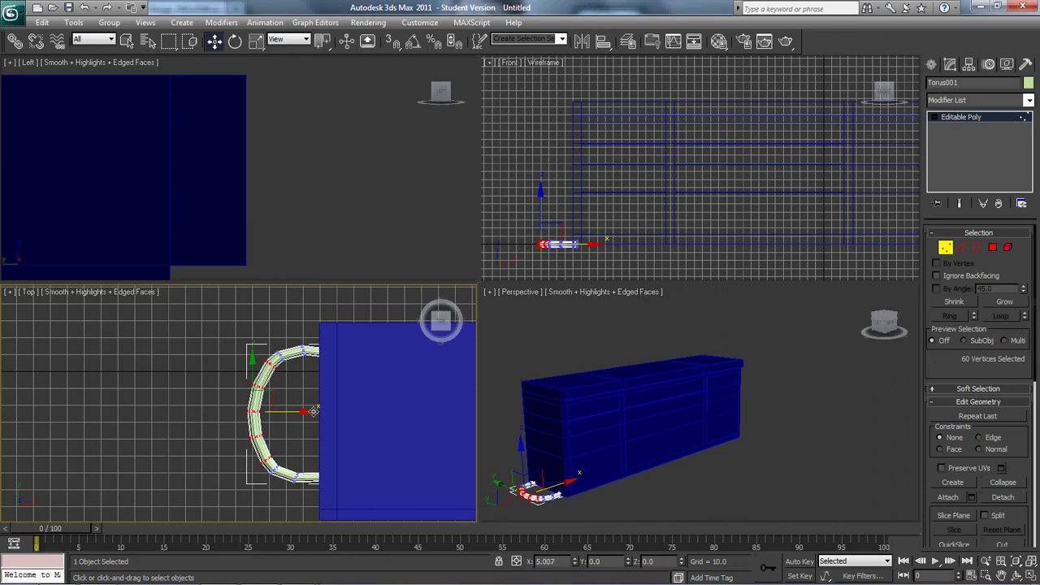
# - Raise the whole handle to Z about 133.4 near the upper part of the chest's side
pyautogui.click(293, 464)
pyautogui.keyDown('alt'); pyautogui.moveTo(292, 465); pyautogui.dragTo(363, 456, button='middle'); pyautogui.keyUp('alt')
pyautogui.click(981, 117)
pyautogui.moveTo(321, 443); pyautogui.dragTo(362, 244)
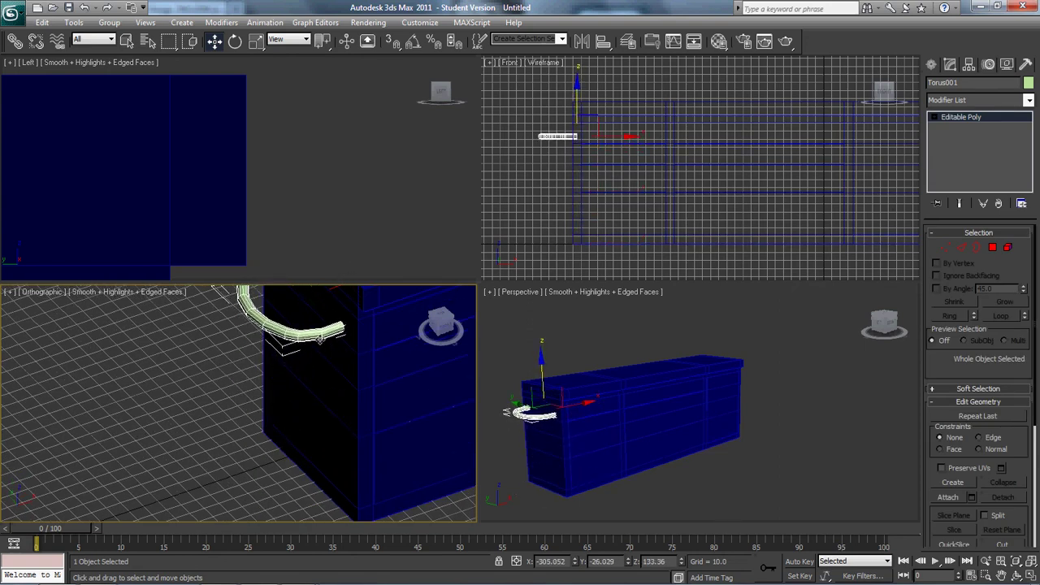
# - Scale the handle along X to about 64% so it projects less from the chest, checking the reference photo
pyautogui.moveTo(321, 341); pyautogui.dragTo(284, 476, button='middle')
pyautogui.press('r')
pyautogui.moveTo(269, 400); pyautogui.dragTo(295, 403)
pyautogui.press('r')
pyautogui.keyDown('alt'); pyautogui.moveTo(296, 403); pyautogui.dragTo(319, 408, button='middle'); pyautogui.keyUp('alt')
pyautogui.hotkey('alt', 'Tab')
pyautogui.hotkey('alt', 'Tab')
pyautogui.press('r')
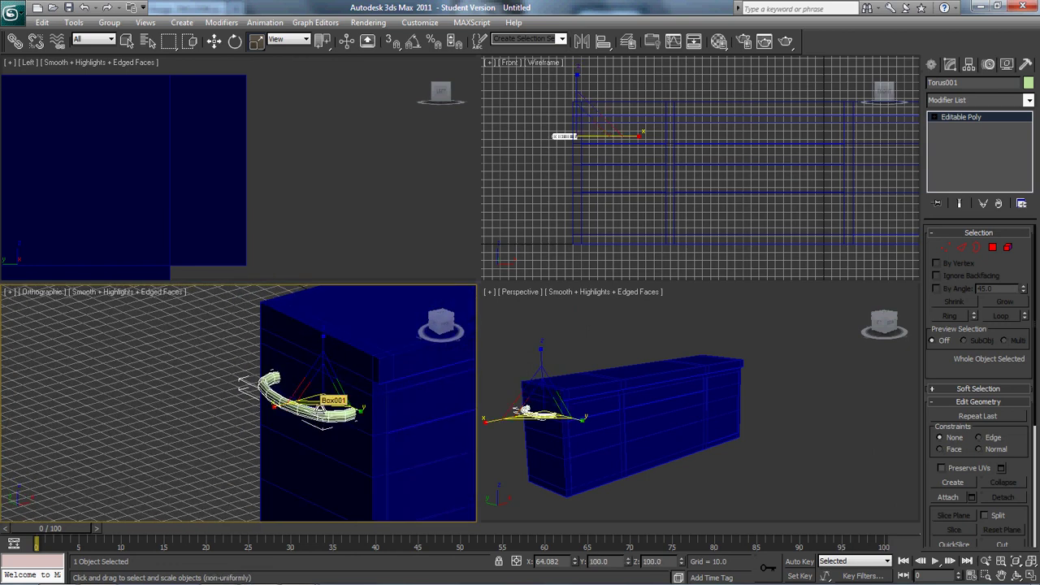
pyautogui.press('r')
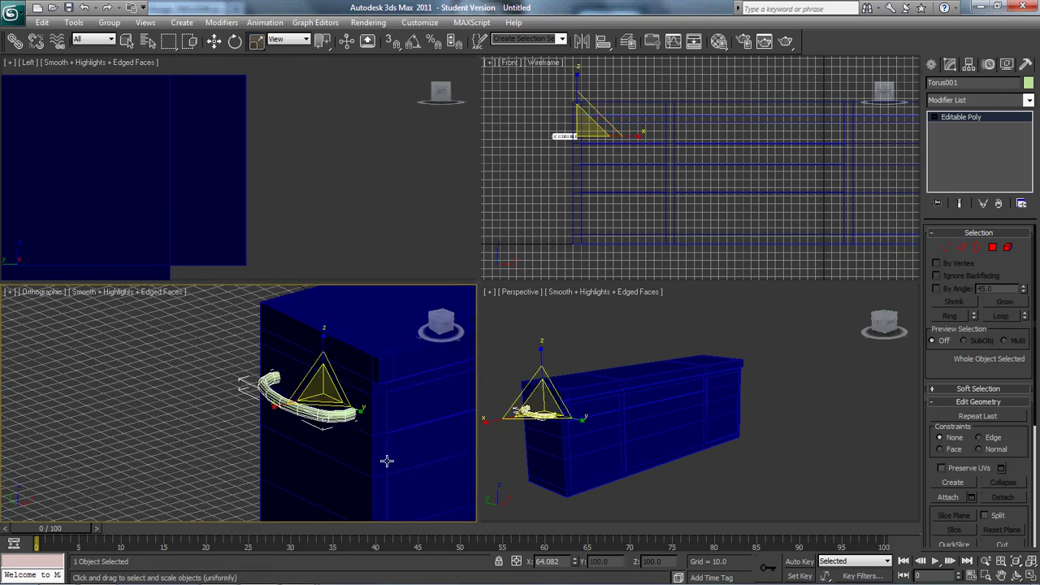
# - Create a box for a drawer pull against the chest's front face, about 4.3 long, 3.6 wide and 65 high
pyautogui.moveTo(387, 461)
pyautogui.keyDown('alt'); pyautogui.mouseDown(button='middle')
pyautogui.moveTo(346, 444)
pyautogui.moveTo(243, 464)
pyautogui.moveTo(311, 476)
pyautogui.moveTo(388, 453)
pyautogui.mouseUp(button='middle'); pyautogui.keyUp('alt')
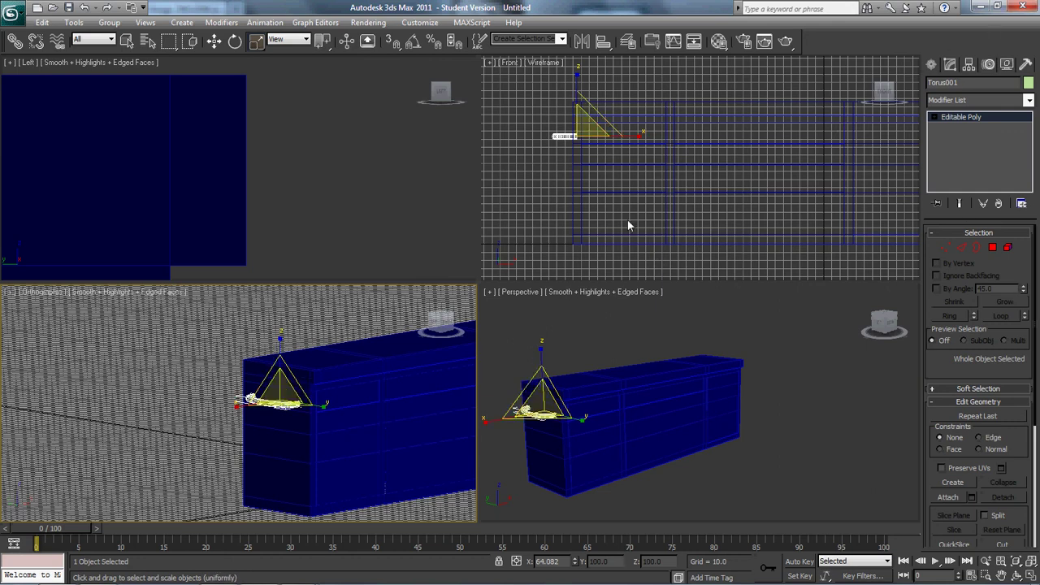
pyautogui.rightClick(218, 100)
pyautogui.scroll(-8, 248, 124)
pyautogui.moveTo(230, 188); pyautogui.dragTo(238, 157, button='middle')
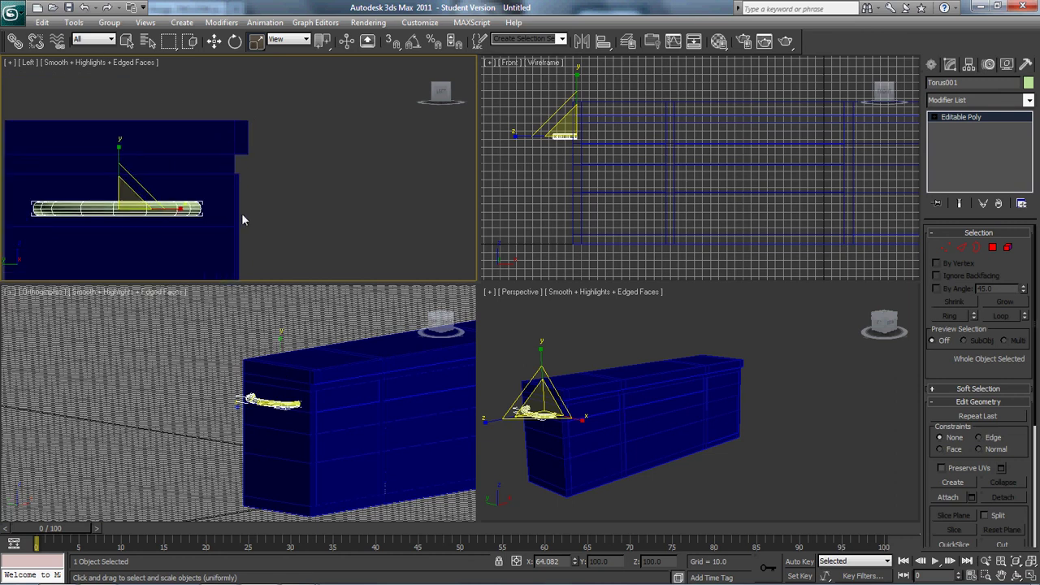
pyautogui.scroll(6, 259, 227)
pyautogui.moveTo(277, 258); pyautogui.dragTo(281, 201, button='middle')
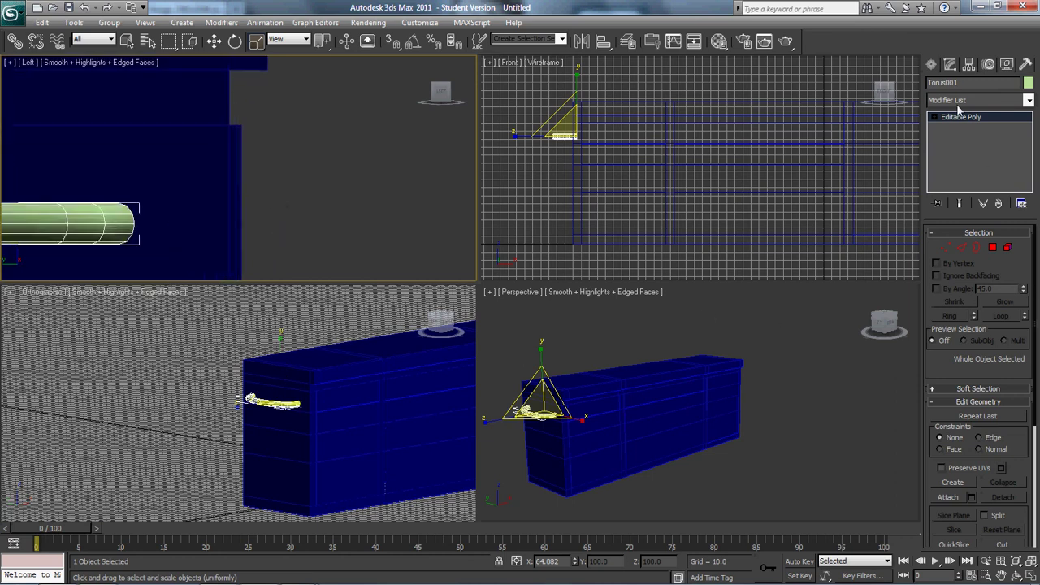
pyautogui.click(931, 64)
pyautogui.click(954, 147)
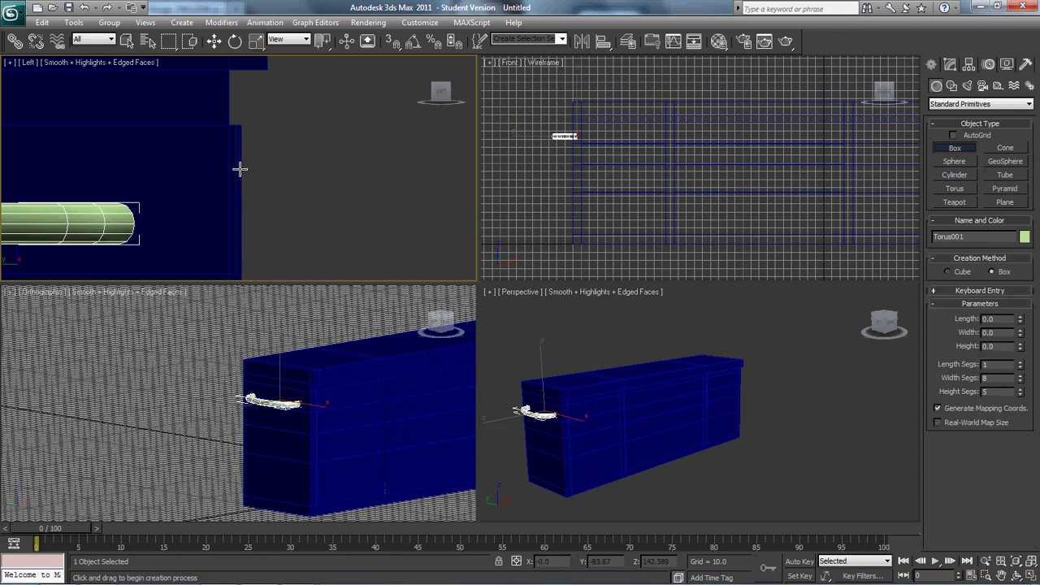
pyautogui.moveTo(241, 168); pyautogui.dragTo(262, 193)
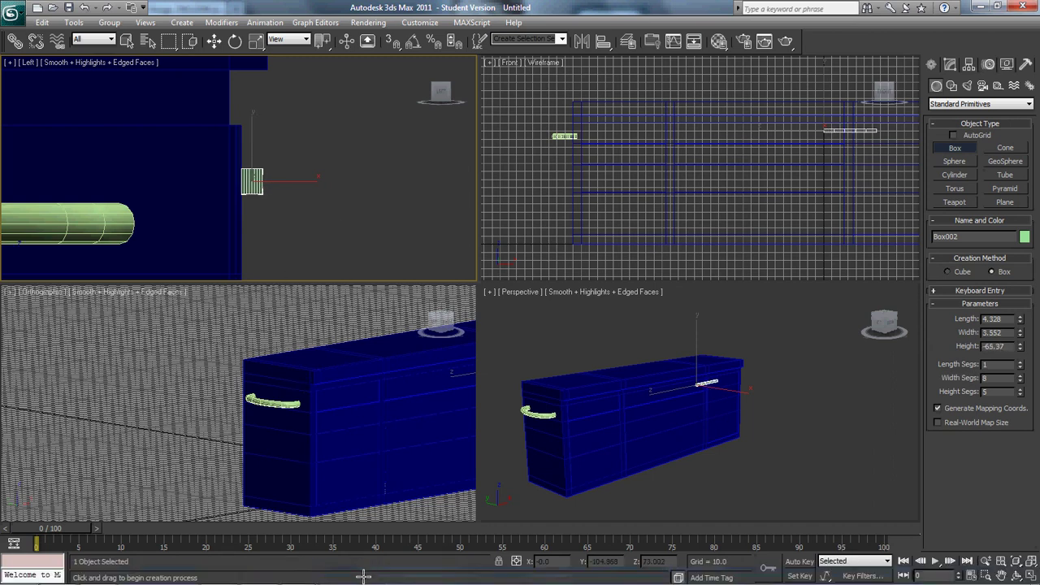
# - Move the drawer pull along X to about -296 onto the leftmost column's top drawer, and compare it with the reference photo
pyautogui.click(687, 149)
pyautogui.press('r')
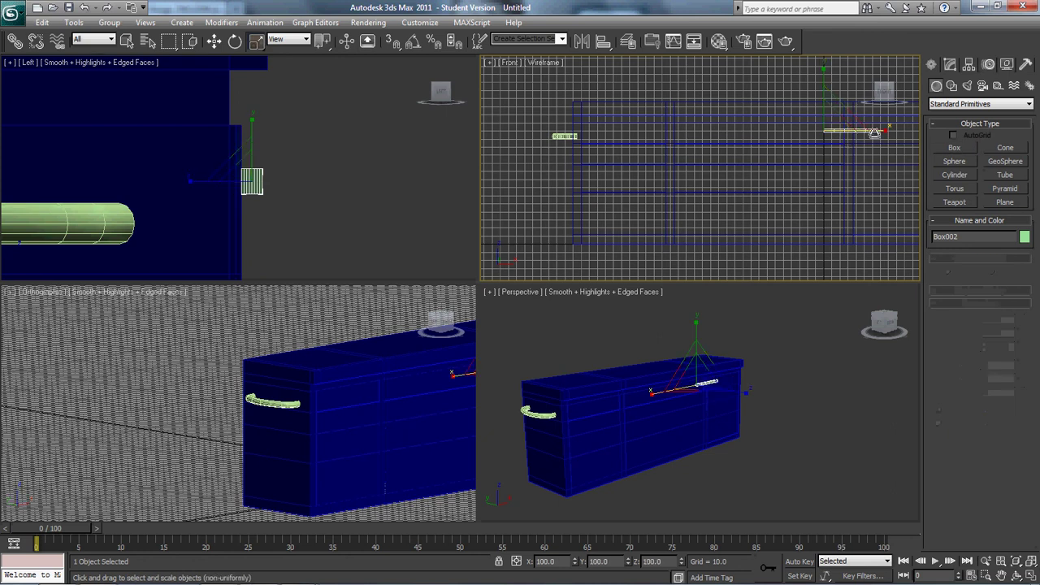
pyautogui.press('w')
pyautogui.moveTo(879, 127); pyautogui.dragTo(635, 133)
pyautogui.hotkey('alt', 'Tab')
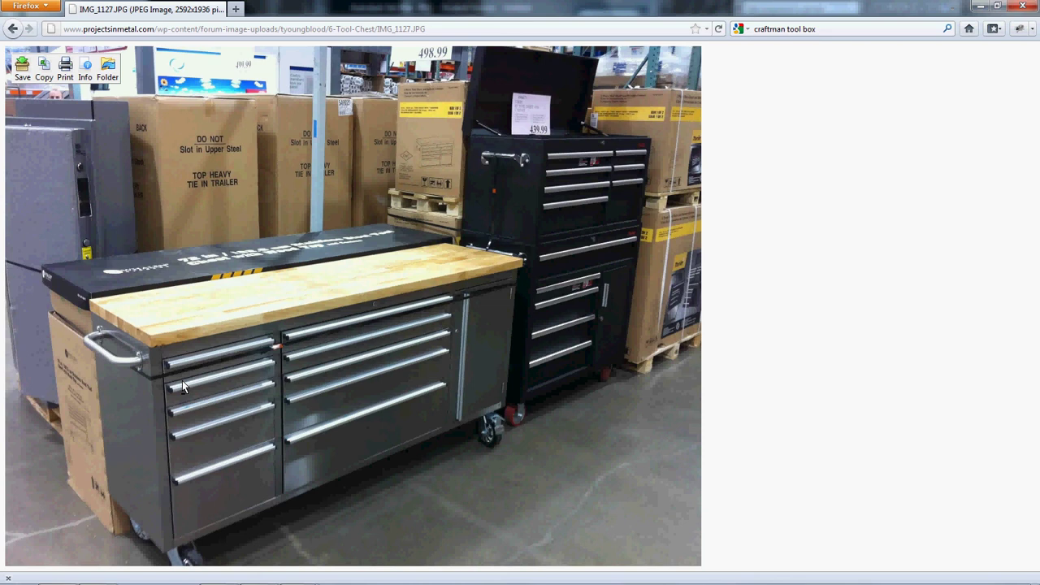
pyautogui.hotkey('alt', 'Tab')
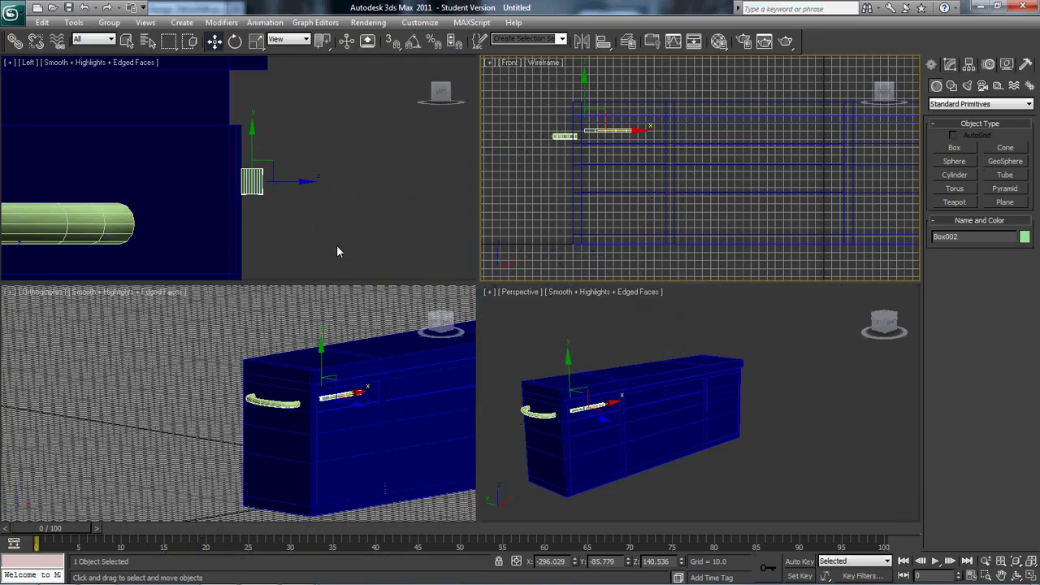
# - Reduce the drawer pull box to 2 width segments and 1 height segment, and convert it to an Editable Poly
pyautogui.scroll(5, 296, 234)
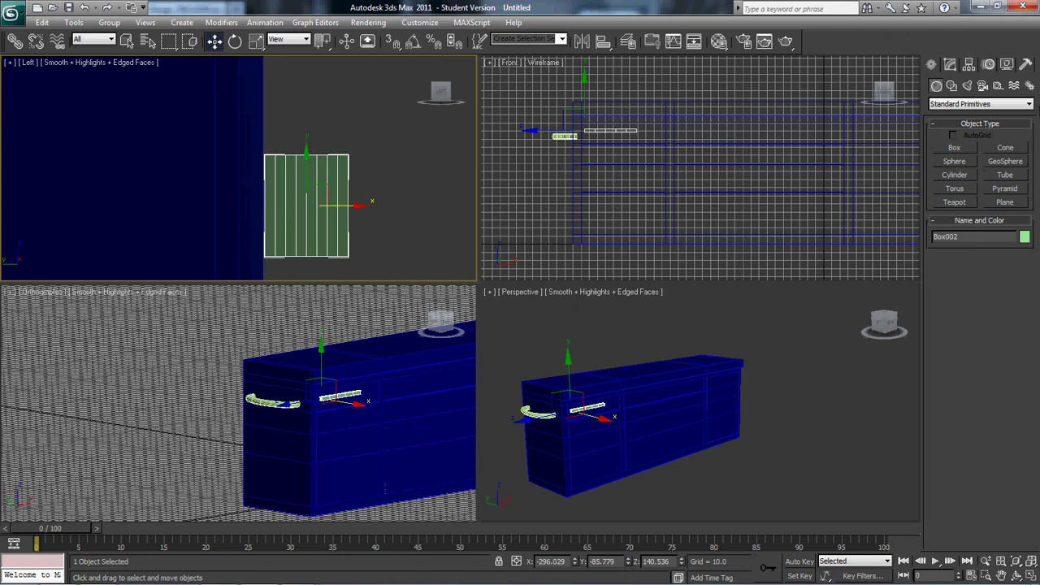
pyautogui.click(951, 65)
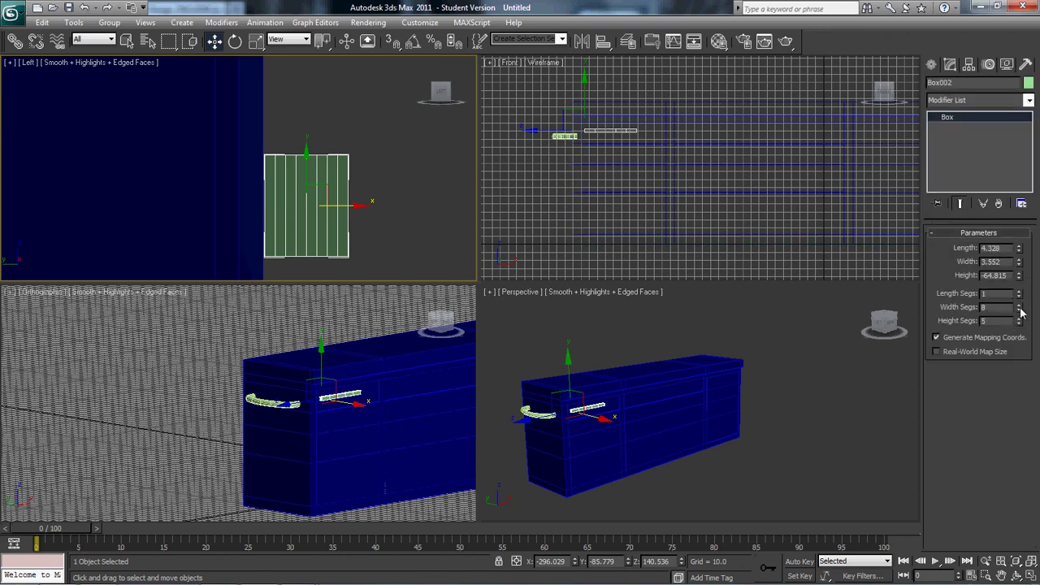
pyautogui.moveTo(1021, 312); pyautogui.dragTo(1024, 342)
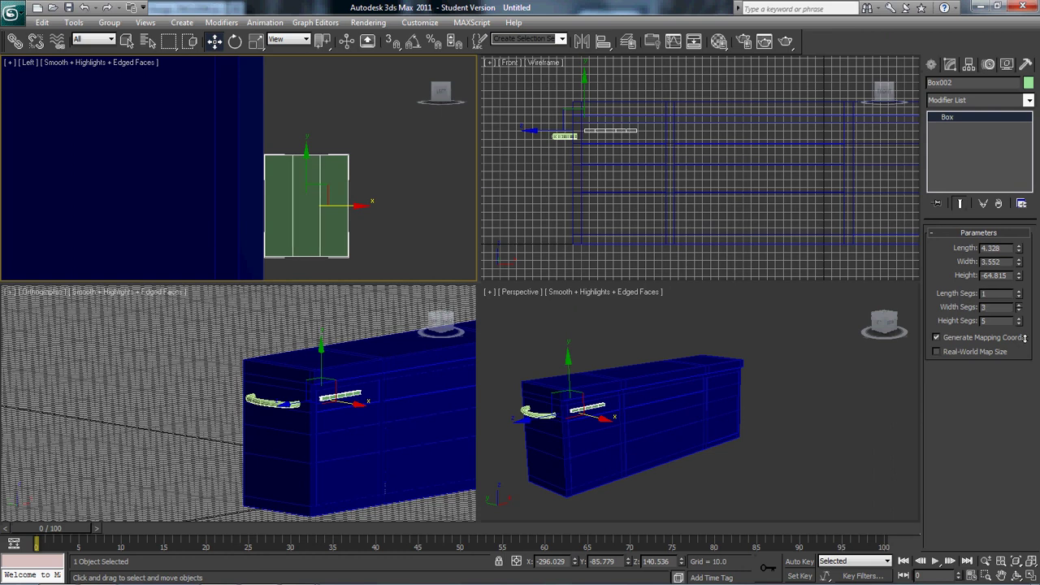
pyautogui.moveTo(1025, 342); pyautogui.dragTo(1024, 350)
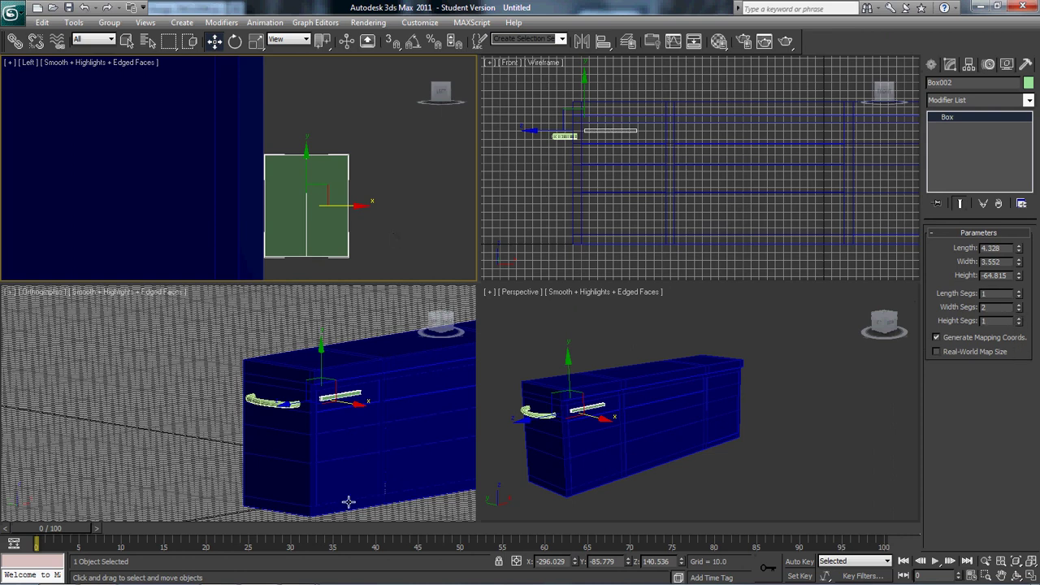
pyautogui.rightClick(954, 126)
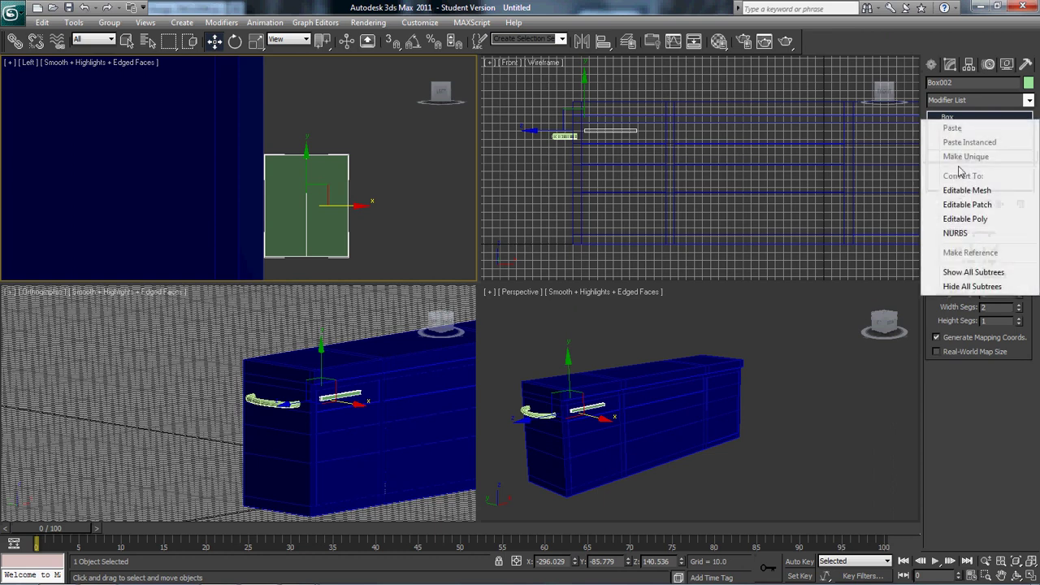
pyautogui.click(967, 219)
# - Scale the drawer pull's middle vertices inward along Y to pinch its top and bottom into grooves
pyautogui.click(947, 248)
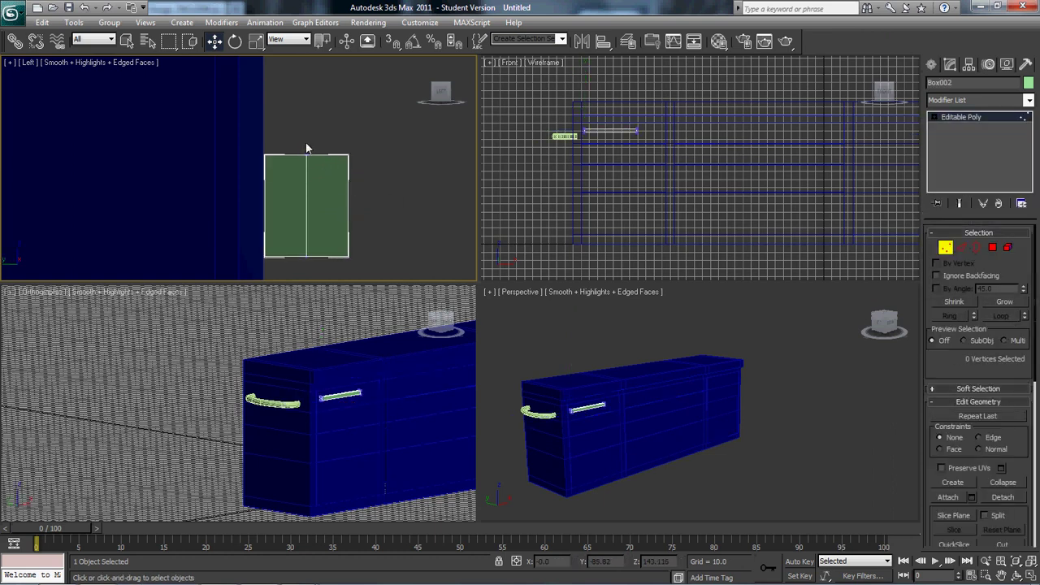
pyautogui.moveTo(307, 148); pyautogui.dragTo(323, 319)
pyautogui.press('r')
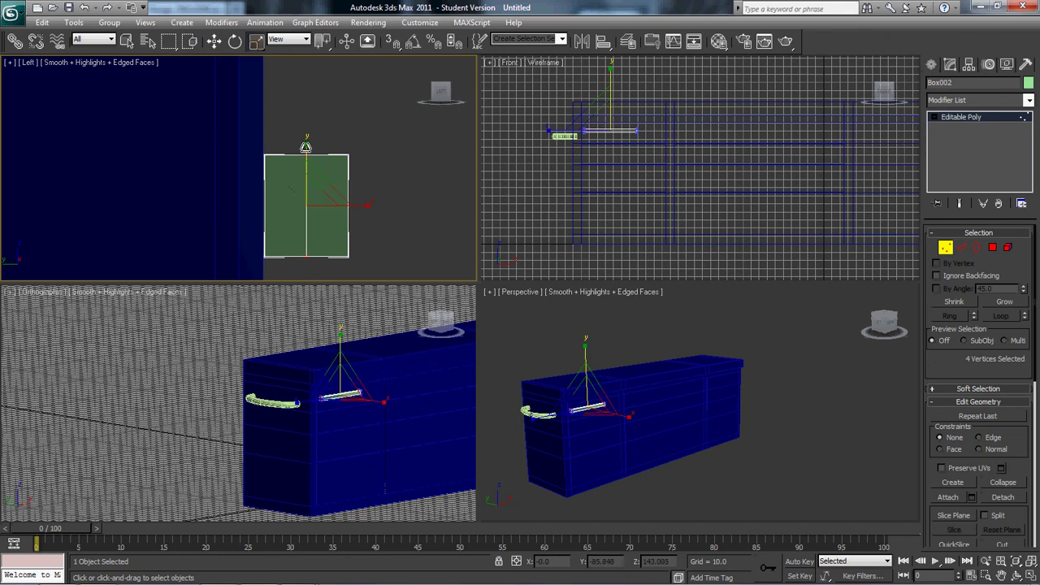
pyautogui.moveTo(316, 191); pyautogui.dragTo(316, 201)
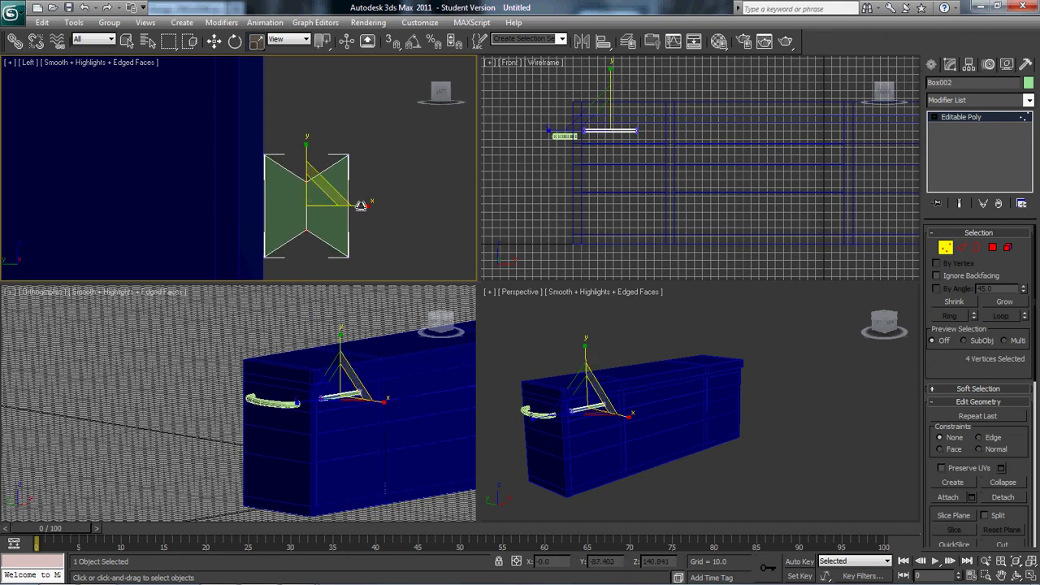
# - Bevel the drawer pull's front polygon with a height of 0.372 and an outline of -1.0
pyautogui.keyDown('alt'); pyautogui.moveTo(360, 213); pyautogui.dragTo(347, 225, button='middle'); pyautogui.keyUp('alt')
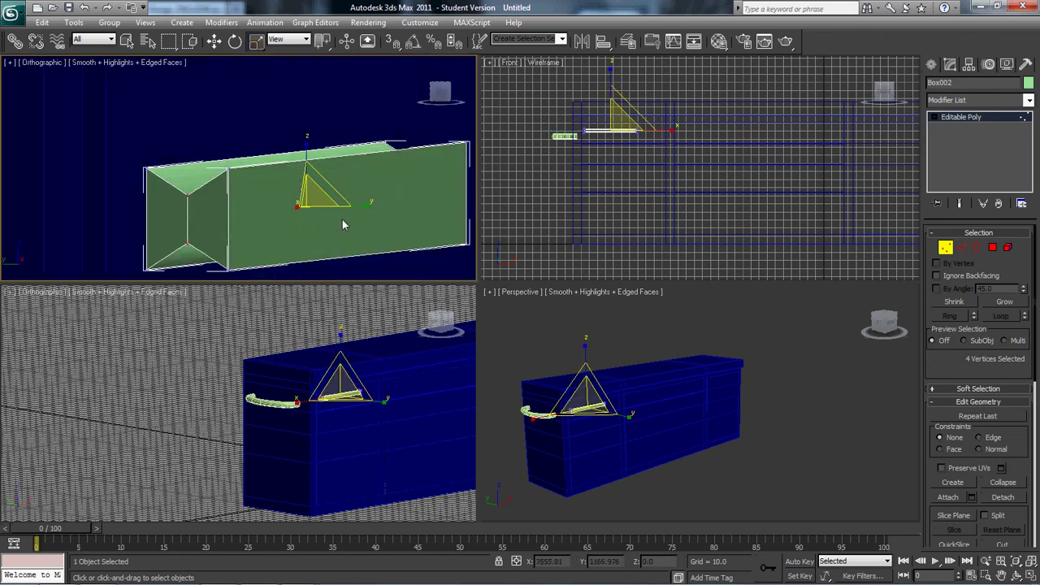
pyautogui.press('2')
pyautogui.click(992, 247)
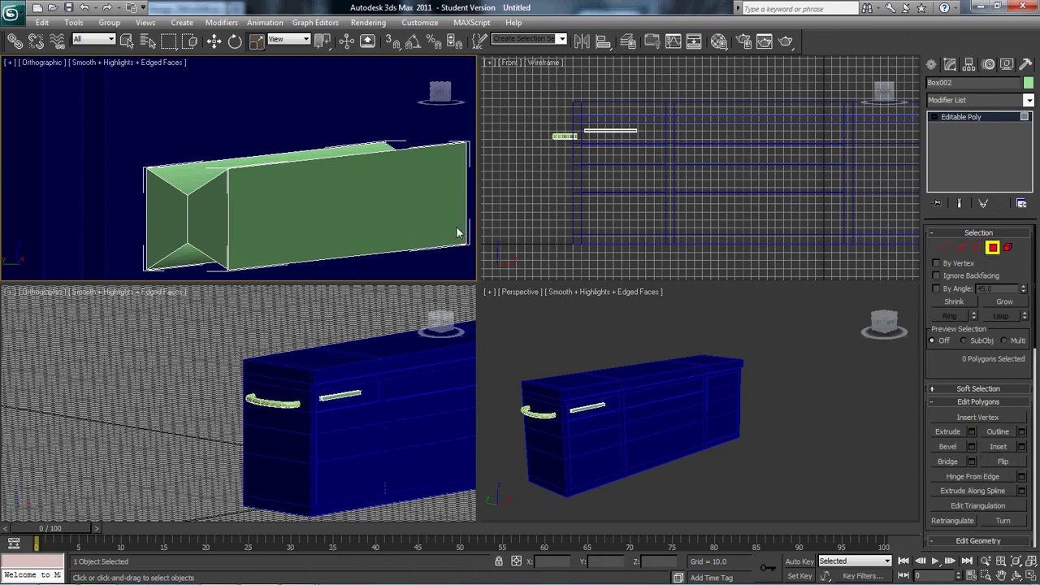
pyautogui.click(383, 204)
pyautogui.rightClick(379, 231)
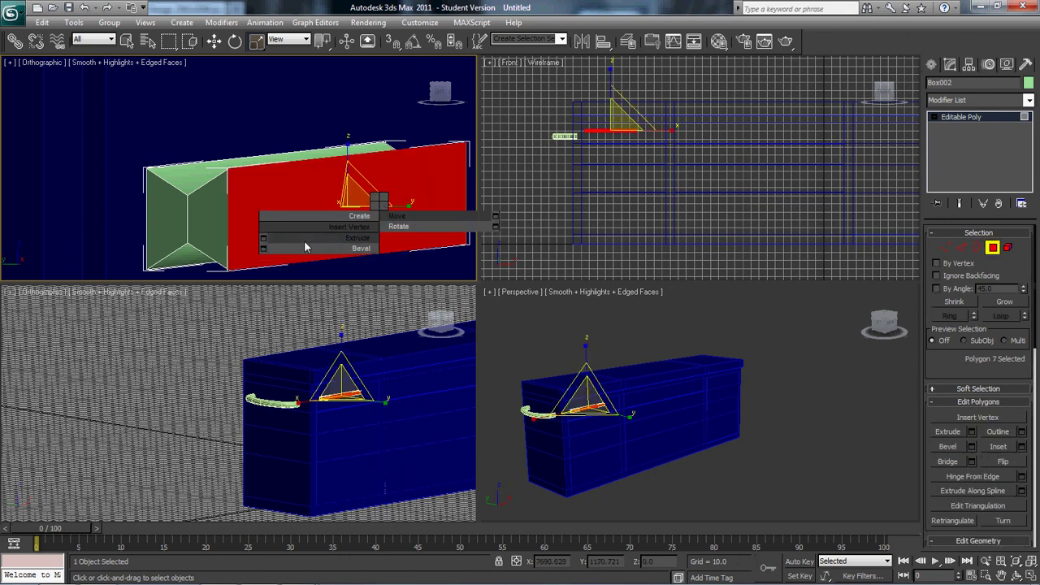
pyautogui.click(264, 256)
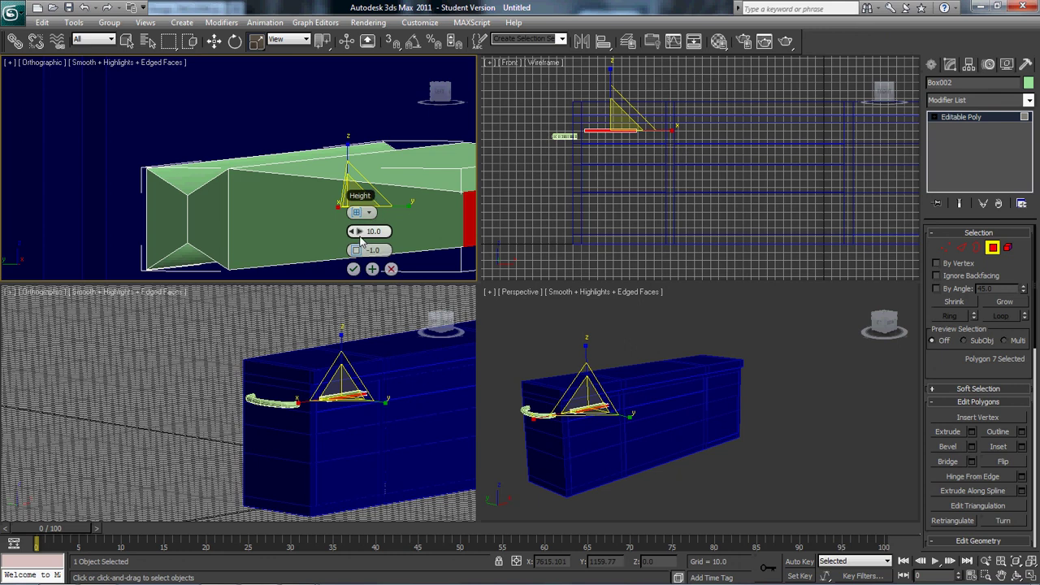
pyautogui.moveTo(355, 231); pyautogui.dragTo(132, 255)
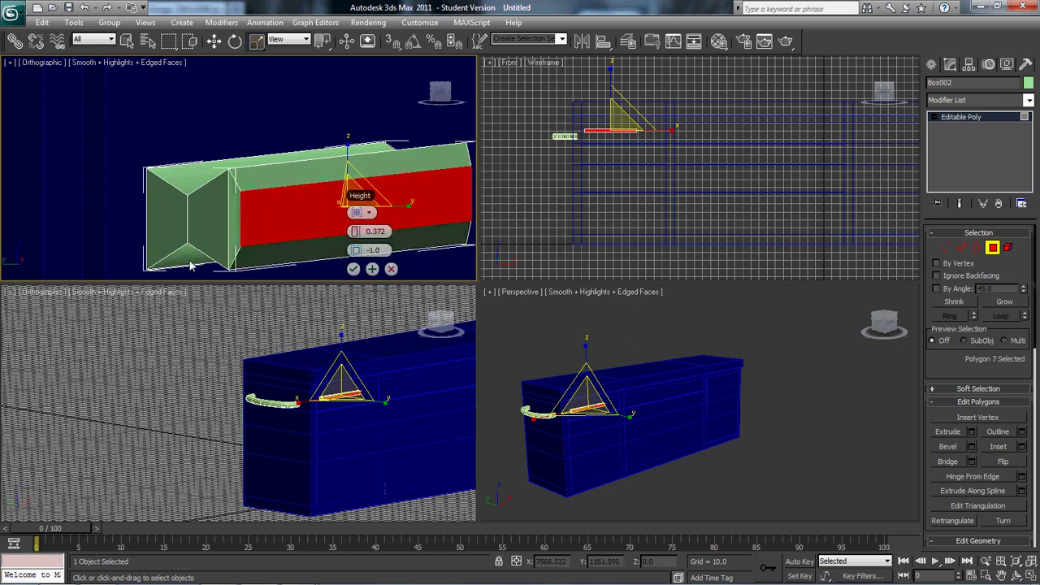
pyautogui.click(353, 268)
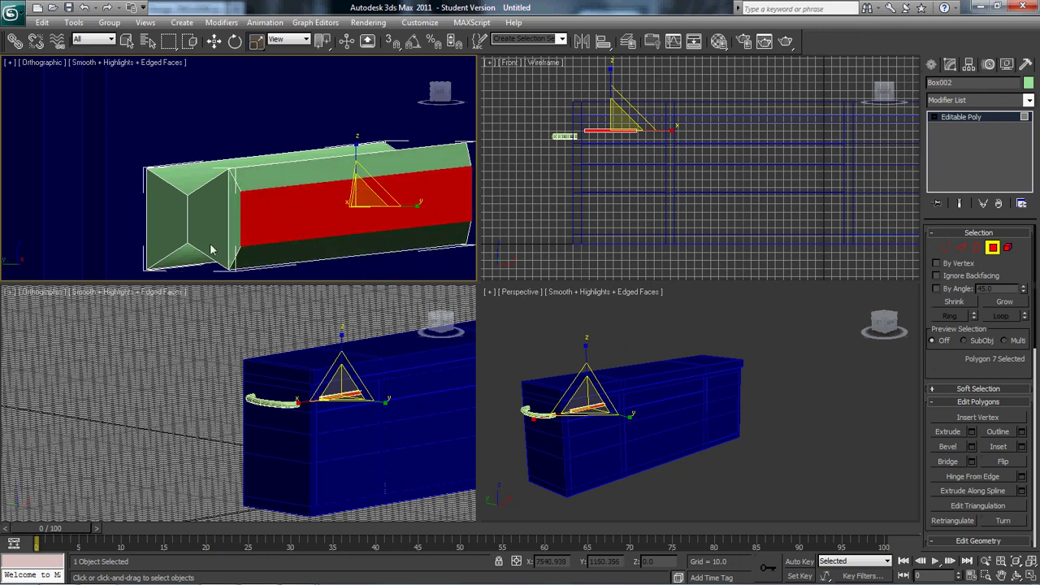
# - Lengthen the drawer pull along X by moving its end vertices towards the far edge of the leftmost column's top drawer
pyautogui.click(961, 122)
pyautogui.scroll(-5, 366, 165)
pyautogui.keyDown('alt'); pyautogui.moveTo(326, 166); pyautogui.dragTo(204, 212, button='middle'); pyautogui.keyUp('alt')
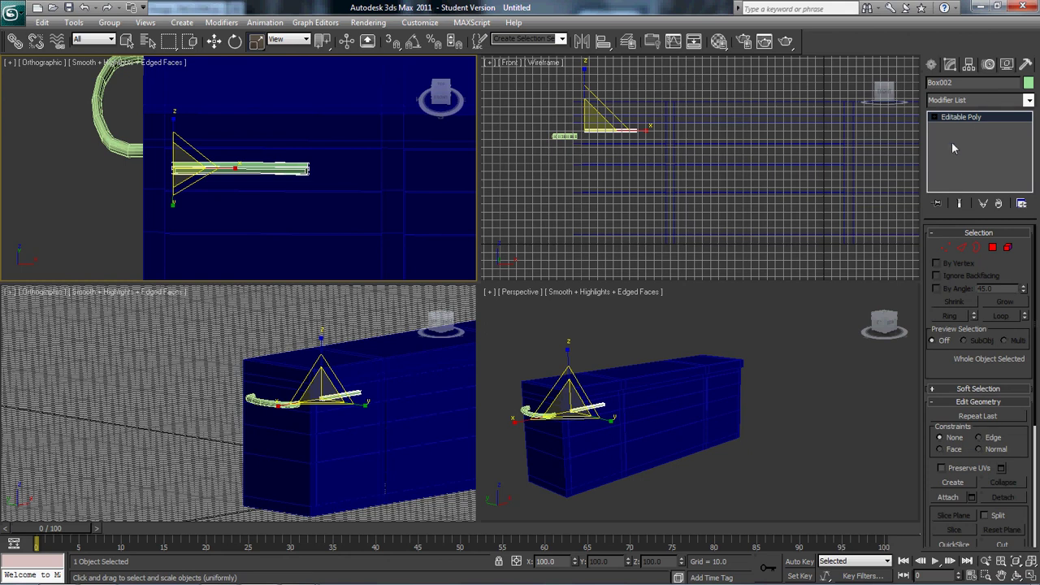
pyautogui.click(945, 247)
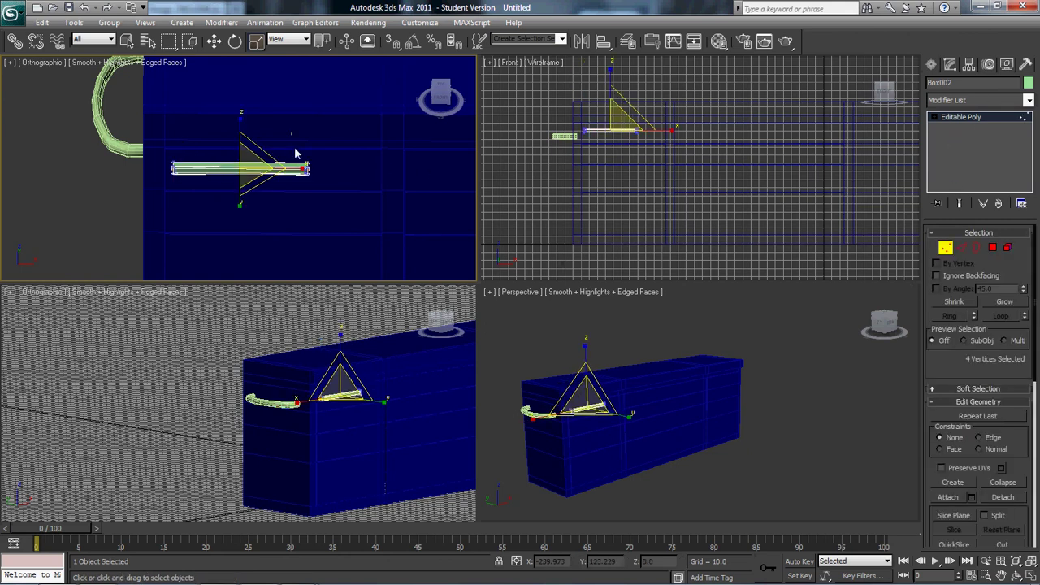
pyautogui.press('w')
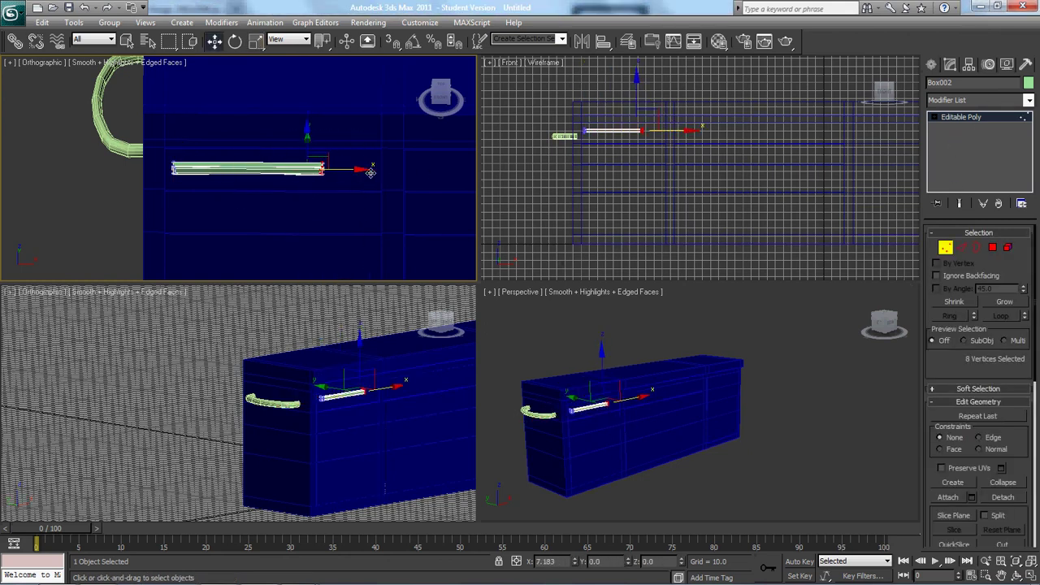
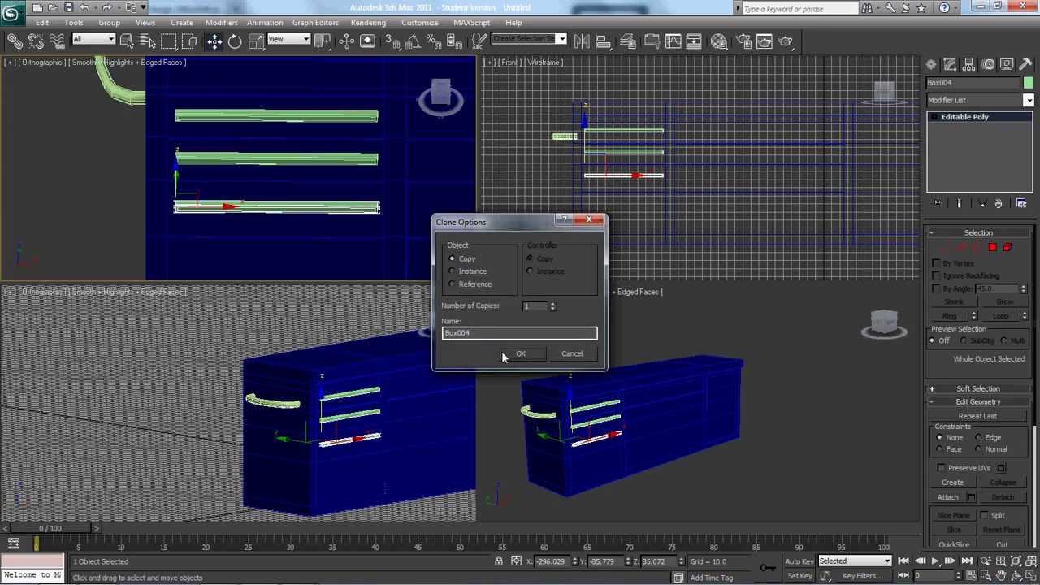
# - Copy the drawer pull down the leftmost column onto the third and fourth drawers, at Z about 85 and 50
pyautogui.press('Return')
pyautogui.moveTo(177, 174); pyautogui.dragTo(194, 233)
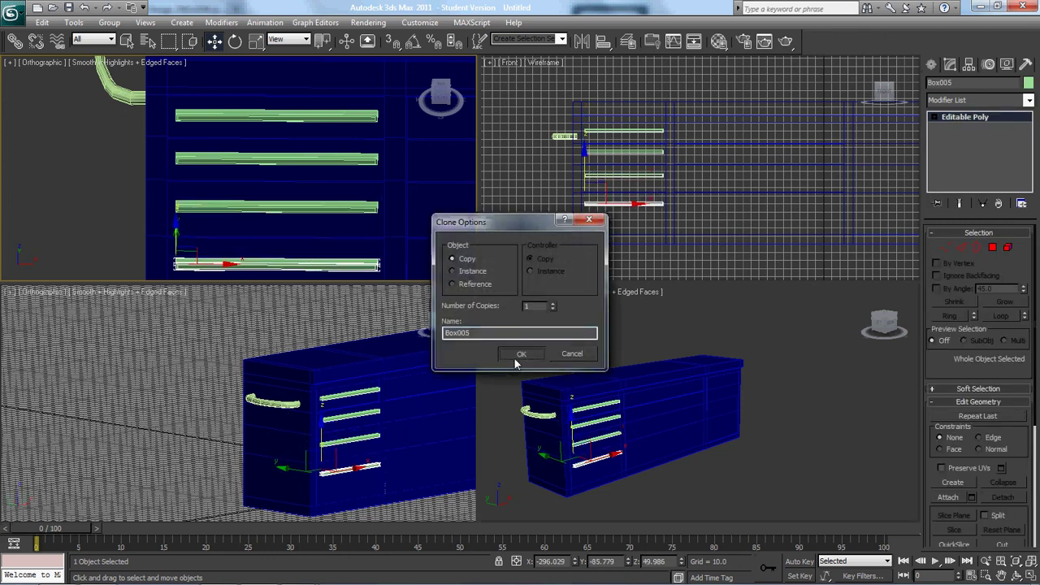
pyautogui.click(520, 353)
# - Select all four pulls of the leftmost column and copy them along X onto the middle column's drawers
pyautogui.keyDown('ctrl'); pyautogui.click(302, 204); pyautogui.keyUp('ctrl')
pyautogui.keyDown('ctrl'); pyautogui.click(309, 161); pyautogui.keyUp('ctrl')
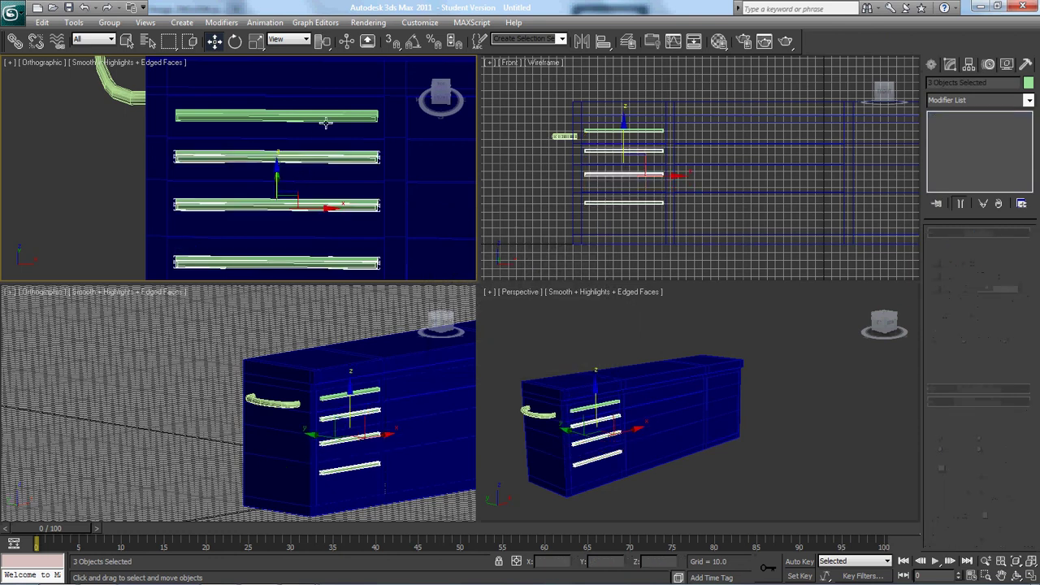
pyautogui.keyDown('ctrl'); pyautogui.click(320, 115); pyautogui.keyUp('ctrl')
pyautogui.moveTo(299, 159); pyautogui.dragTo(169, 104, button='middle')
pyautogui.scroll(-5, 219, 143)
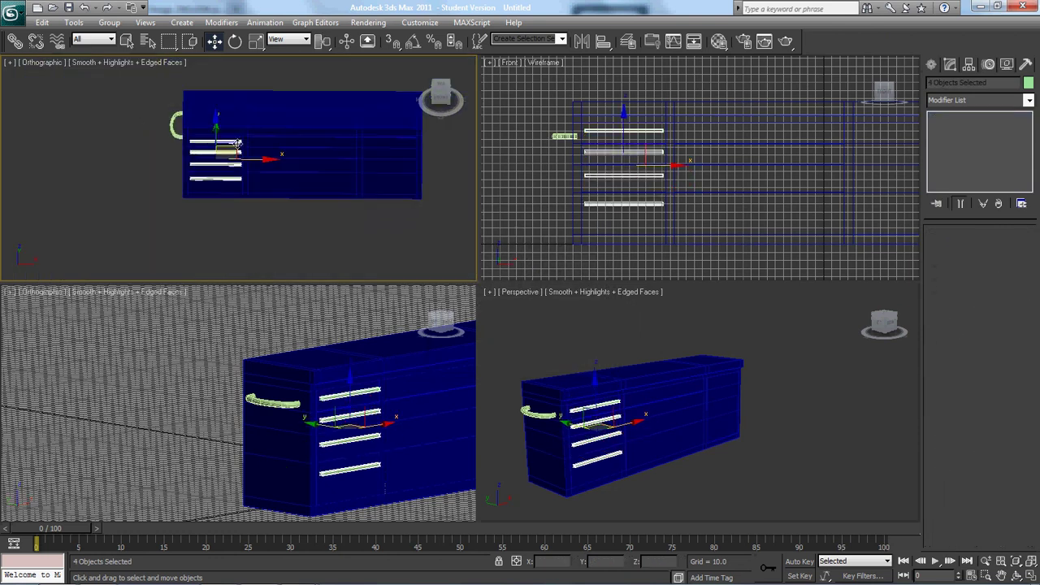
pyautogui.keyDown('shift'); pyautogui.moveTo(275, 162); pyautogui.dragTo(325, 177); pyautogui.keyUp('shift')
pyautogui.click(503, 353)
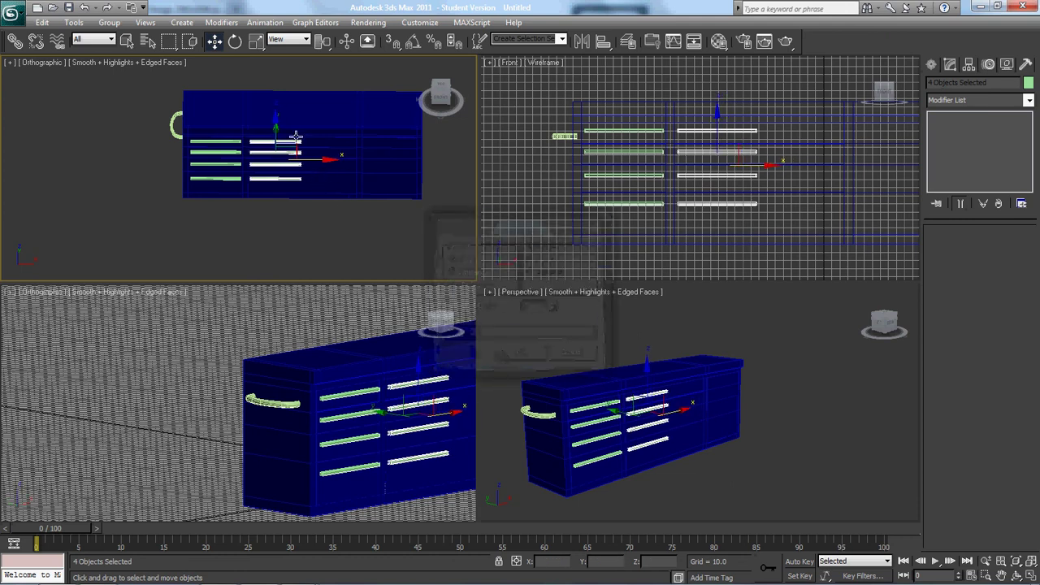
# - Select the middle column's four pulls and scale them along X to a much greater length for the wider drawers
pyautogui.click(284, 218)
pyautogui.click(292, 142)
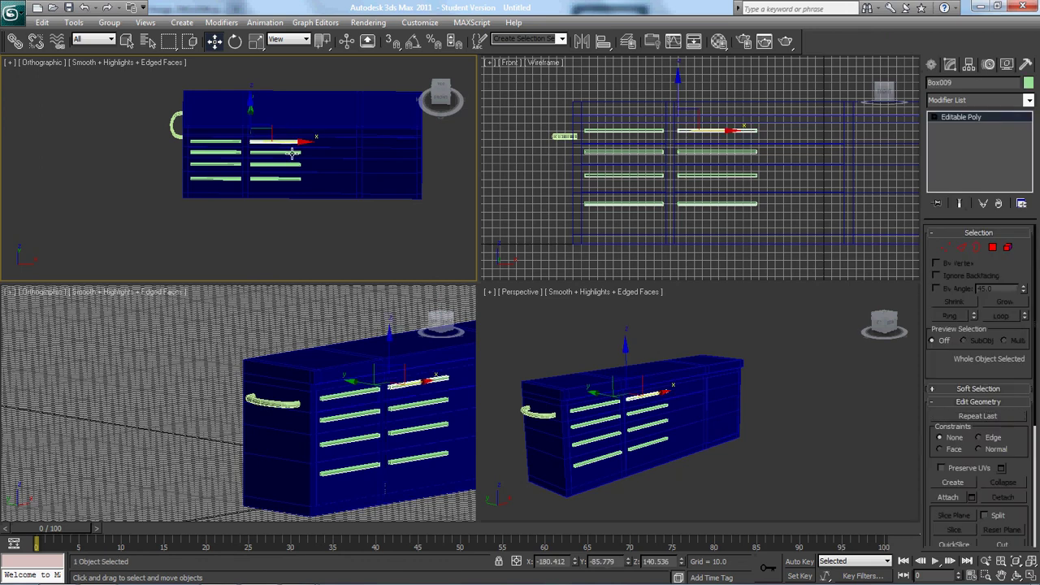
pyautogui.keyDown('ctrl'); pyautogui.click(293, 153); pyautogui.keyUp('ctrl')
pyautogui.keyDown('ctrl'); pyautogui.click(292, 165); pyautogui.keyUp('ctrl')
pyautogui.keyDown('ctrl'); pyautogui.click(289, 181); pyautogui.keyUp('ctrl')
pyautogui.keyDown('ctrl'); pyautogui.click(288, 180); pyautogui.keyUp('ctrl')
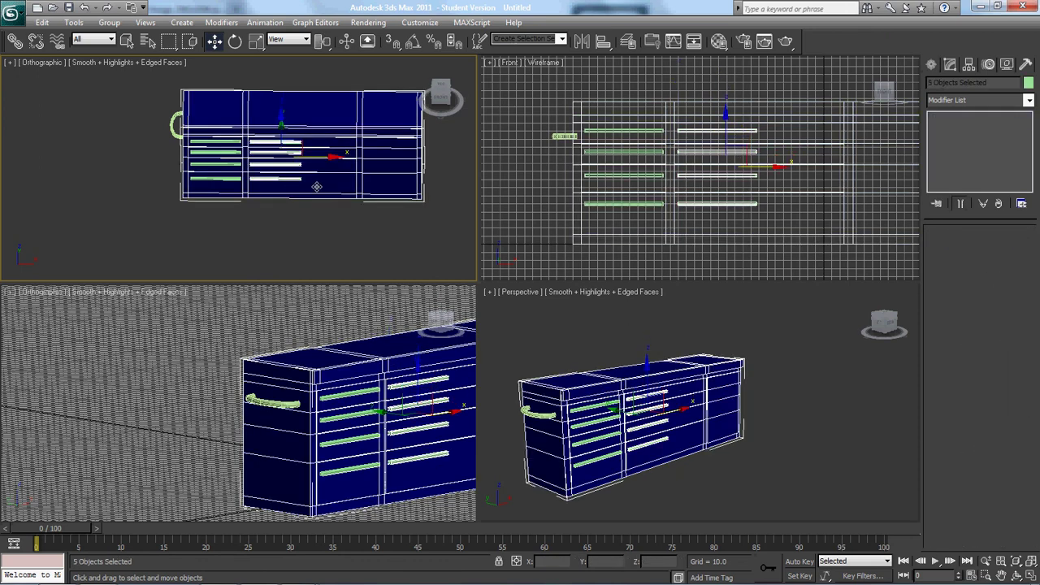
pyautogui.keyDown('alt'); pyautogui.click(331, 174); pyautogui.keyUp('alt')
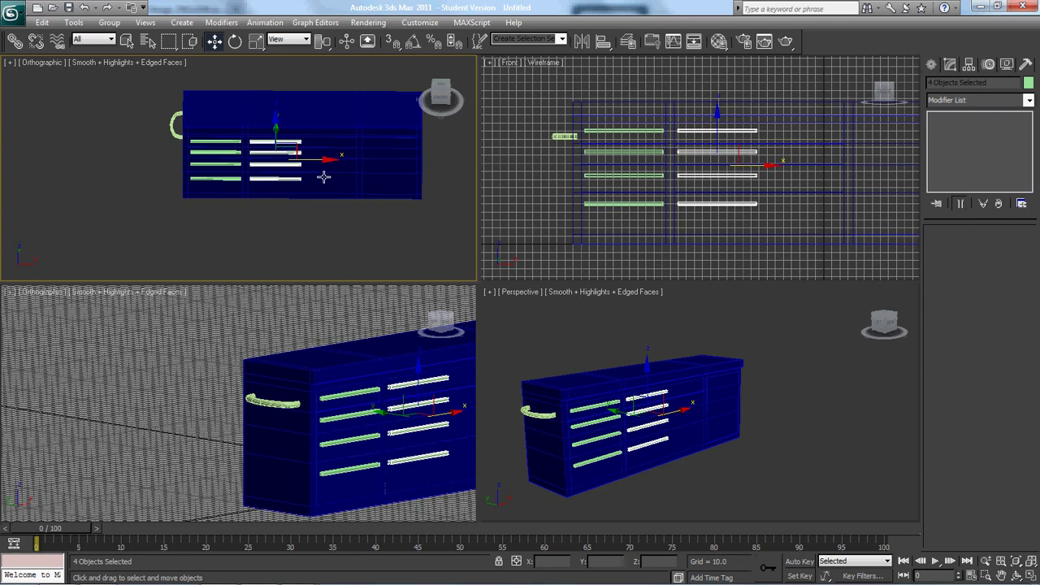
pyautogui.press('r')
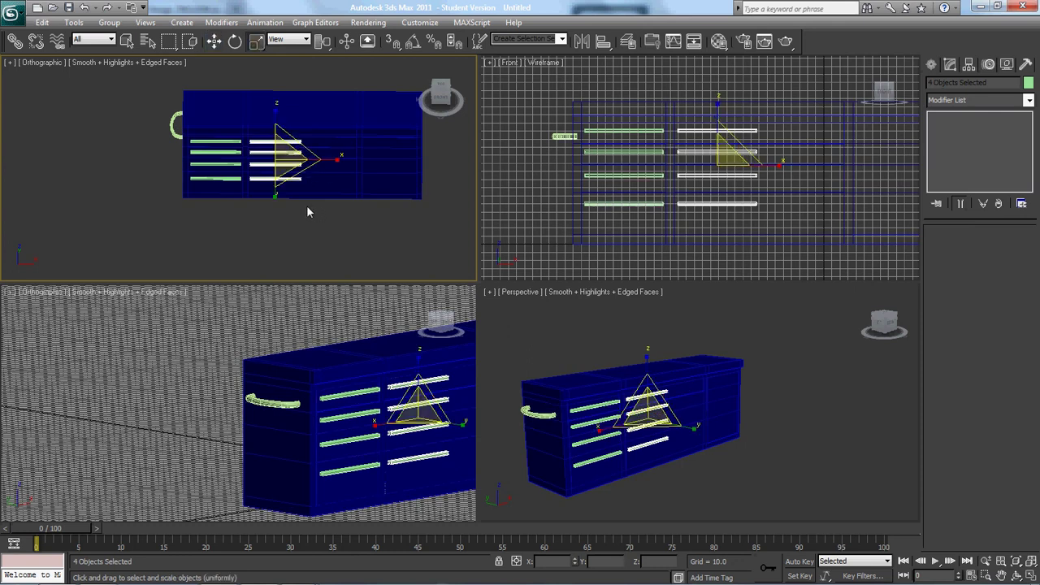
pyautogui.scroll(4, 312, 193)
pyautogui.moveTo(352, 139); pyautogui.dragTo(408, 152)
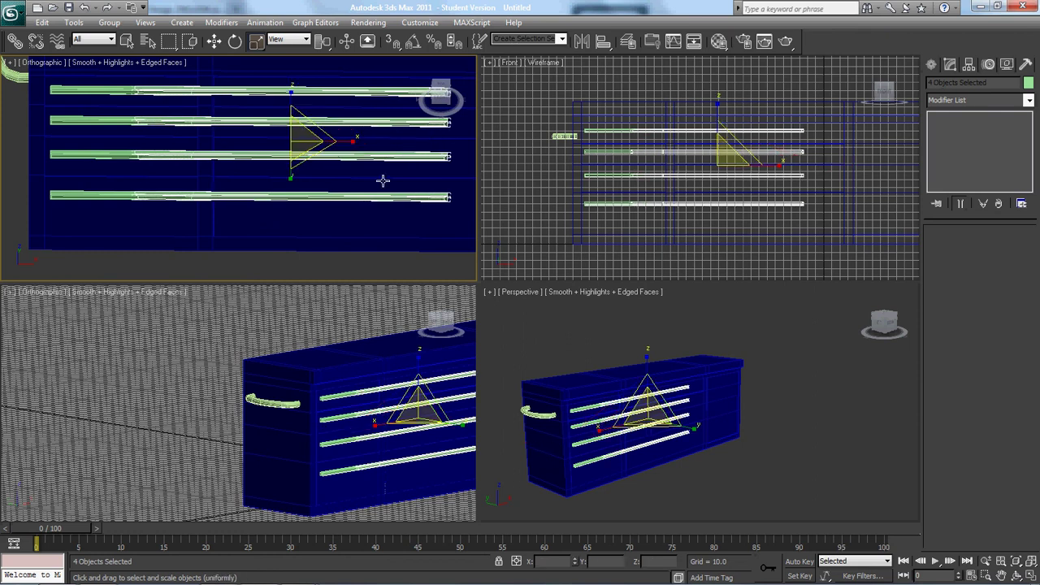
# - Shift the four long pulls along X and fit their length so they sit centred on the middle column's drawers
pyautogui.moveTo(382, 178); pyautogui.dragTo(238, 204, button='middle')
pyautogui.press('w')
pyautogui.moveTo(208, 166)
pyautogui.keyDown('shift'); pyautogui.mouseDown()
pyautogui.moveTo(293, 184)
pyautogui.moveTo(273, 164)
pyautogui.moveTo(287, 166)
pyautogui.mouseUp(); pyautogui.keyUp('shift')
pyautogui.press('r')
pyautogui.press('w')
pyautogui.scroll(-3, 287, 165)
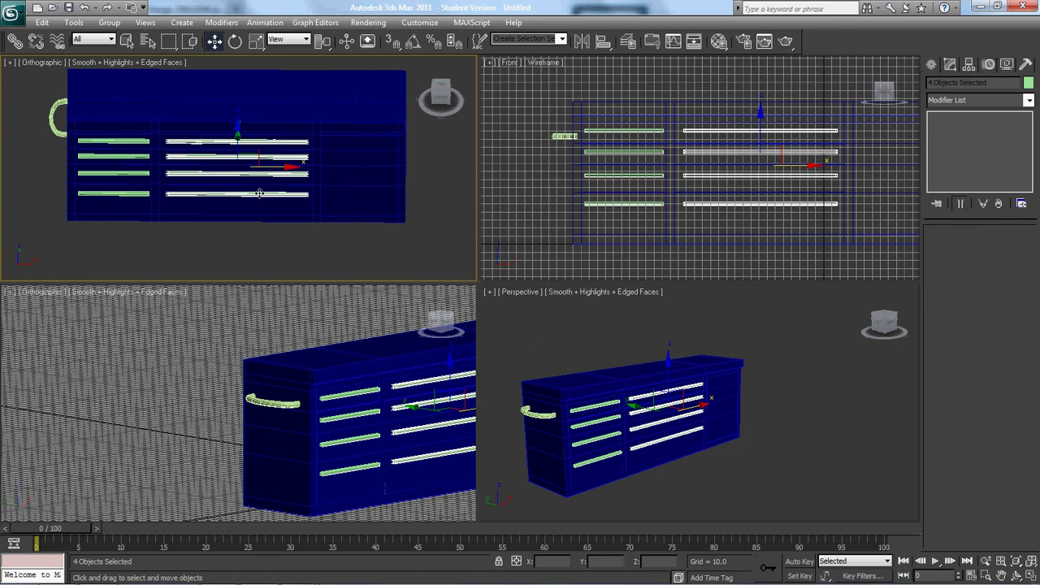
# - Copy the leftmost column's second drawer pull along X to the rightmost column, at X about 39
pyautogui.click(145, 155)
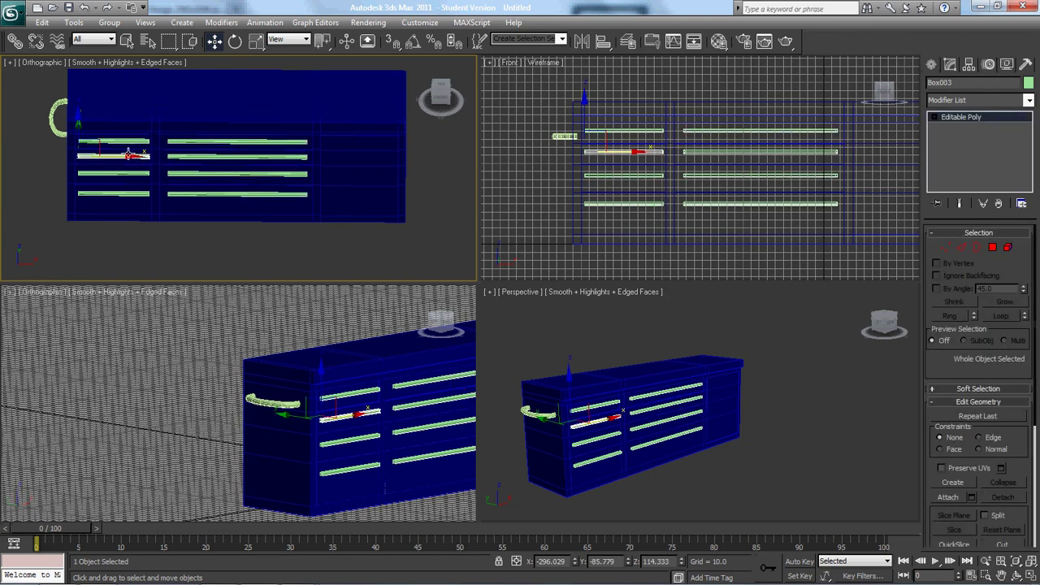
pyautogui.moveTo(163, 161); pyautogui.dragTo(372, 178)
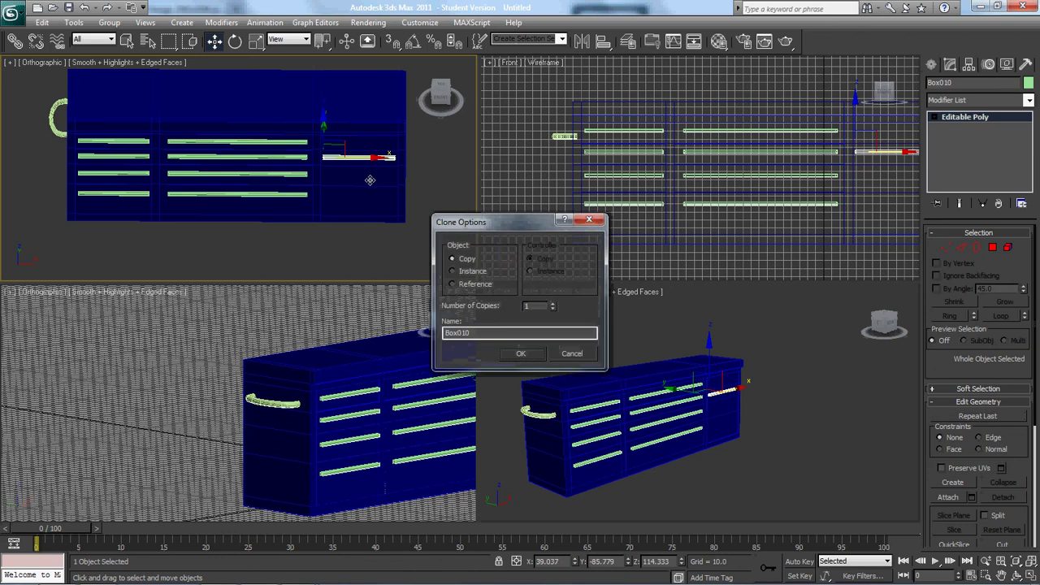
pyautogui.click(498, 352)
pyautogui.press('e')
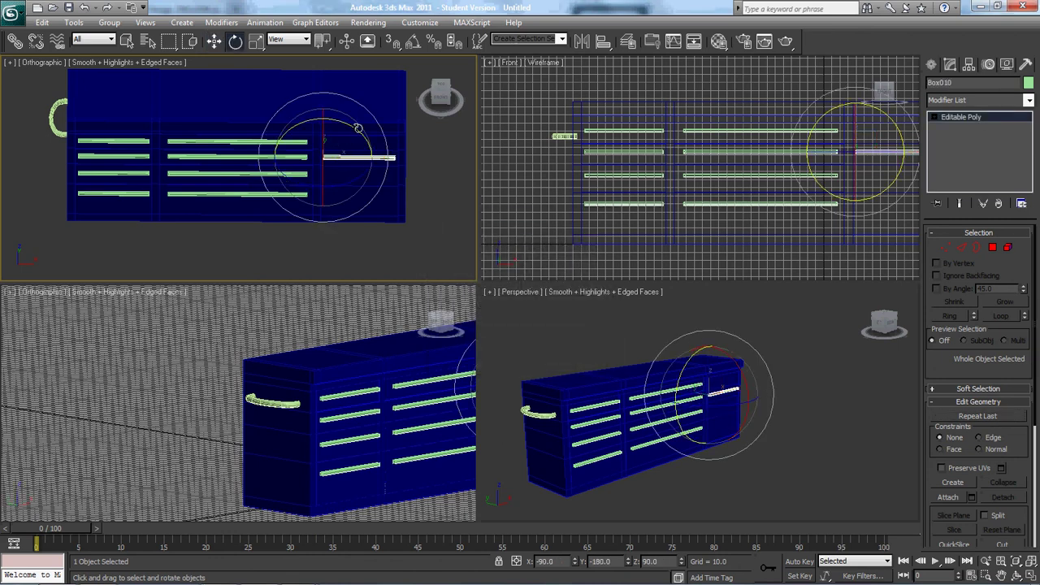
pyautogui.moveTo(360, 127); pyautogui.dragTo(237, 80)
pyautogui.rightClick(237, 81)
pyautogui.press('f')
pyautogui.moveTo(287, 122); pyautogui.dragTo(269, 258, button='middle')
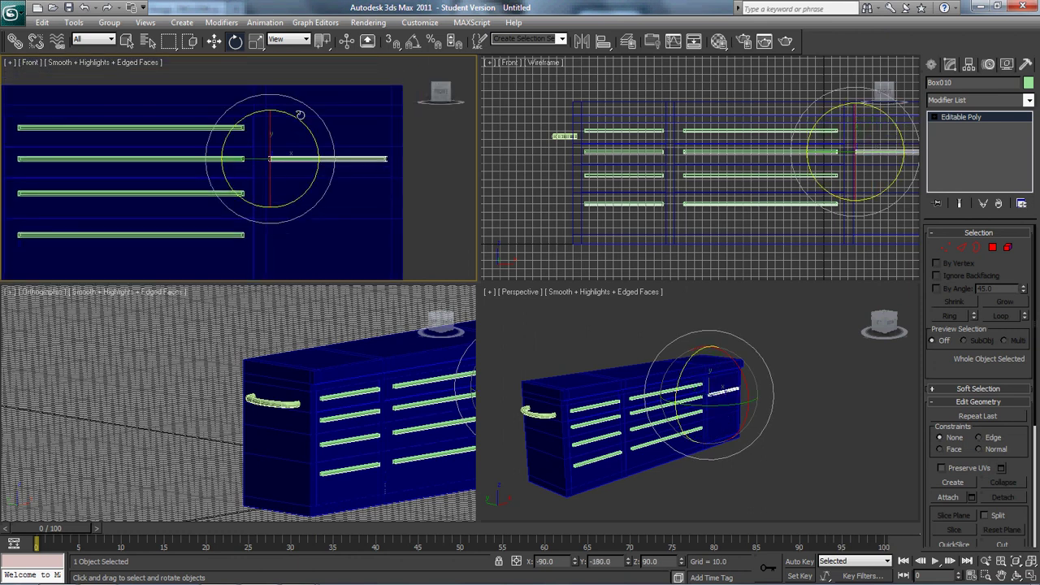
pyautogui.moveTo(301, 120); pyautogui.dragTo(219, 31)
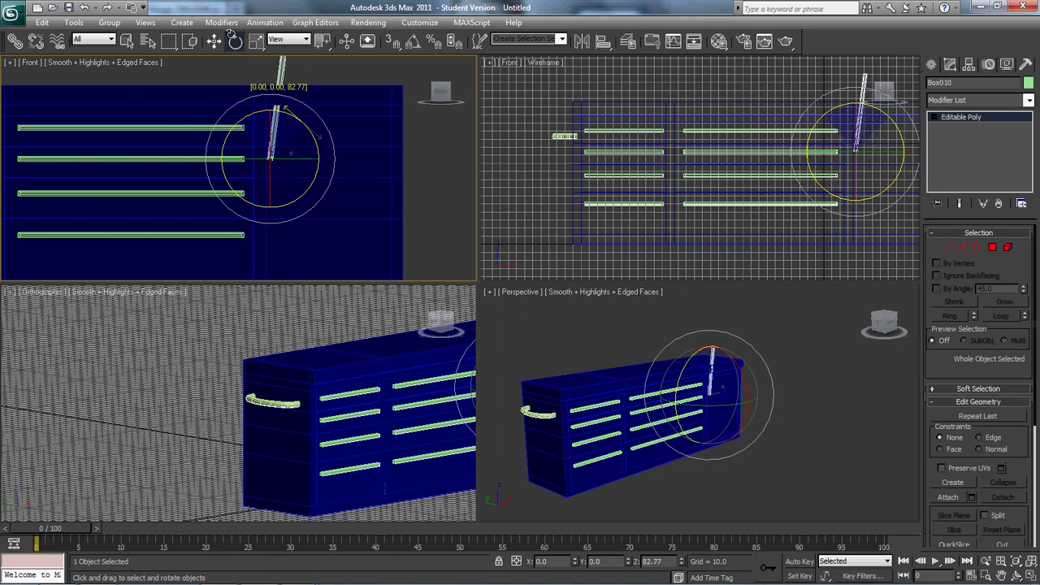
pyautogui.rightClick(220, 31)
# - Rotate the rightmost column's pull 90 degrees so it stands vertically, working from a Left view
pyautogui.rightClick(536, 196)
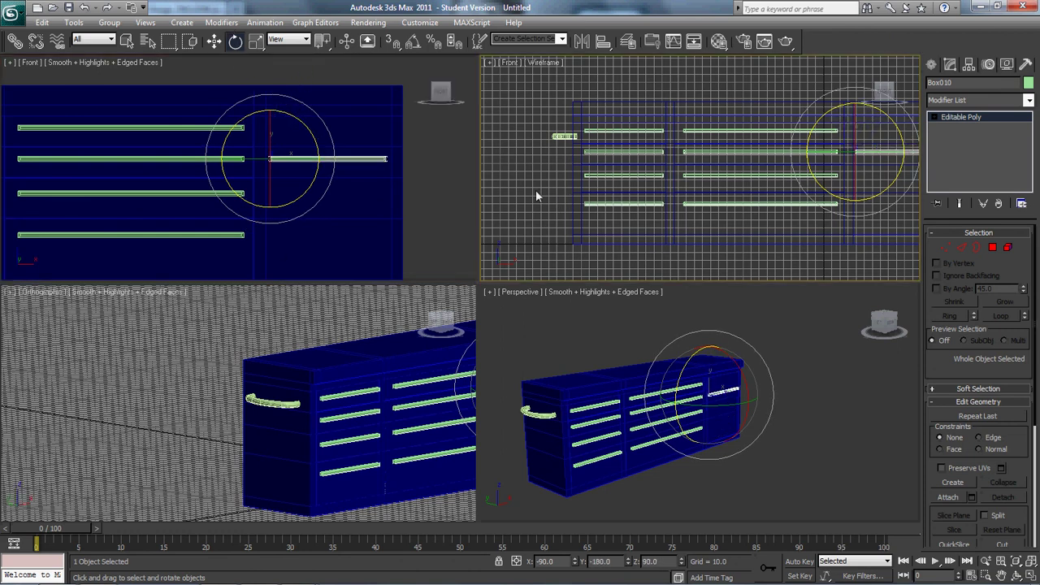
pyautogui.press('l')
pyautogui.moveTo(591, 160); pyautogui.dragTo(561, 241, button='middle')
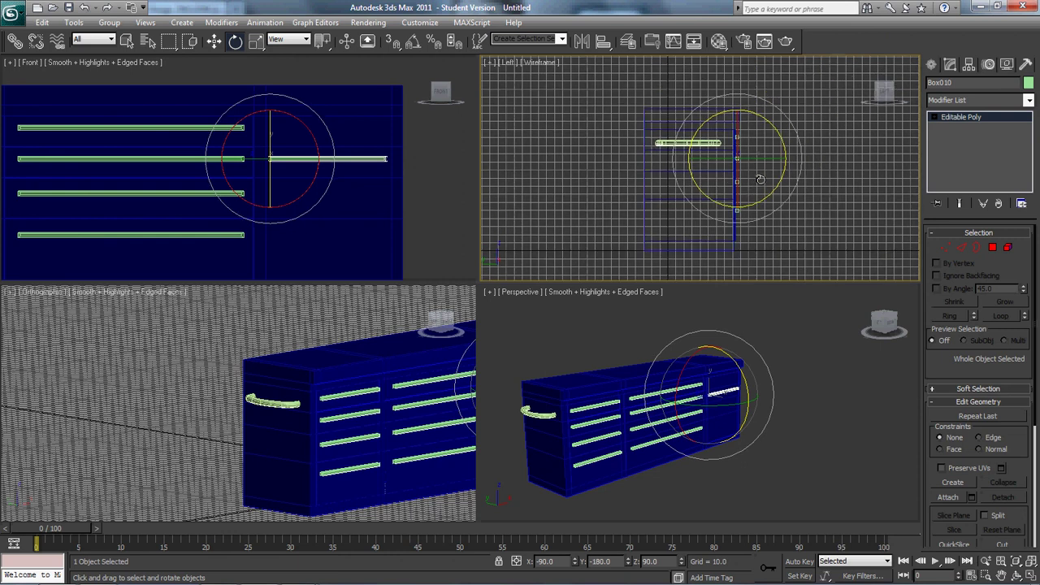
pyautogui.scroll(5, 764, 179)
pyautogui.moveTo(848, 127); pyautogui.dragTo(845, 275)
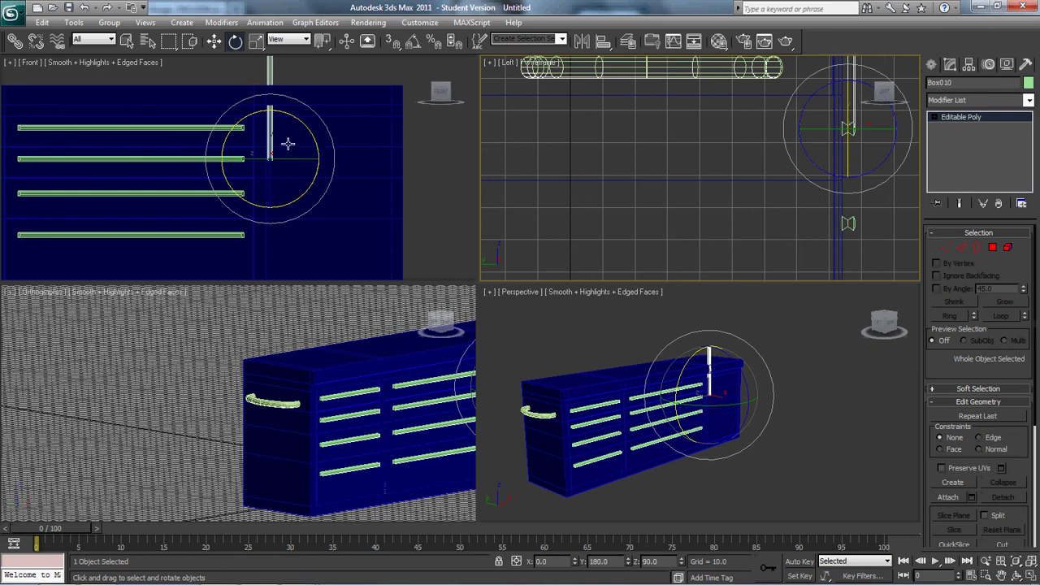
# - Move the vertical pull down and across onto the rightmost column's door, at X about 43 and Z about 44, and deselect it
pyautogui.press('w')
pyautogui.scroll(2, 270, 111)
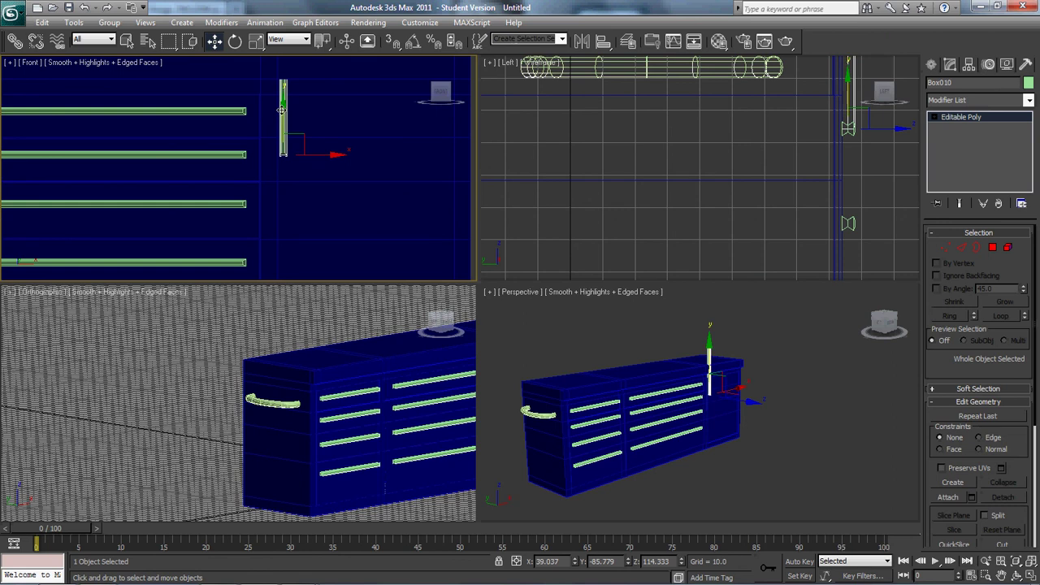
pyautogui.moveTo(281, 109); pyautogui.dragTo(297, 230)
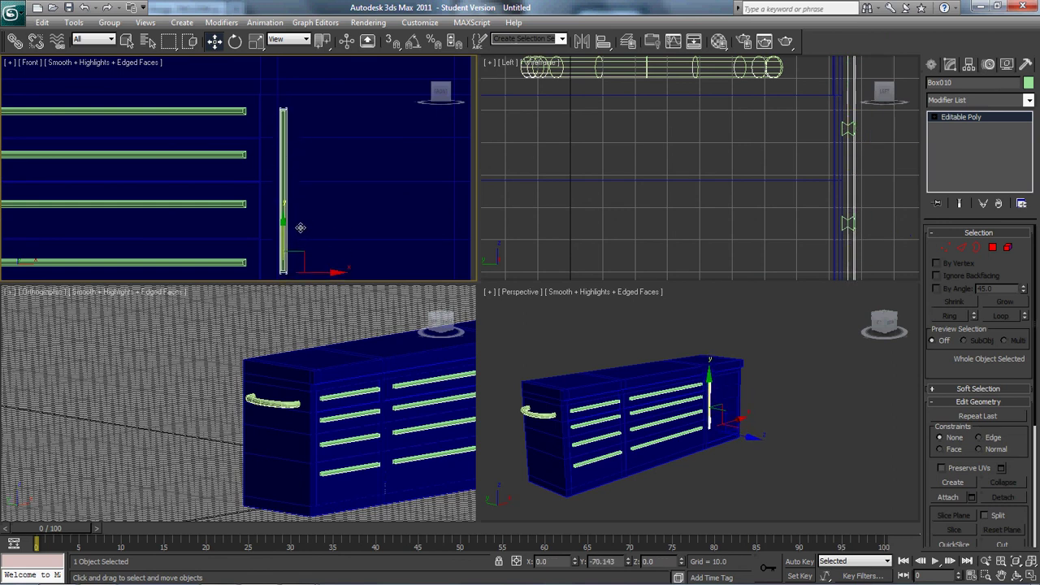
pyautogui.moveTo(329, 274); pyautogui.dragTo(337, 273)
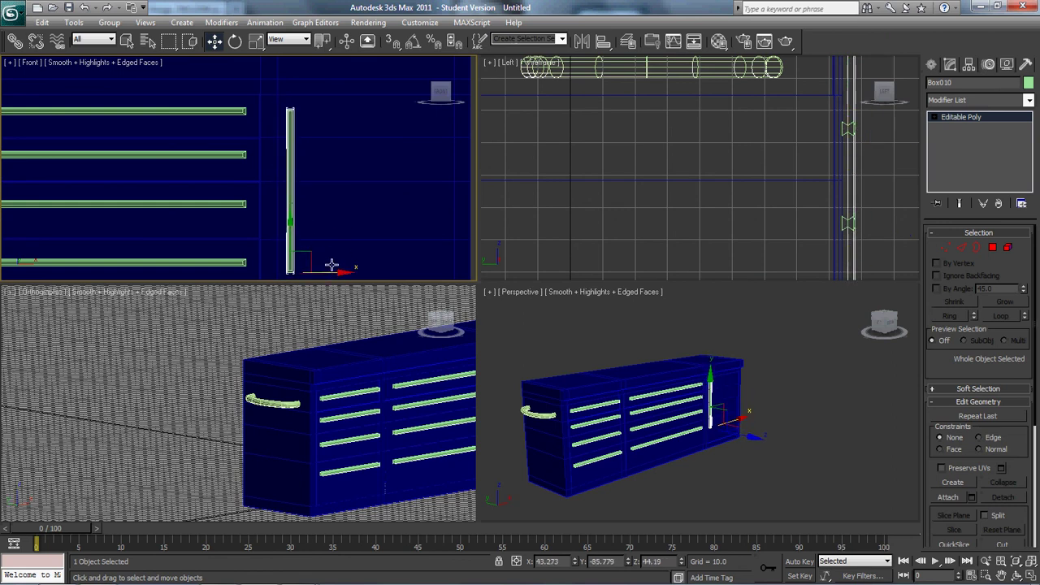
pyautogui.scroll(-4, 329, 262)
pyautogui.keyDown('alt'); pyautogui.moveTo(313, 242); pyautogui.dragTo(317, 177, button='middle'); pyautogui.keyUp('alt')
pyautogui.click(312, 254)
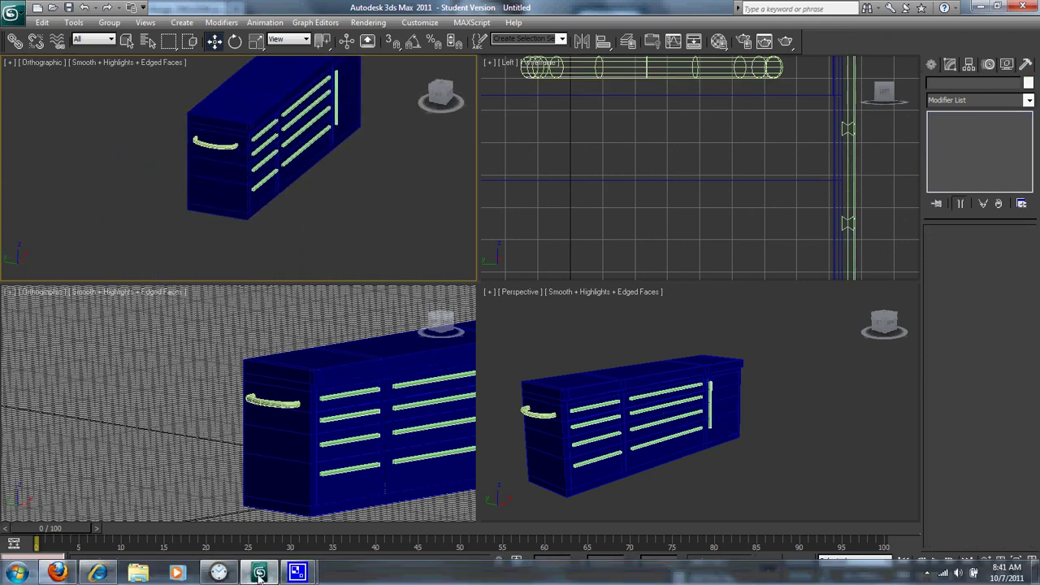